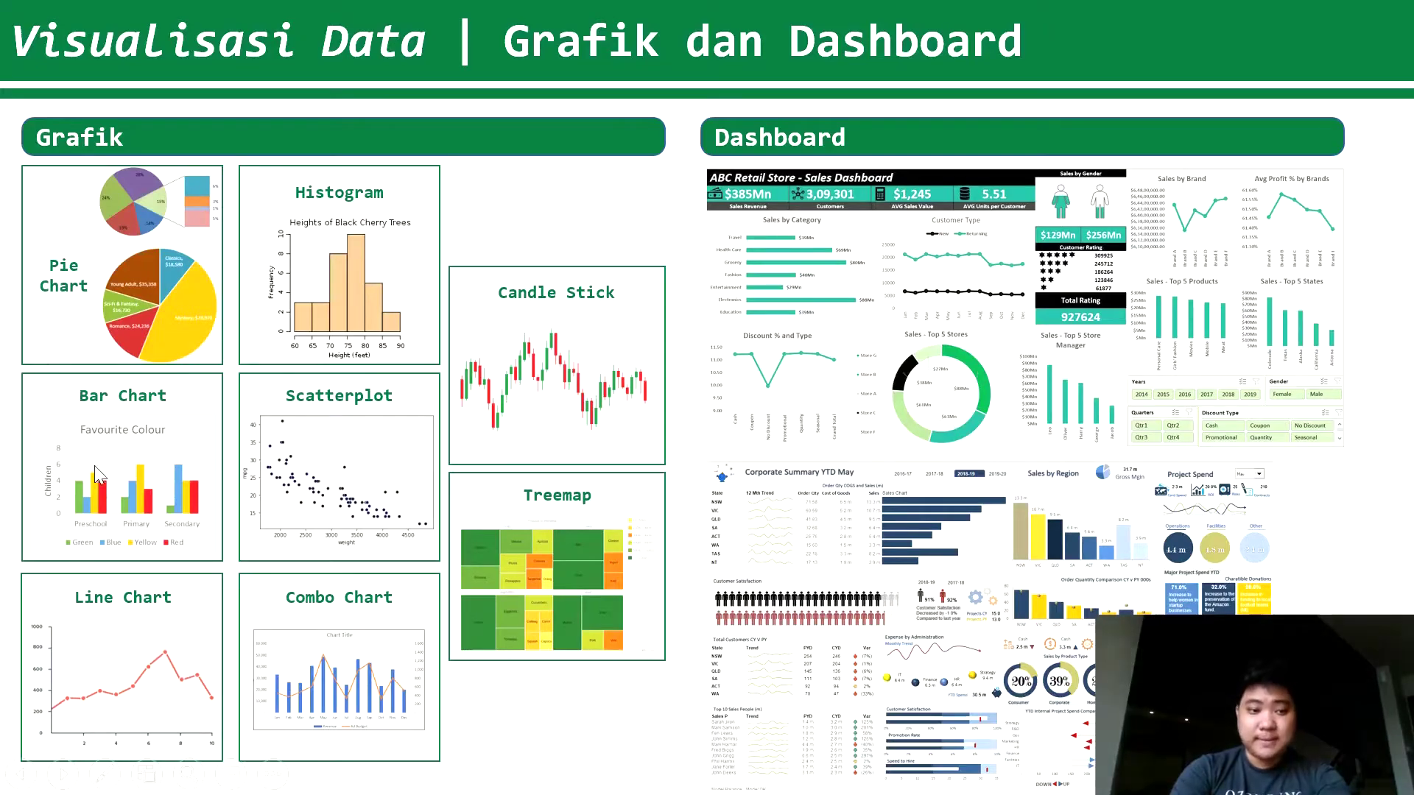
Return to the Excel workbook and copy the Open/High/Low/Close stock table W2:AA20
key("super+Tab")
left_click(742, 609)
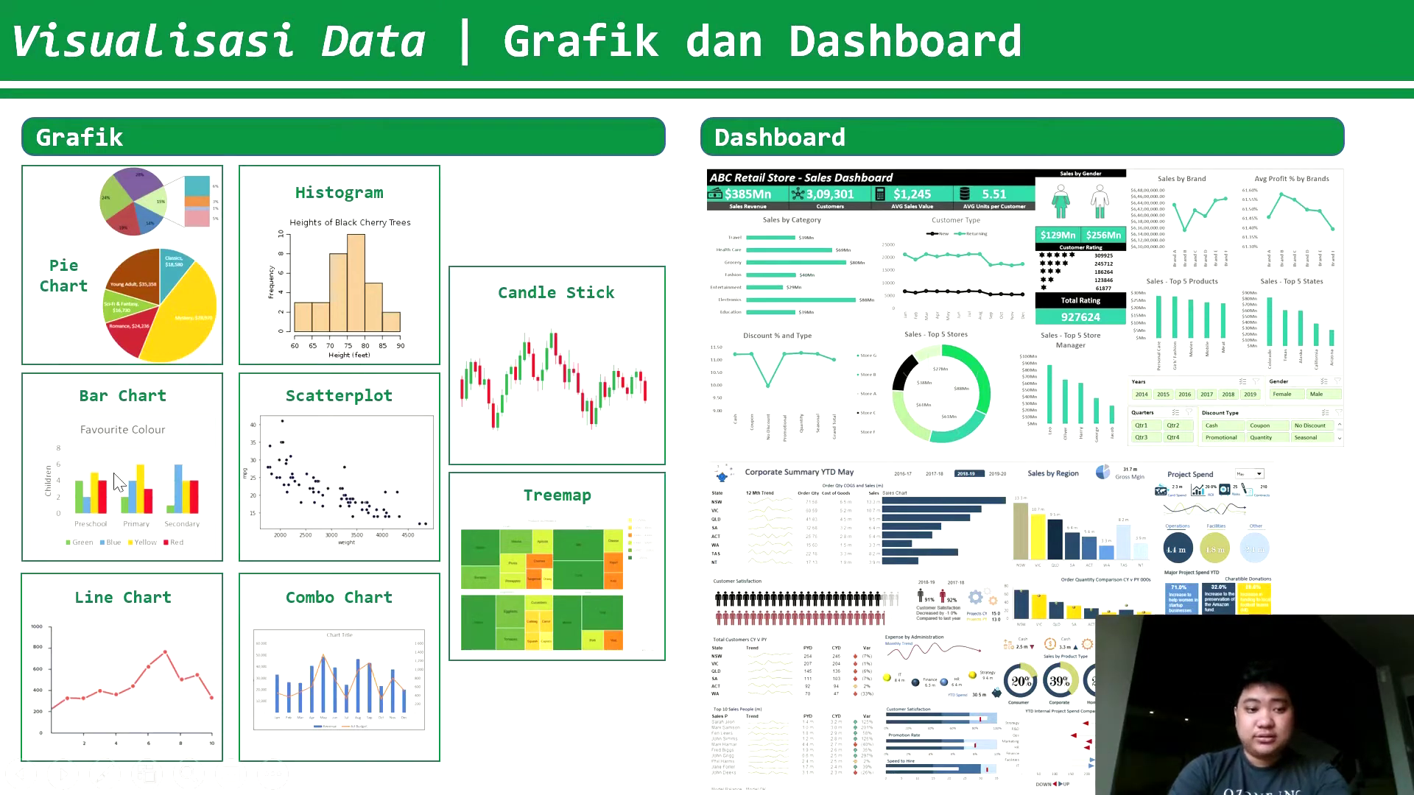
key("alt+Tab")
left_click(442, 362)
scroll(441, 362, "up", 5)
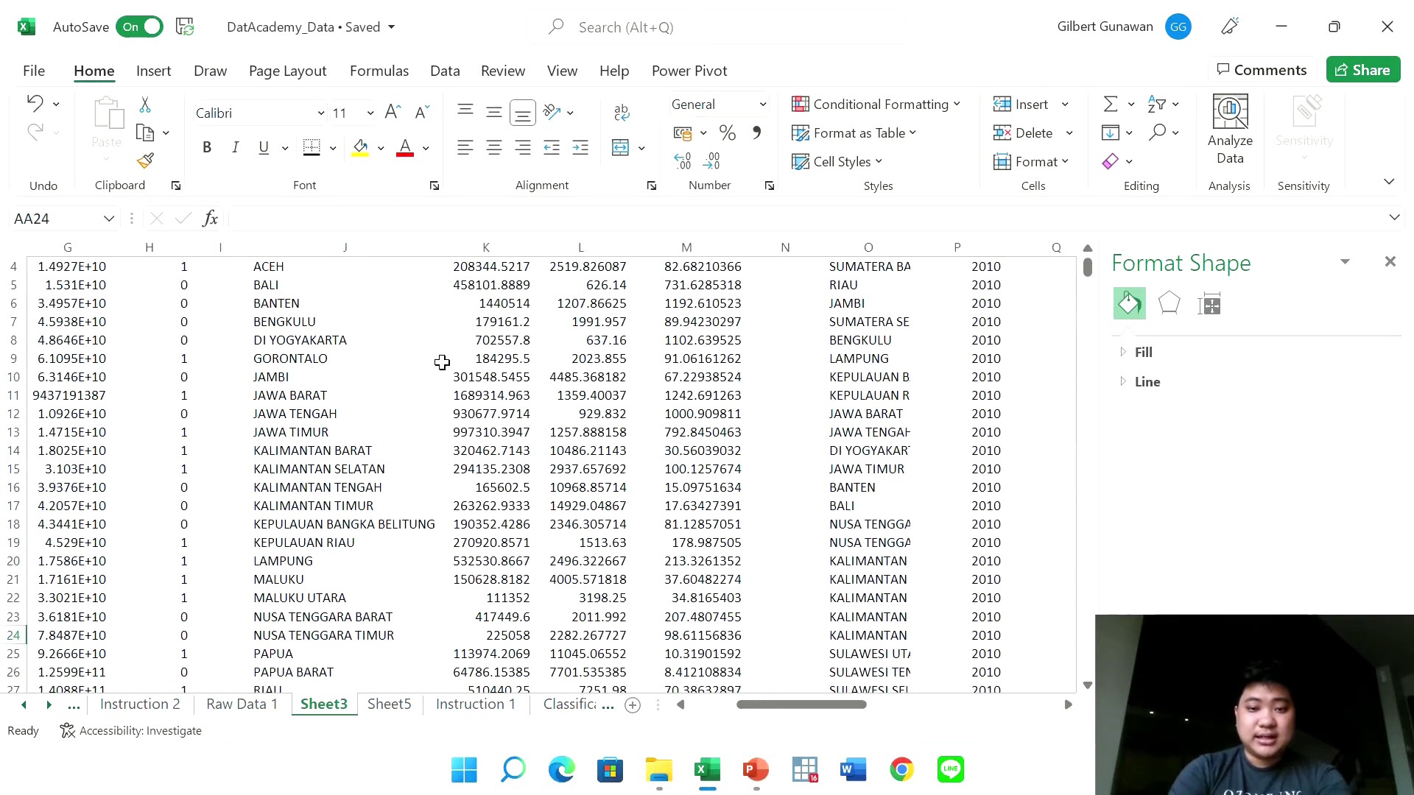
scroll(441, 362, "up", 1)
scroll(442, 362, "left", 2)
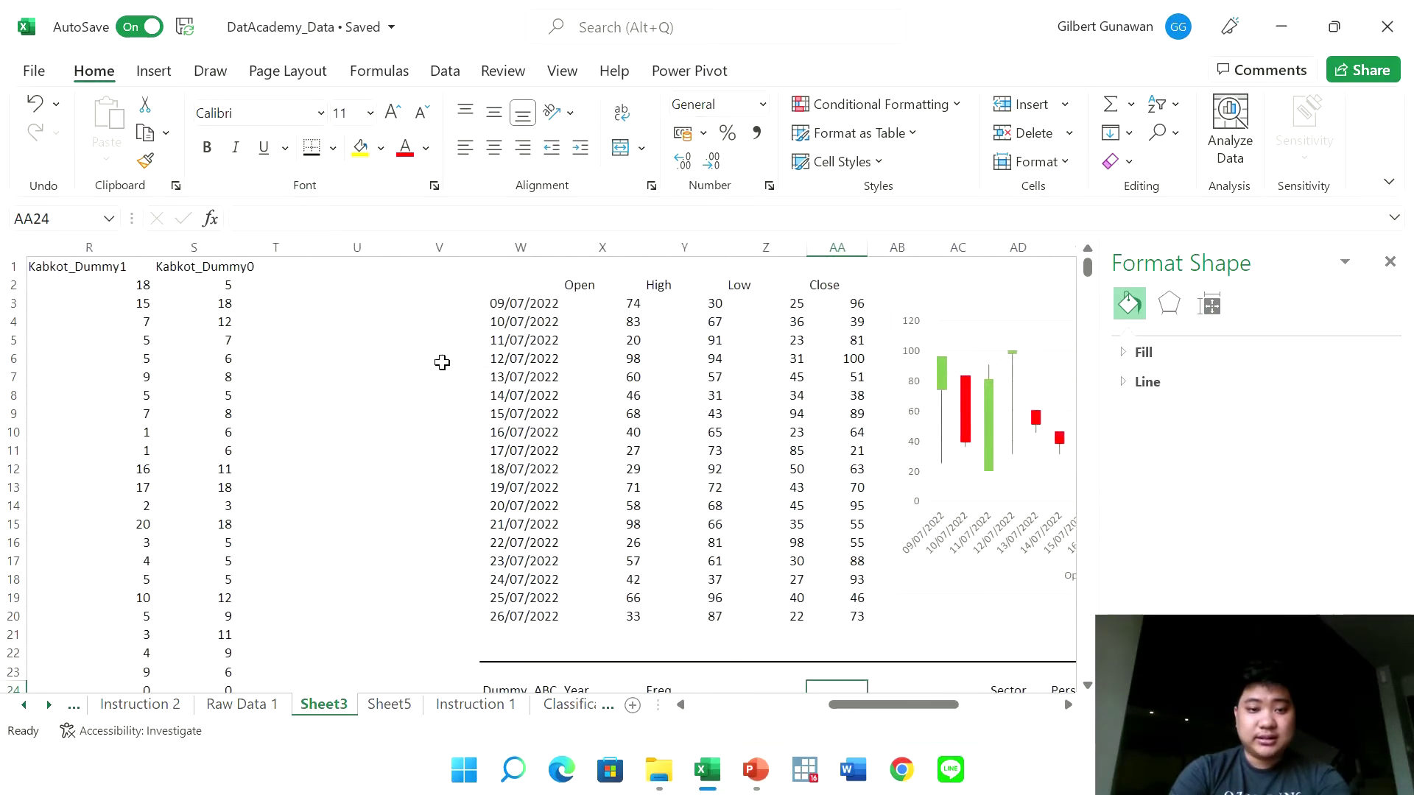
left_click_drag(540, 288, 861, 616)
key("ctrl+c")
Paste the stock table at AO24 and autofit column AO so the dates show
scroll(881, 595, "right", 4)
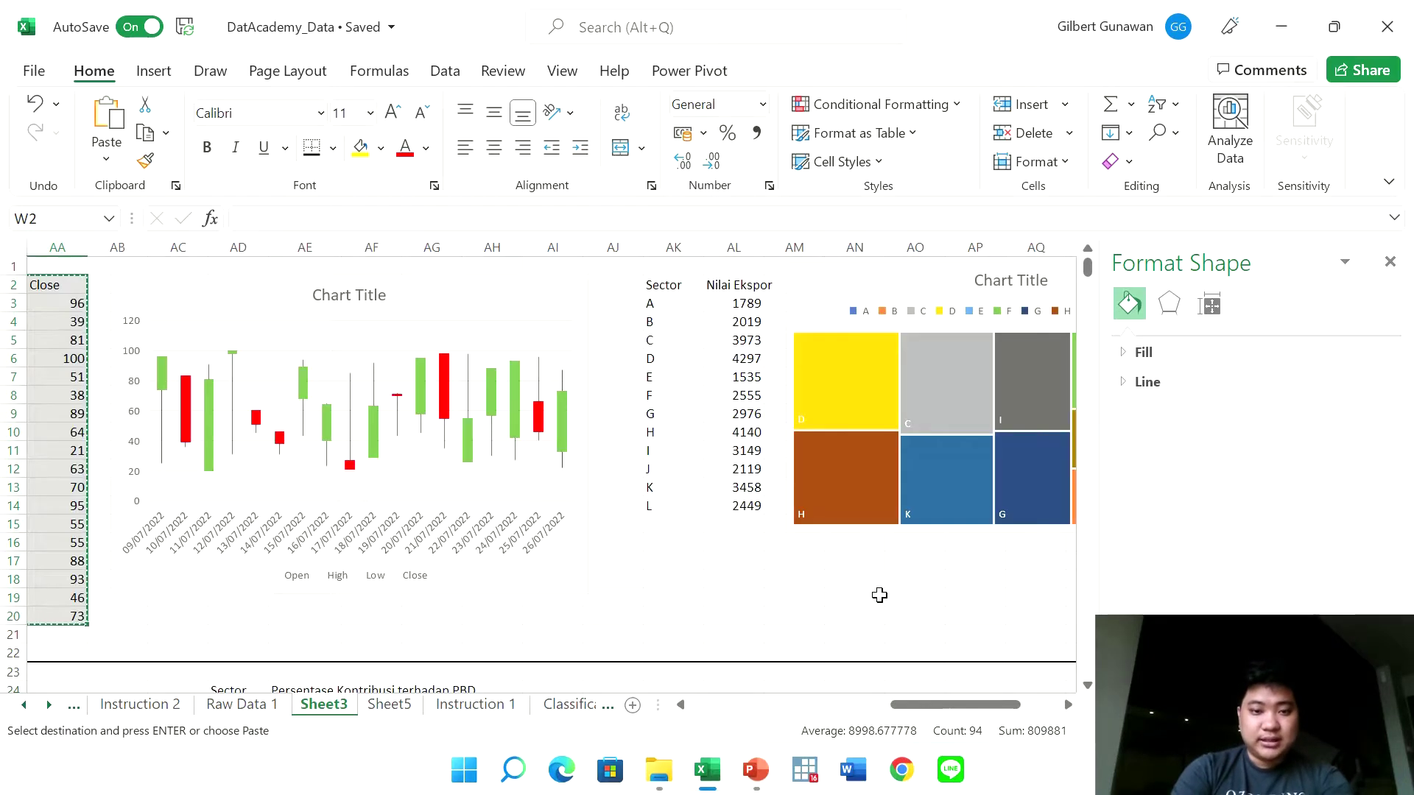
scroll(880, 595, "down", 5)
scroll(880, 595, "right", 3)
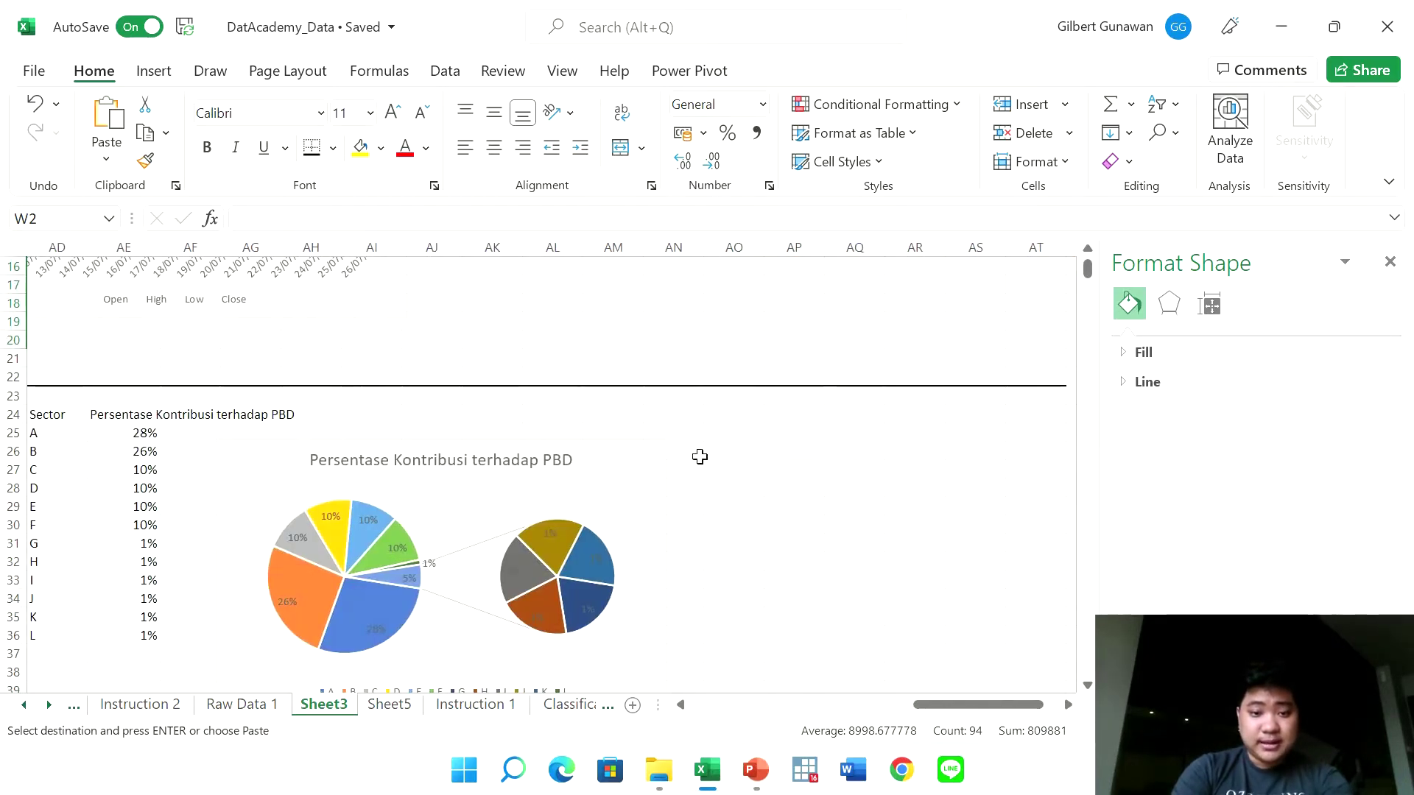
left_click(777, 416)
key("Left")
key("ctrl+v")
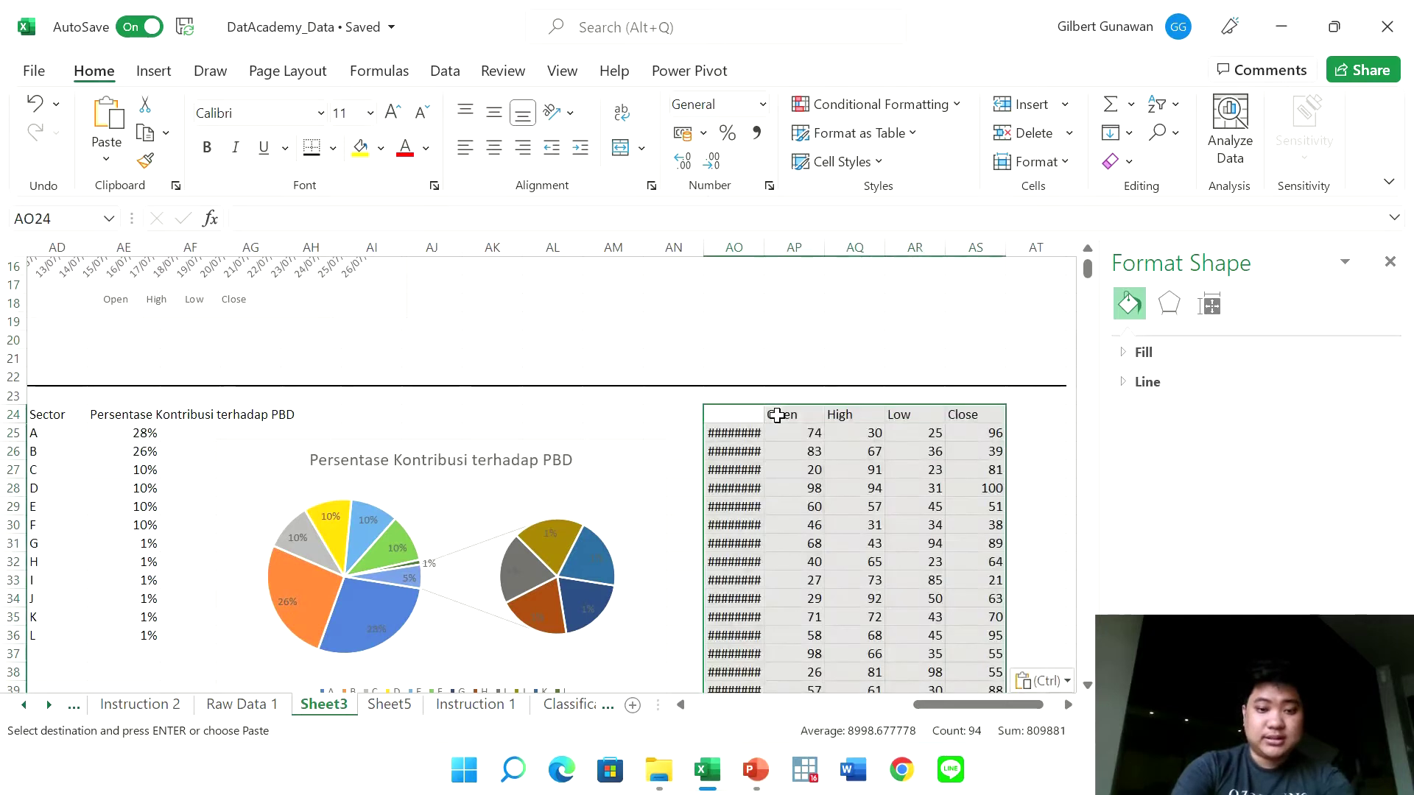
double_click(764, 248)
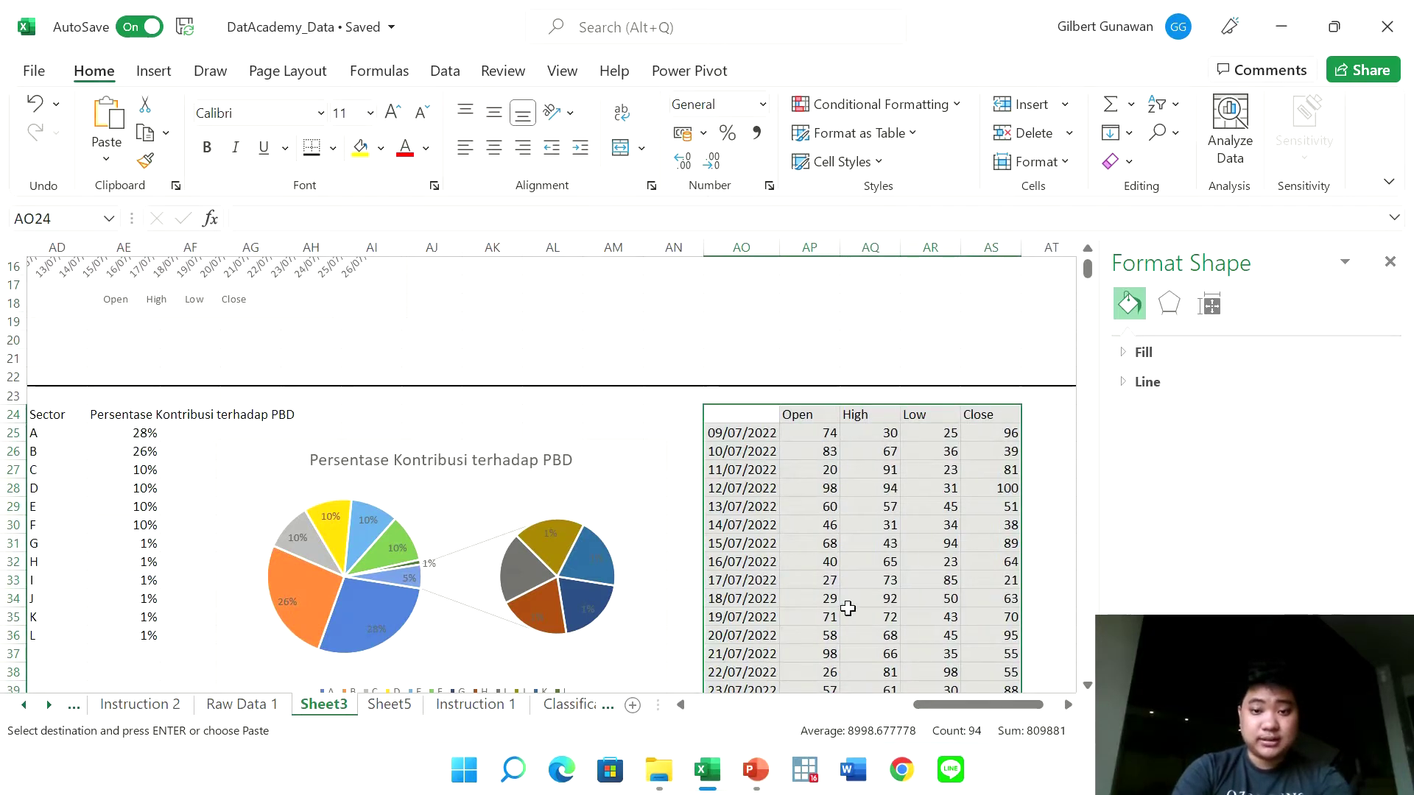
scroll(847, 607, "right", 3)
scroll(848, 608, "right", 1)
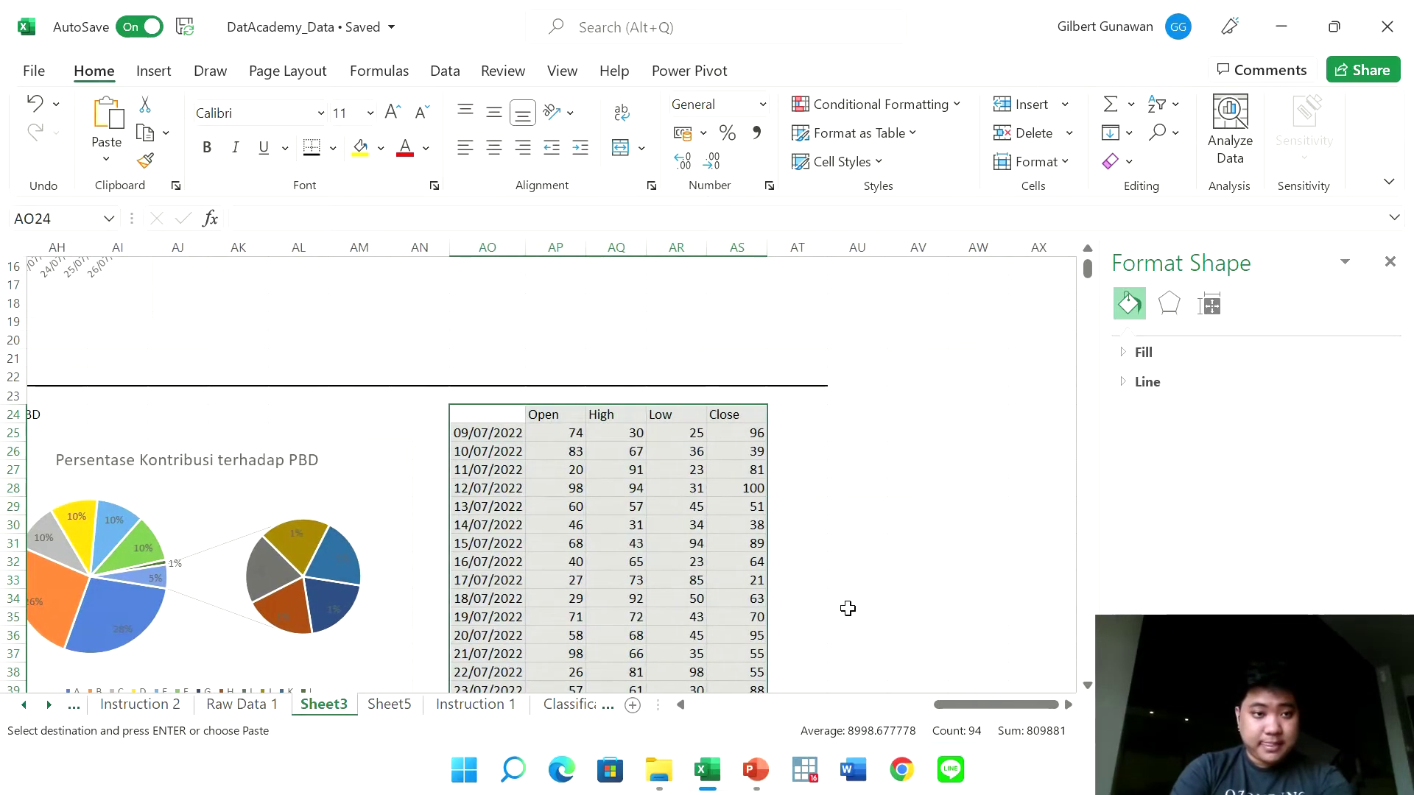
left_click(166, 71)
Insert a 3-D Clustered Column chart of the copied stock table and enlarge it
left_click(502, 109)
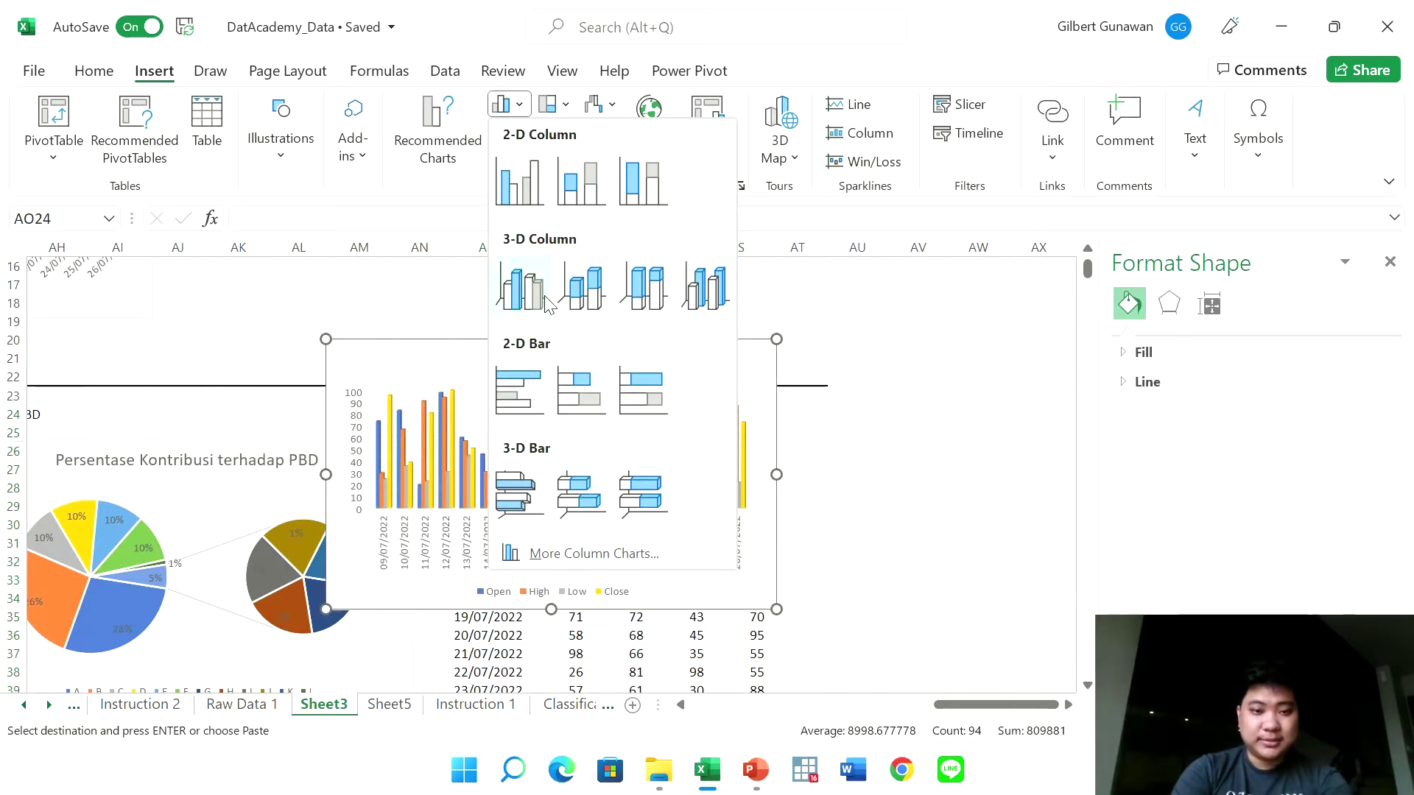
left_click(520, 182)
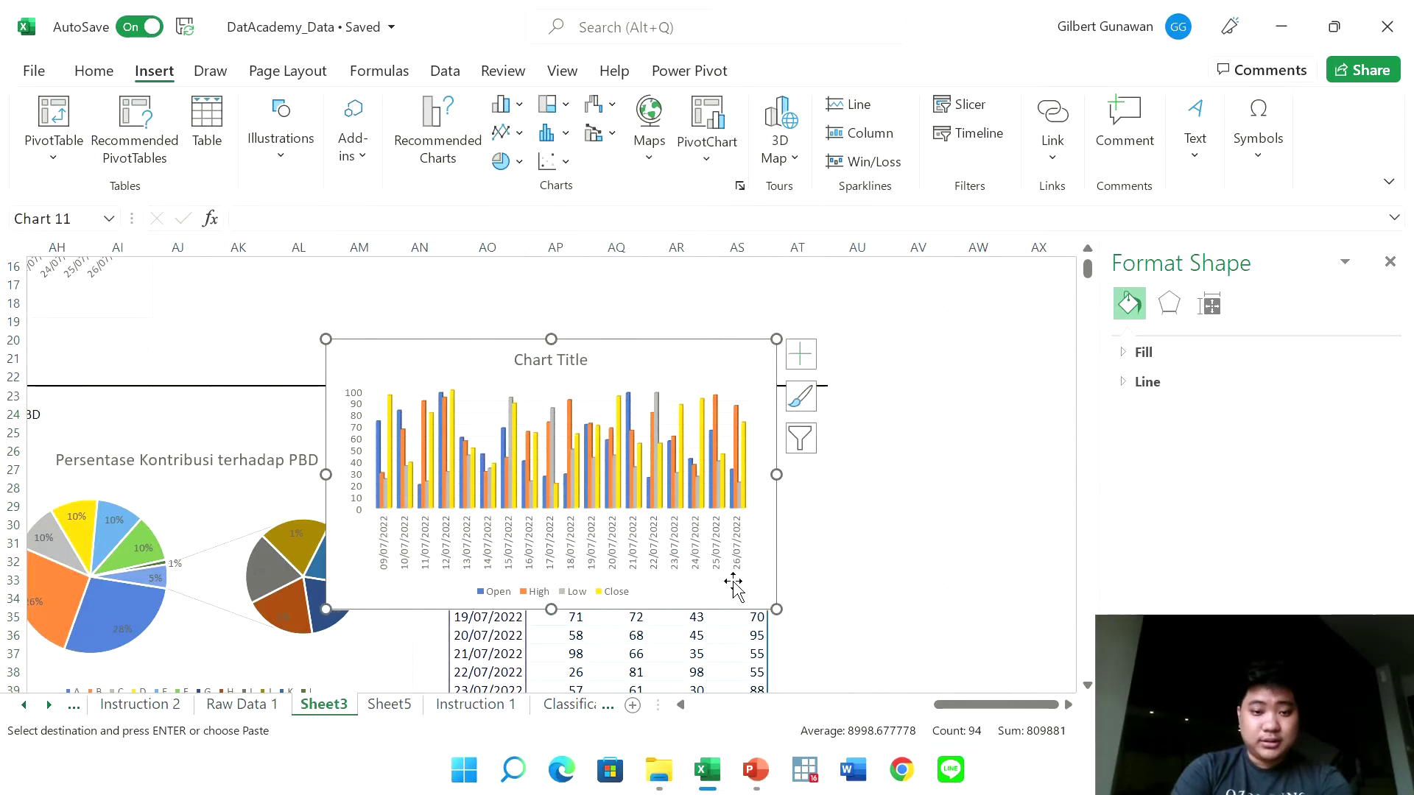
left_click_drag(777, 473, 1034, 495)
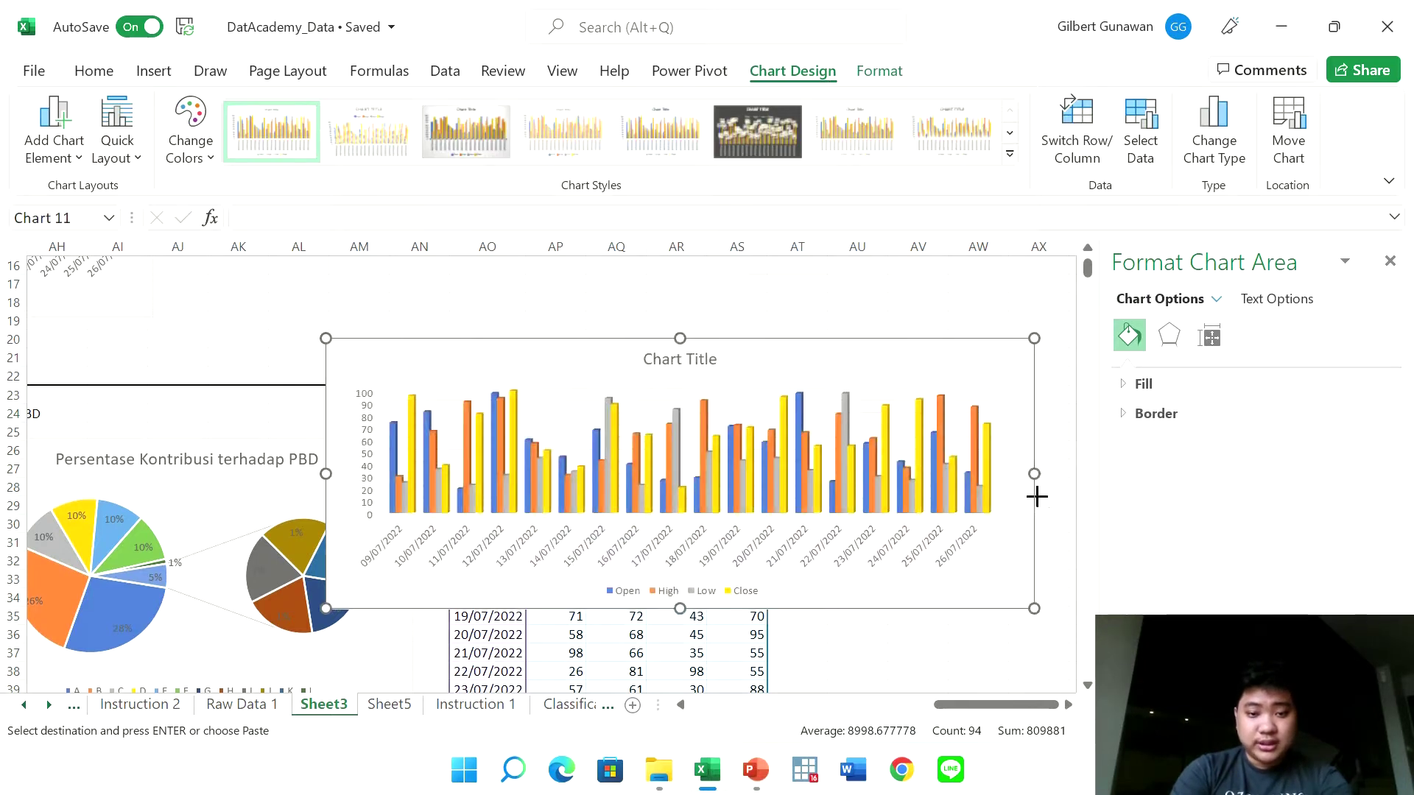
left_click_drag(680, 608, 670, 666)
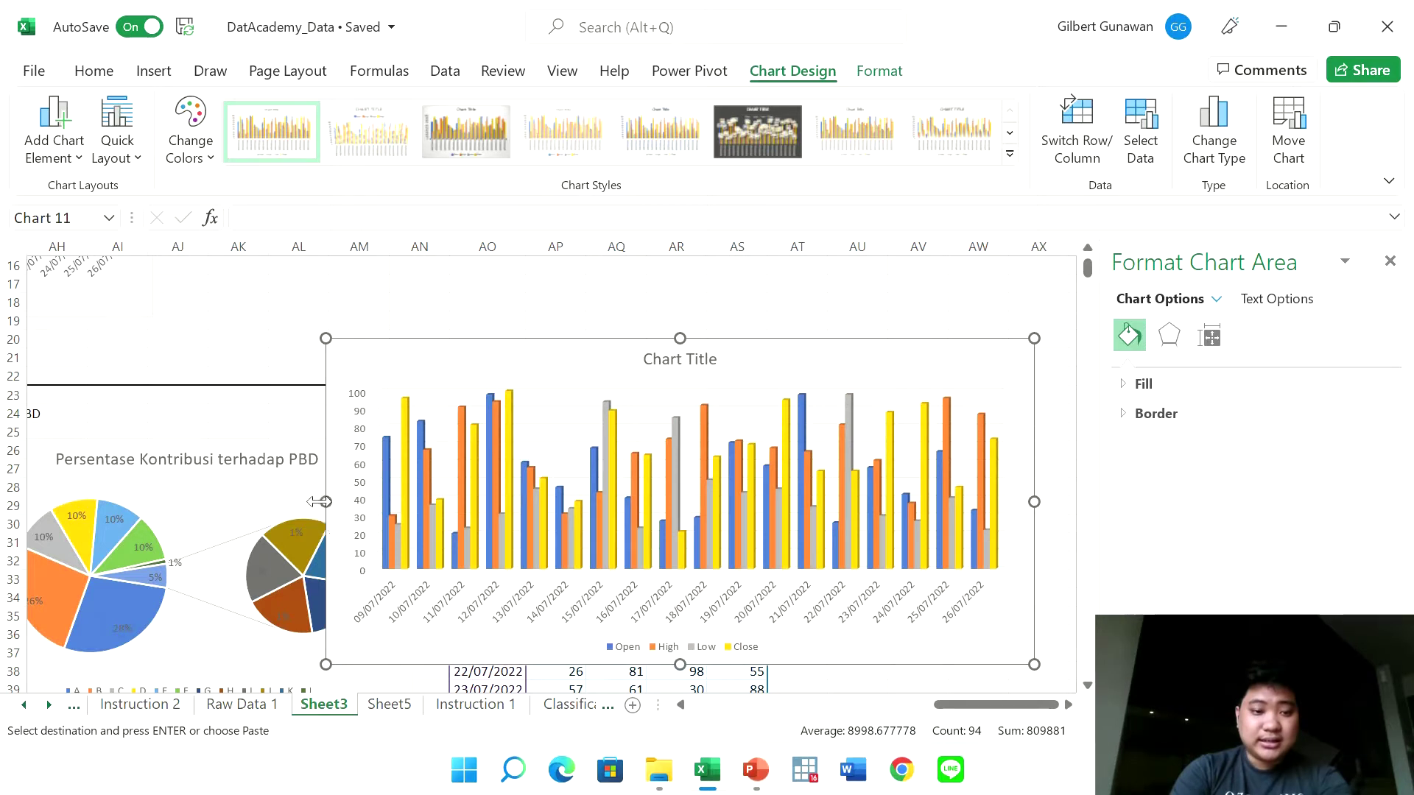
left_click_drag(320, 501, 135, 502)
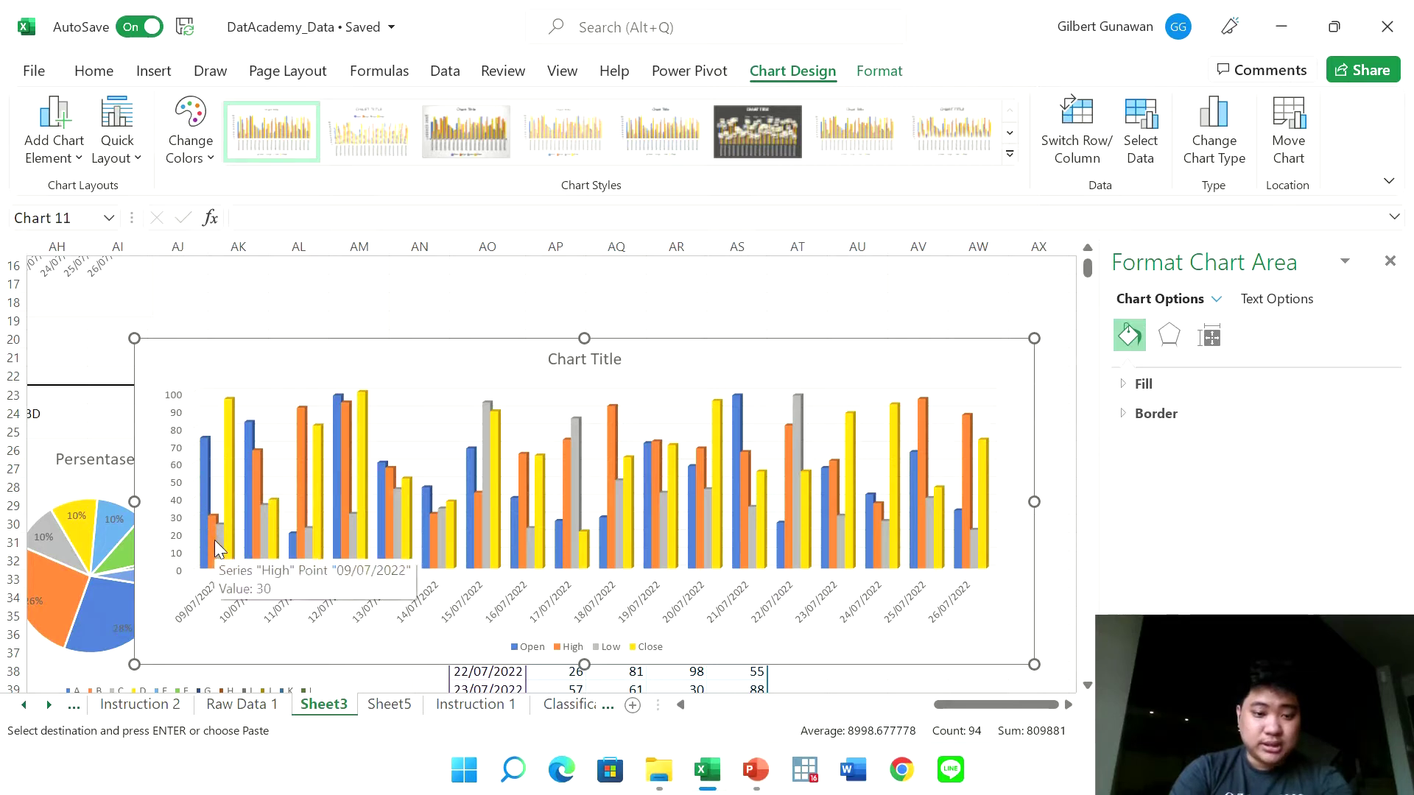
mouse_move(229, 483)
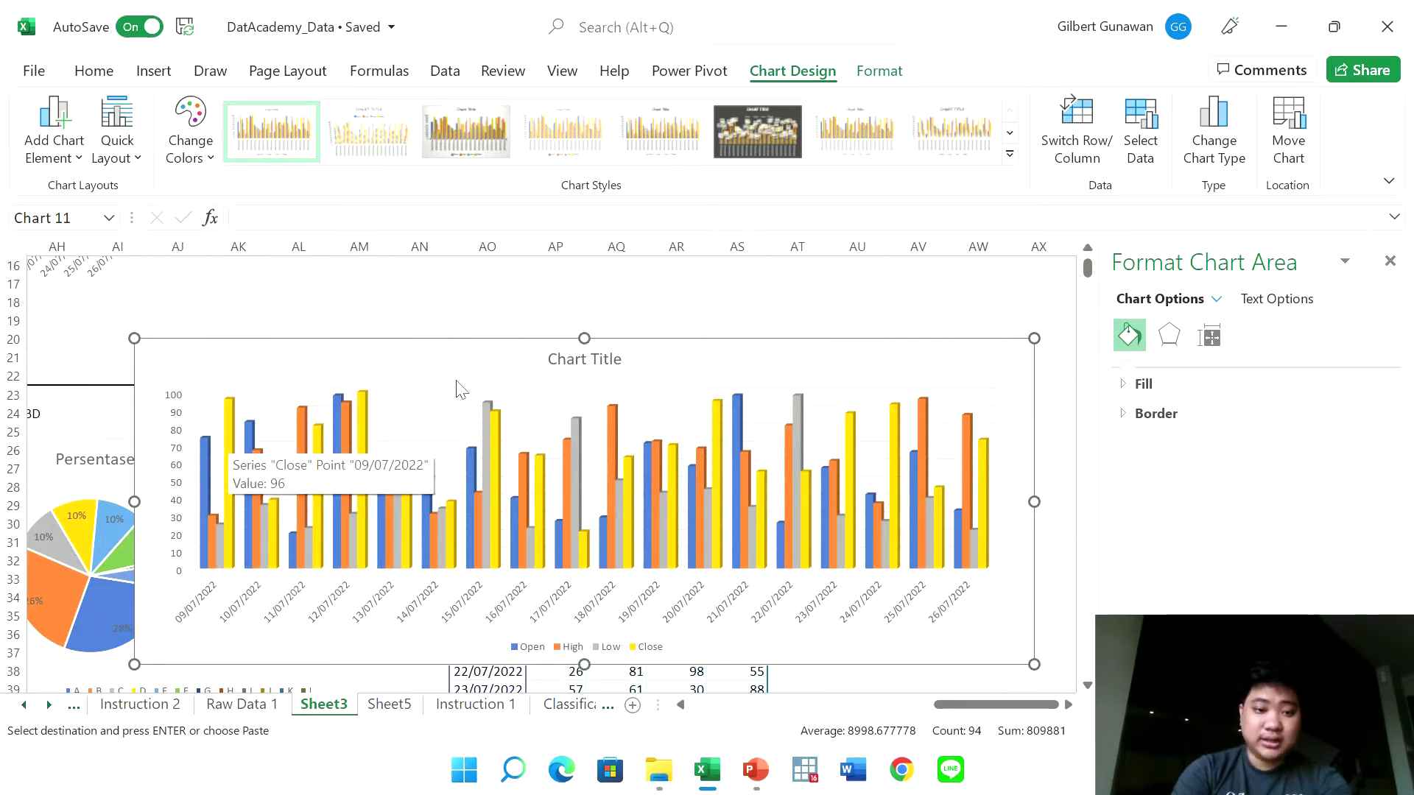
Limit the chart's source range to dates 09/07 through 21/07/2022 (row 37)
scroll(749, 560, "down", 2)
scroll(749, 559, "down", 1)
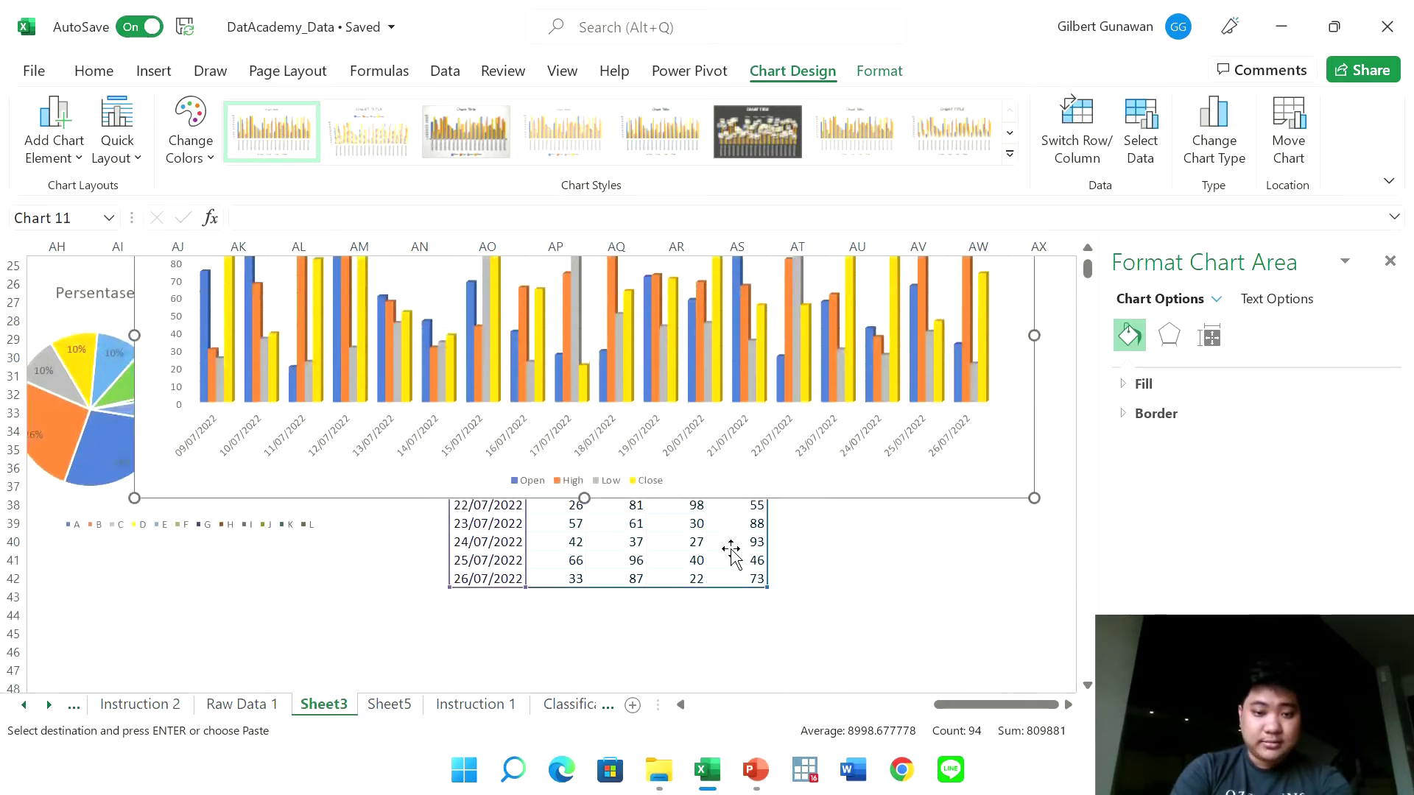
left_click_drag(768, 588, 771, 492)
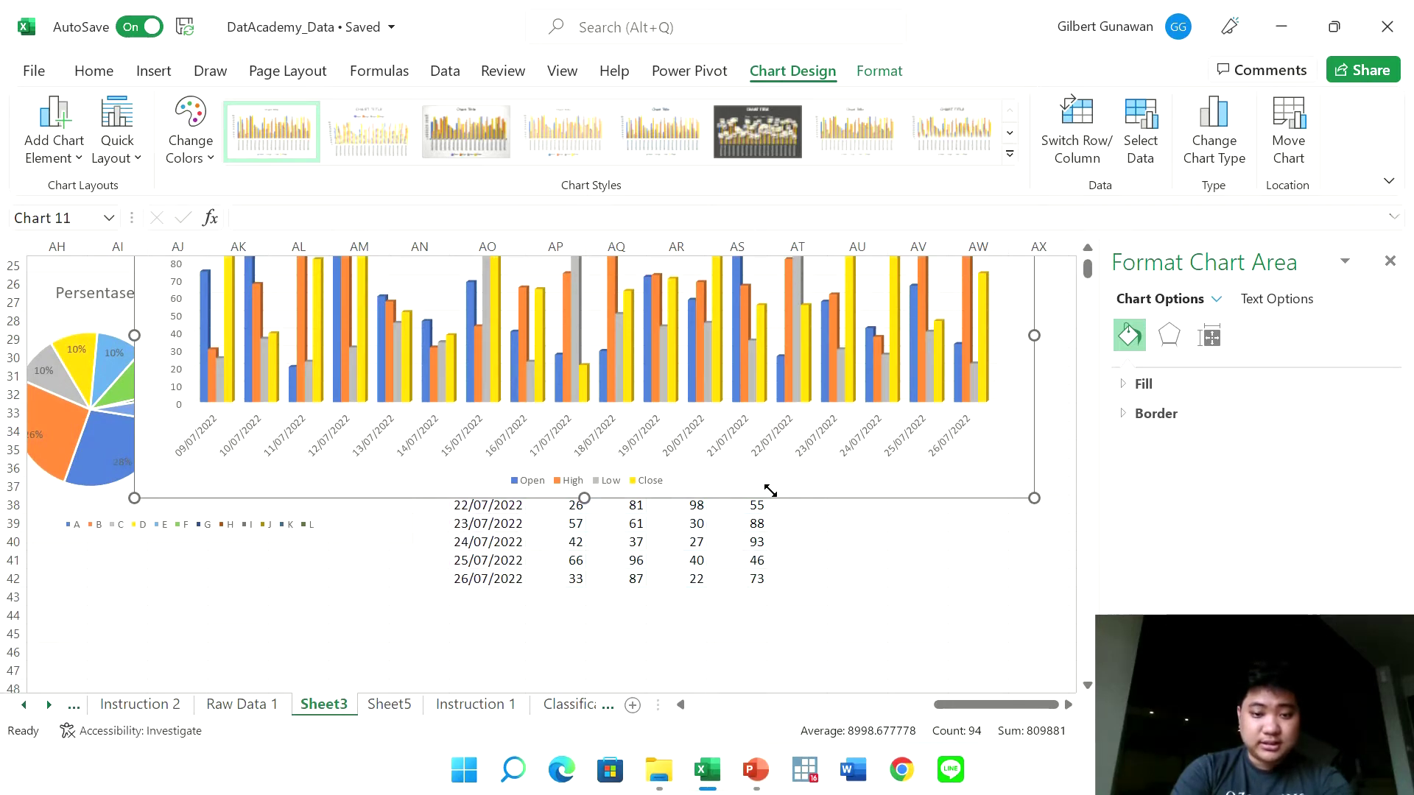
scroll(864, 475, "up", 2)
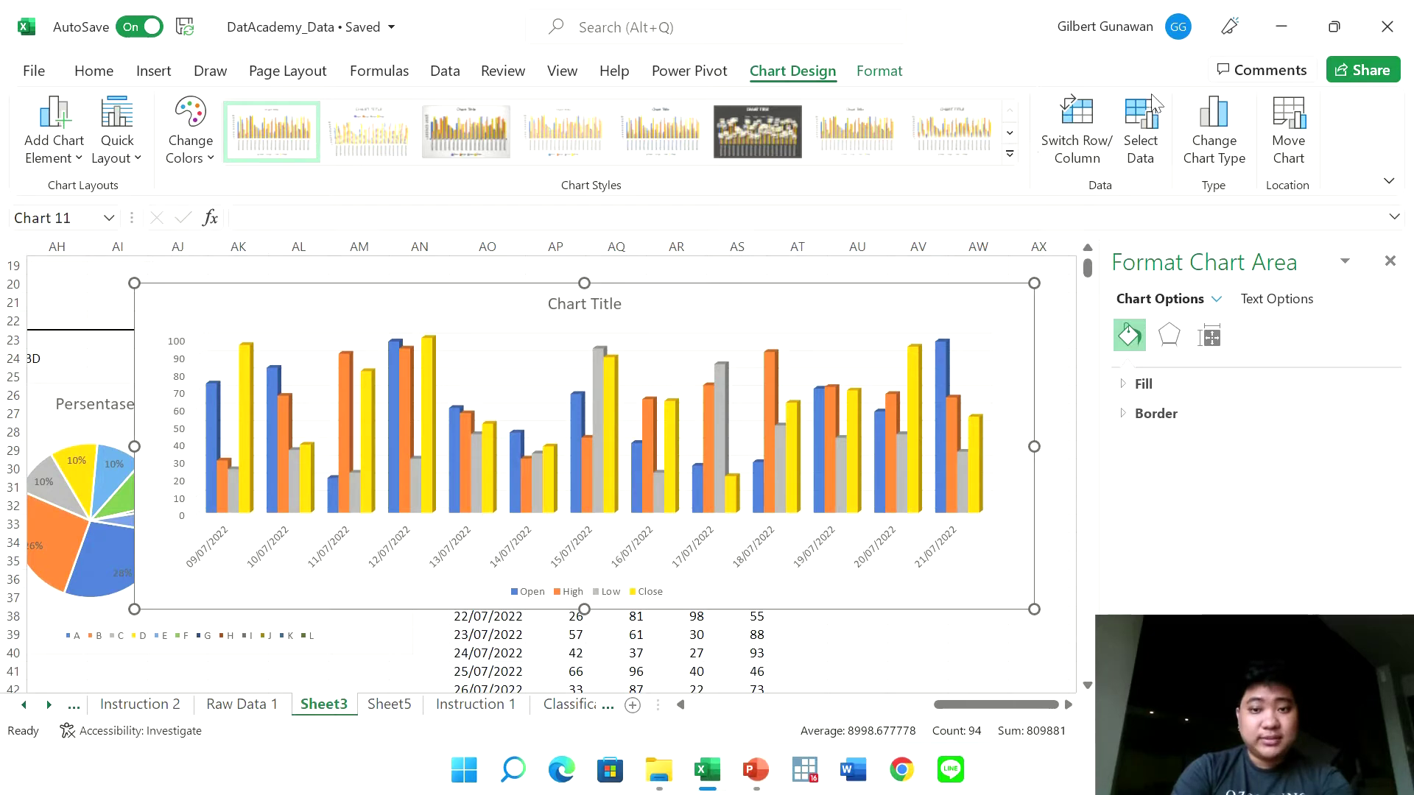
Change the stock chart to a flat 2-D Clustered Column chart
left_click(1201, 140)
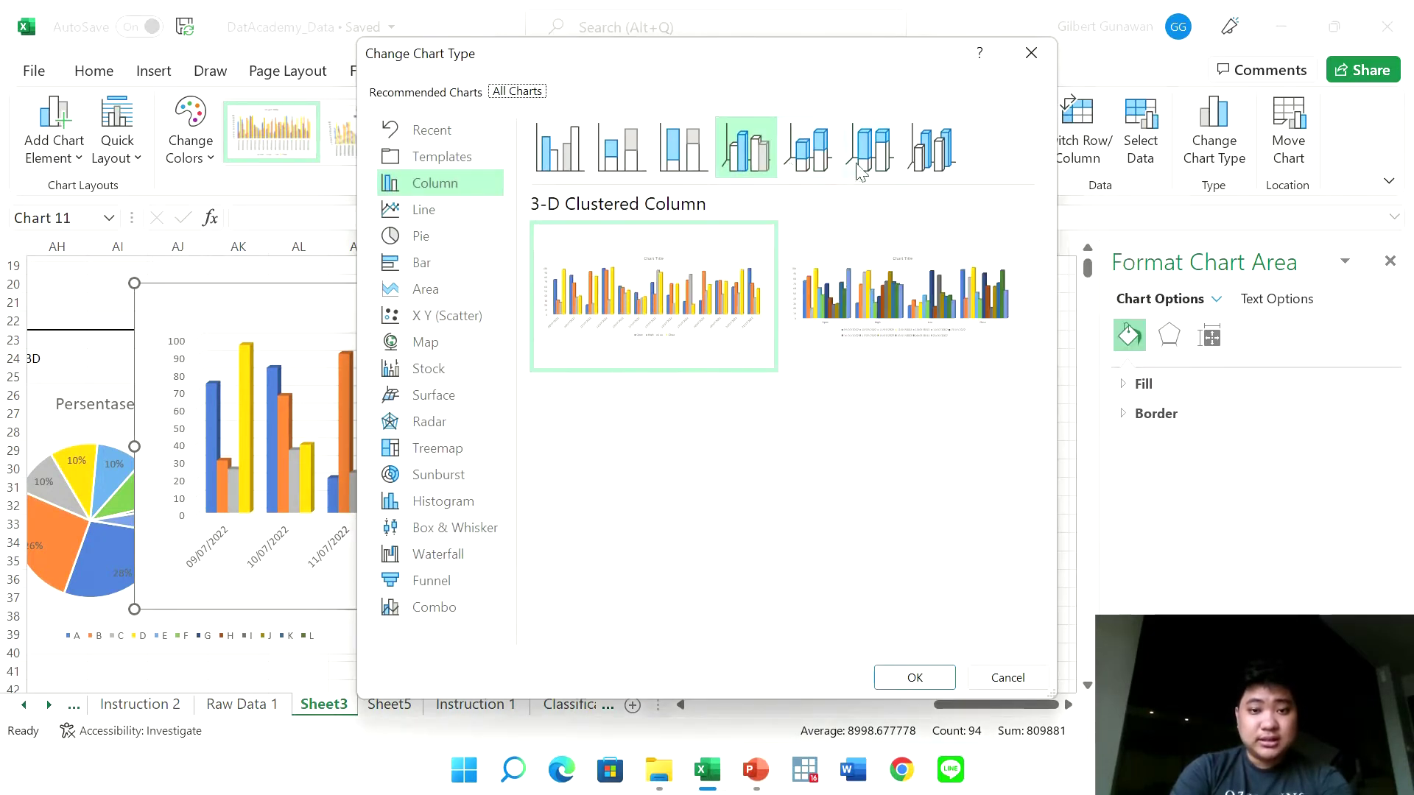
left_click(554, 157)
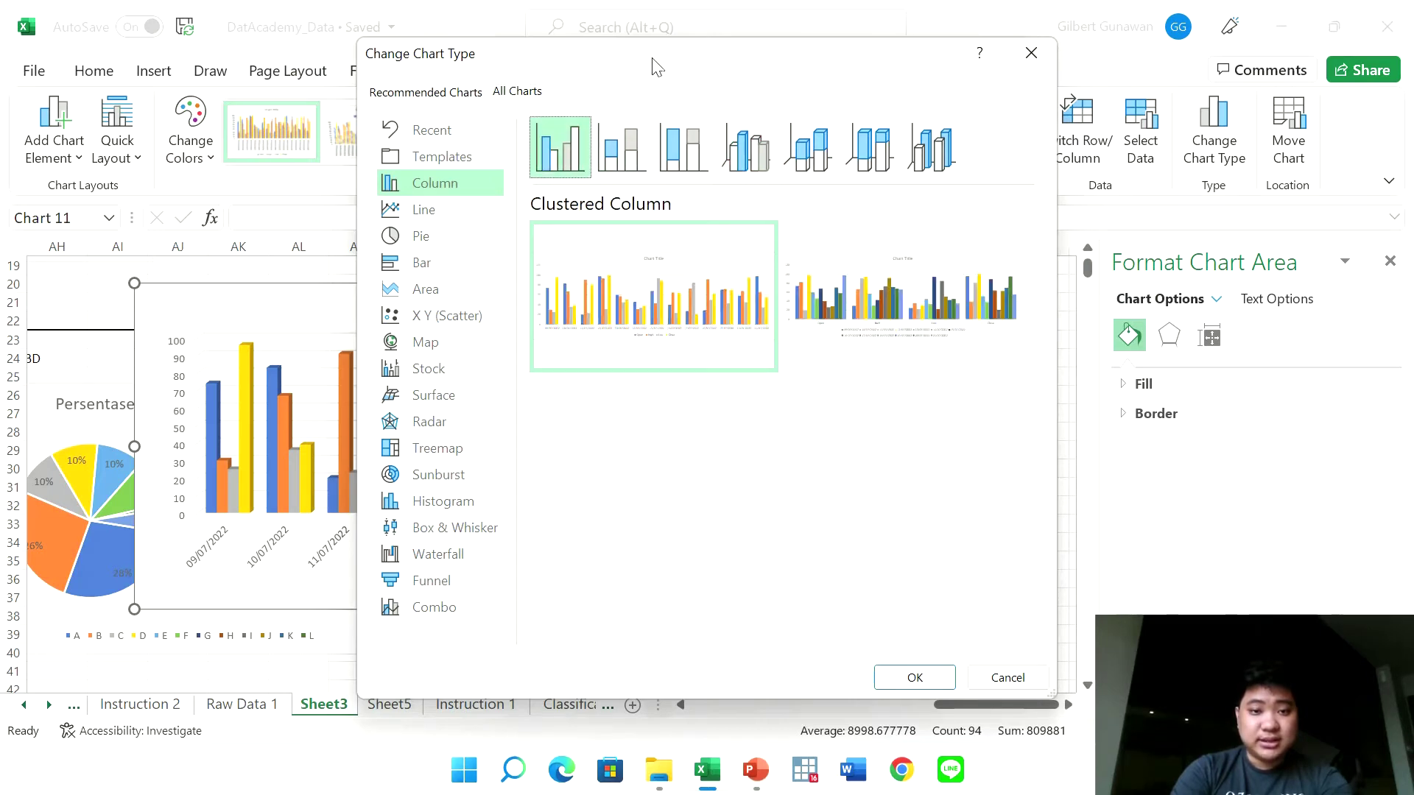
left_click(926, 674)
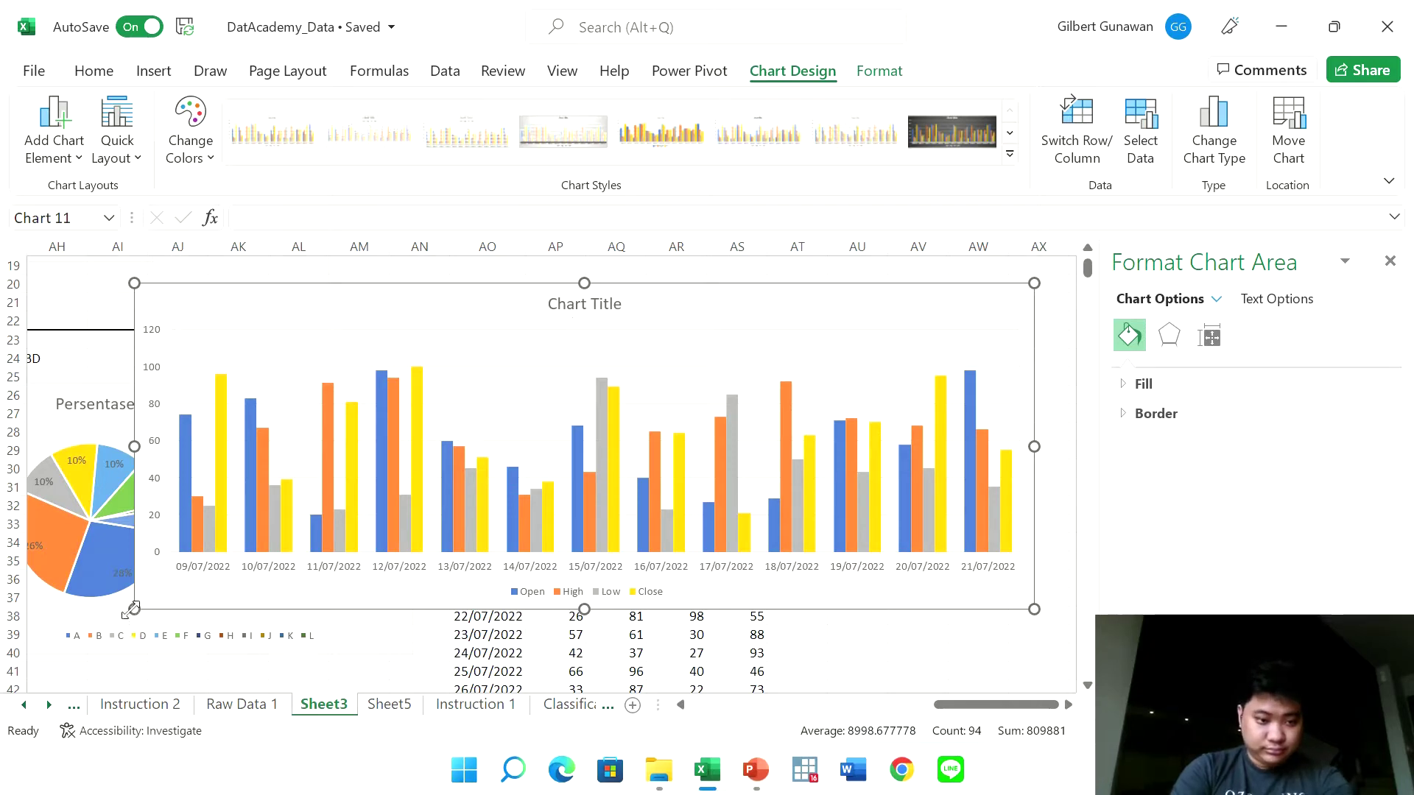
Shrink the chart and move it to the right of the stock table
left_click_drag(134, 613, 757, 583)
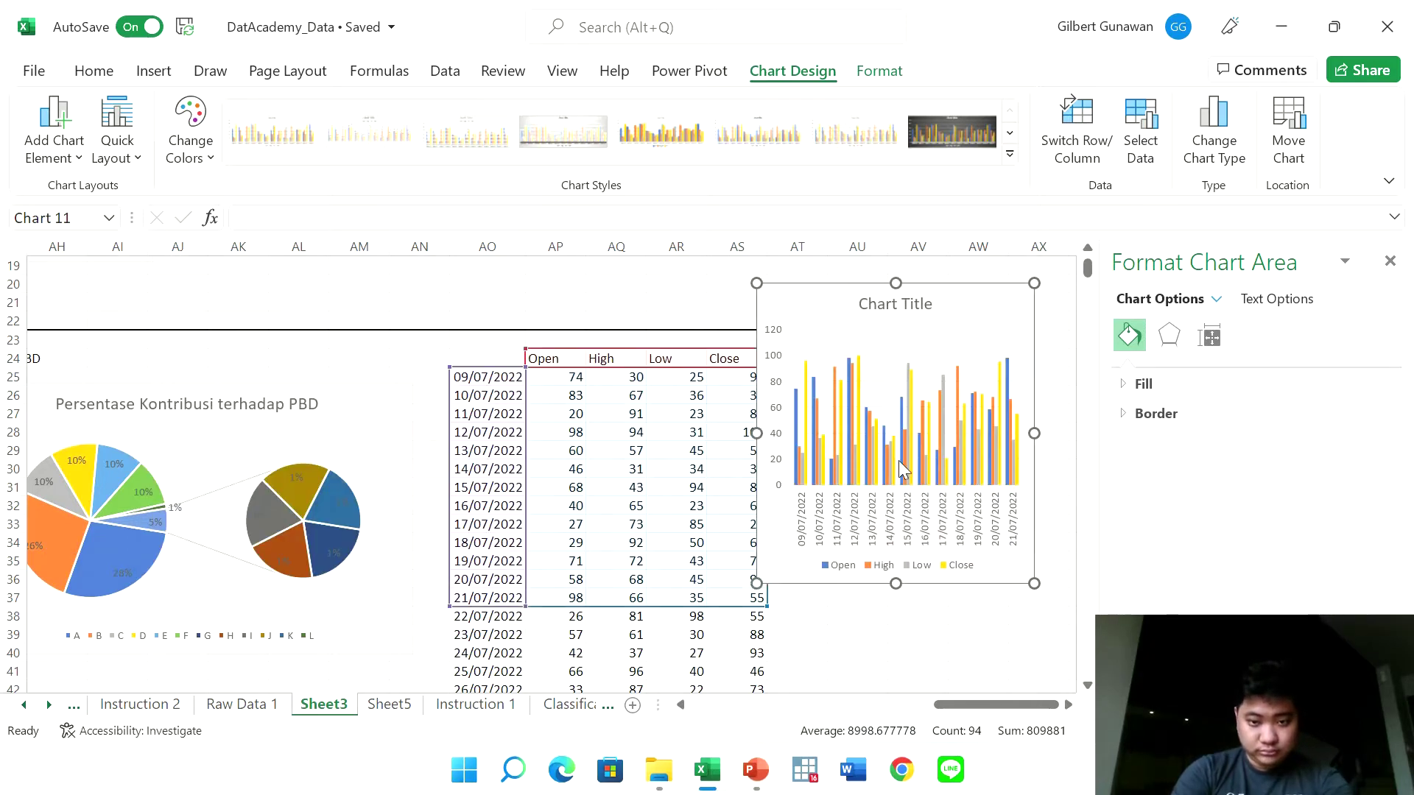
left_click_drag(788, 311, 835, 386)
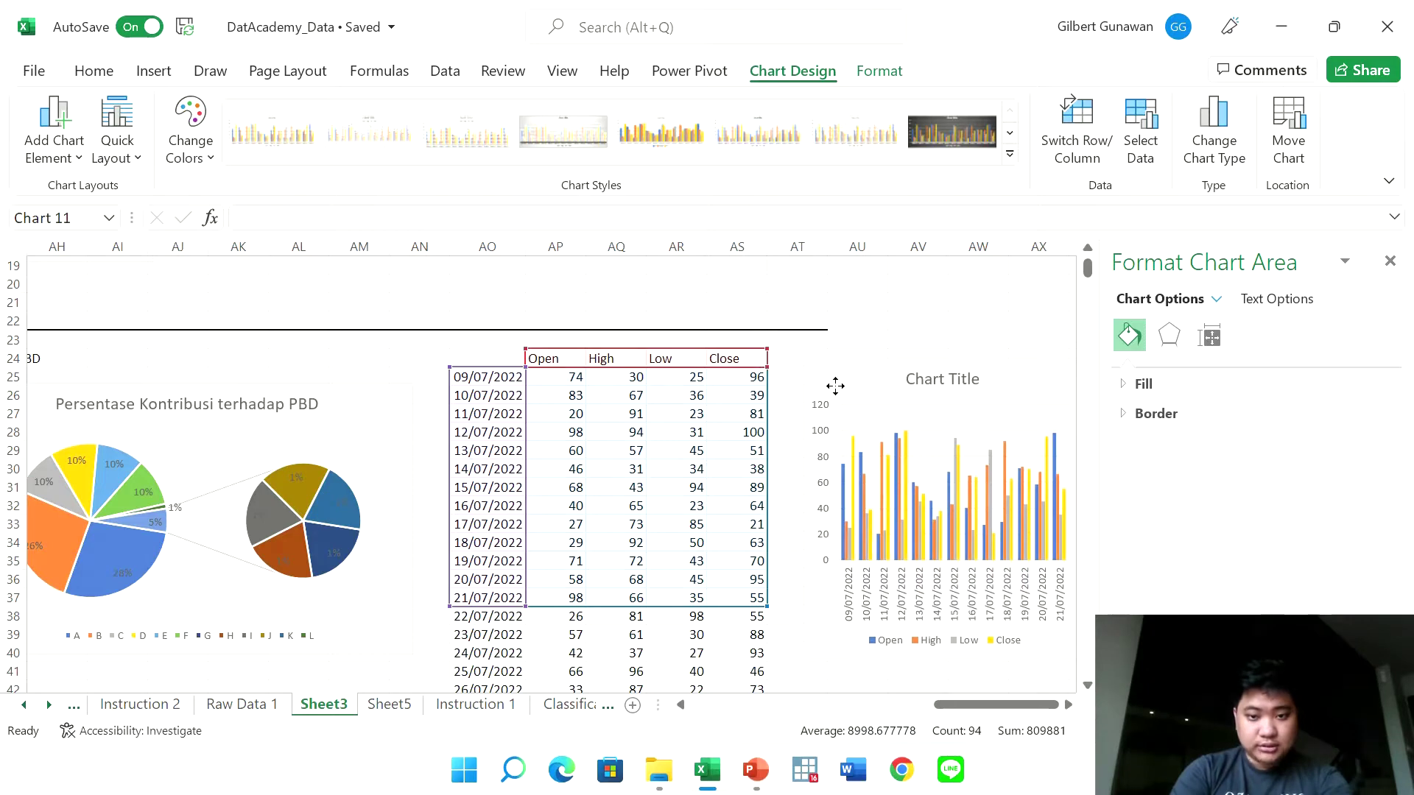
left_click(688, 302)
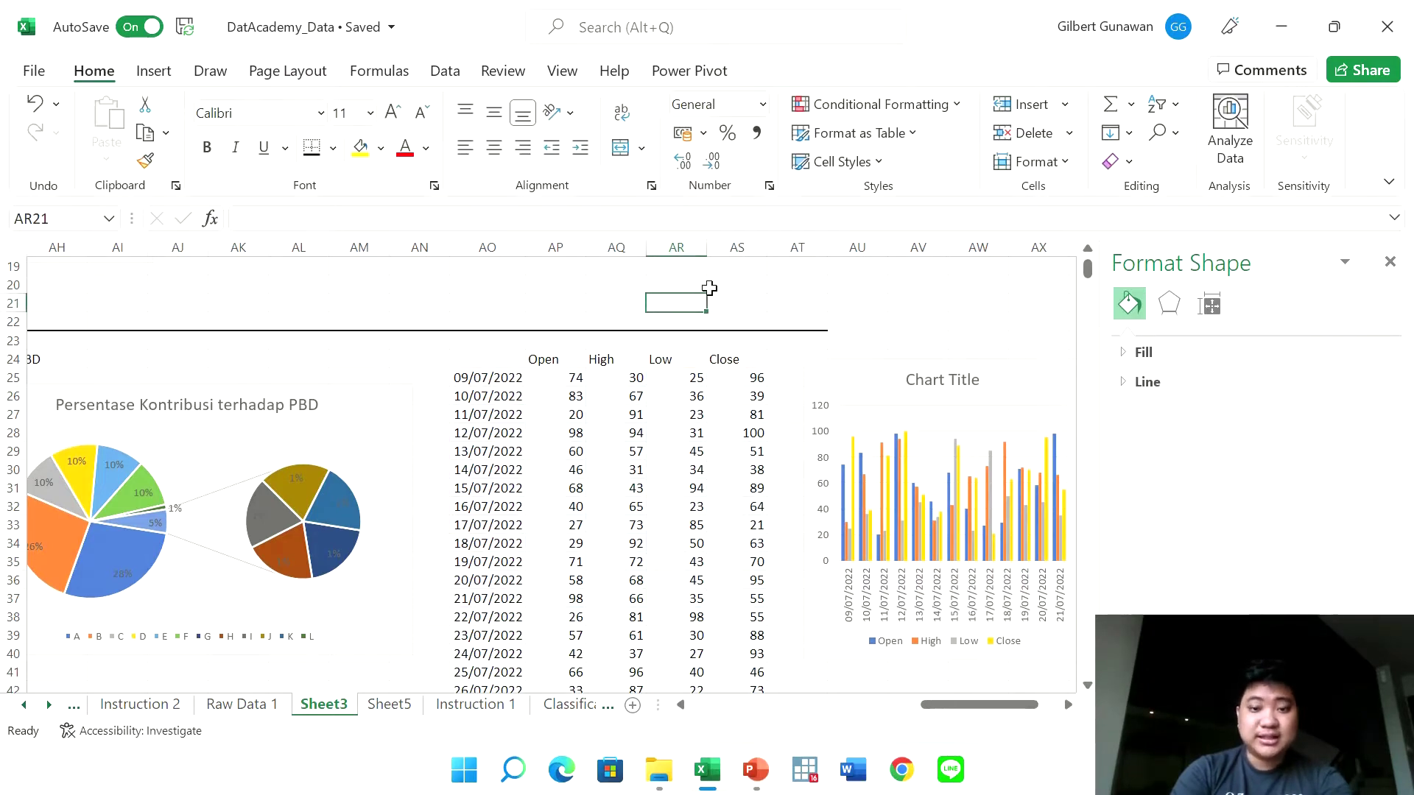
Copy the Provinsi names with the Kabkot_Dummy1 and Kabkot_Dummy0 columns
scroll(718, 285, "down", 2)
scroll(717, 285, "up", 1)
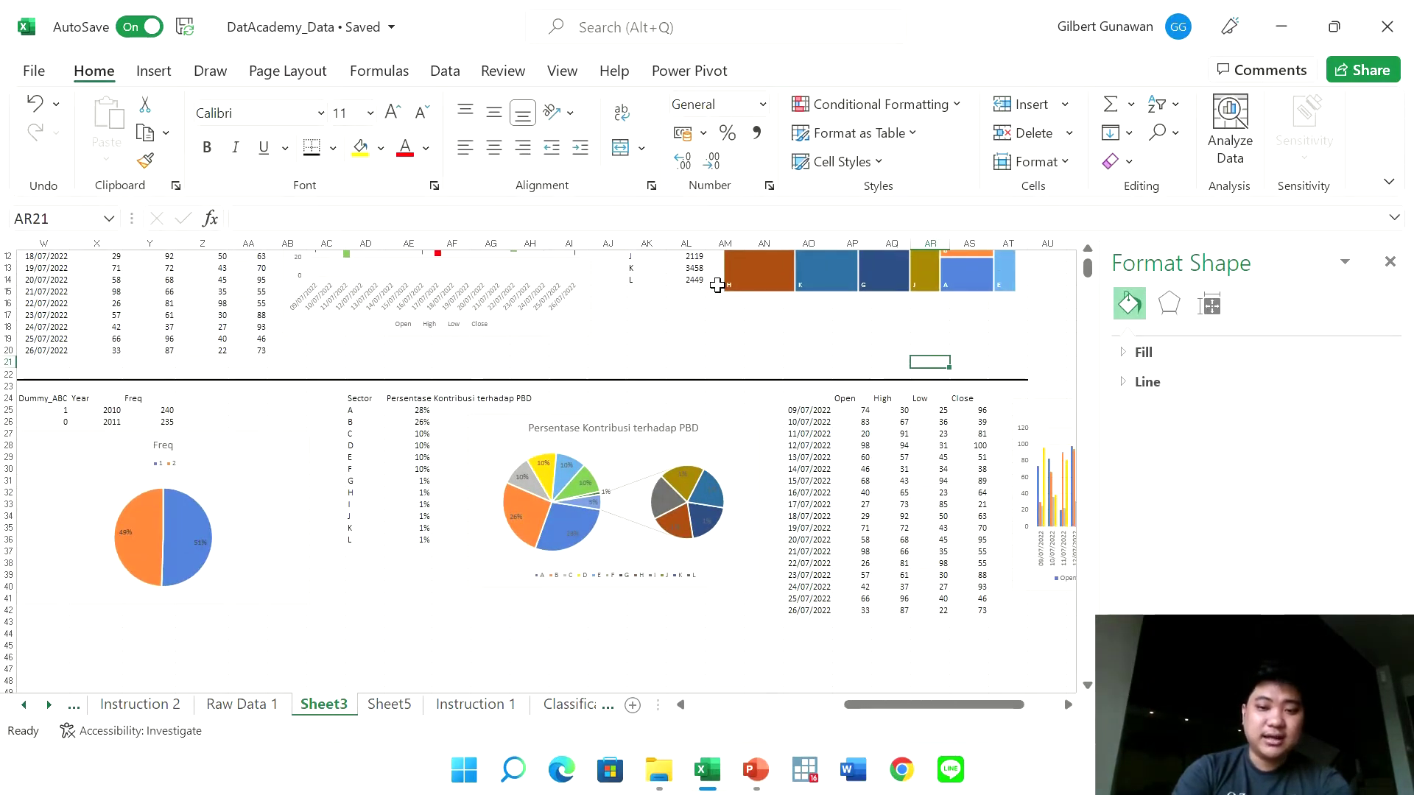
scroll(717, 285, "down", 1)
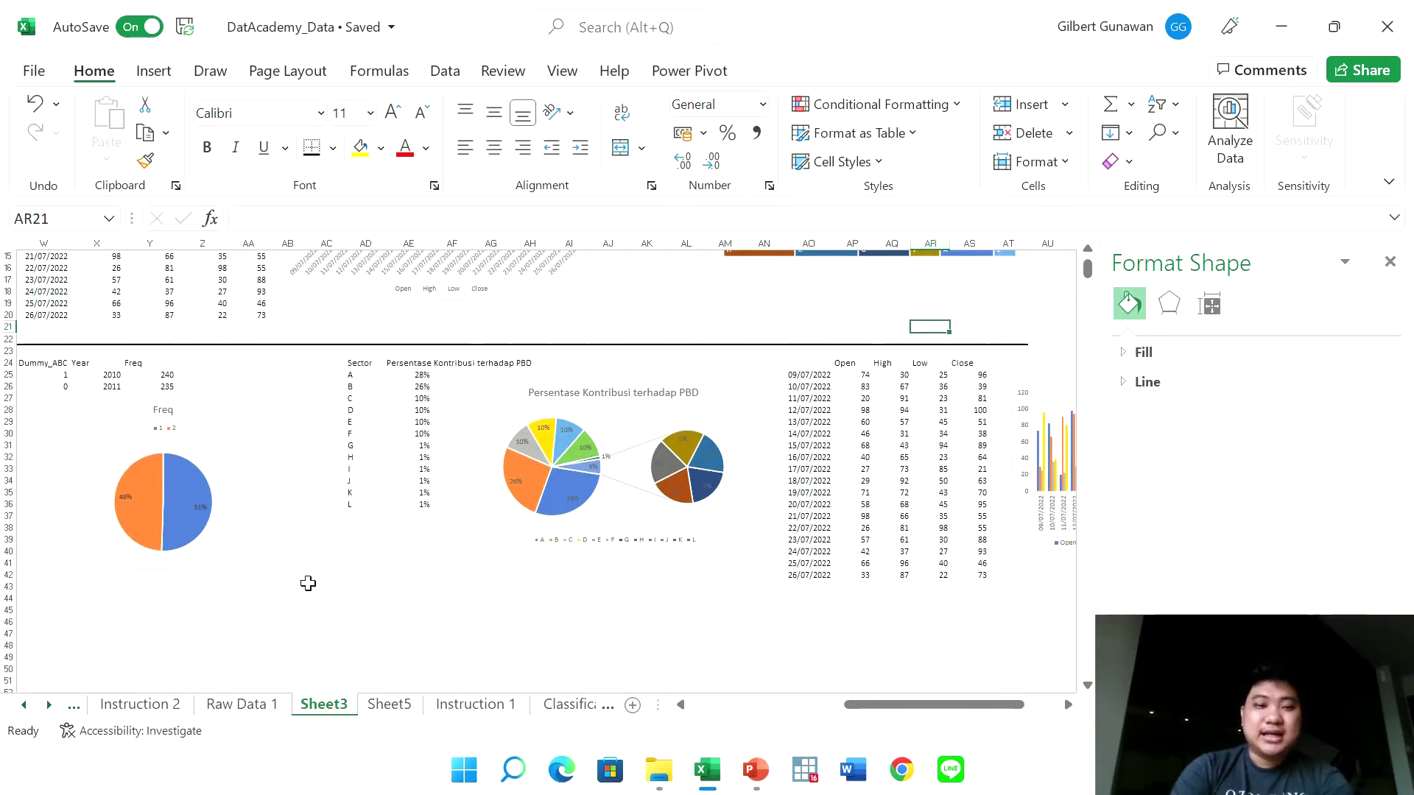
scroll(308, 583, "left", 5)
scroll(308, 584, "up", 5)
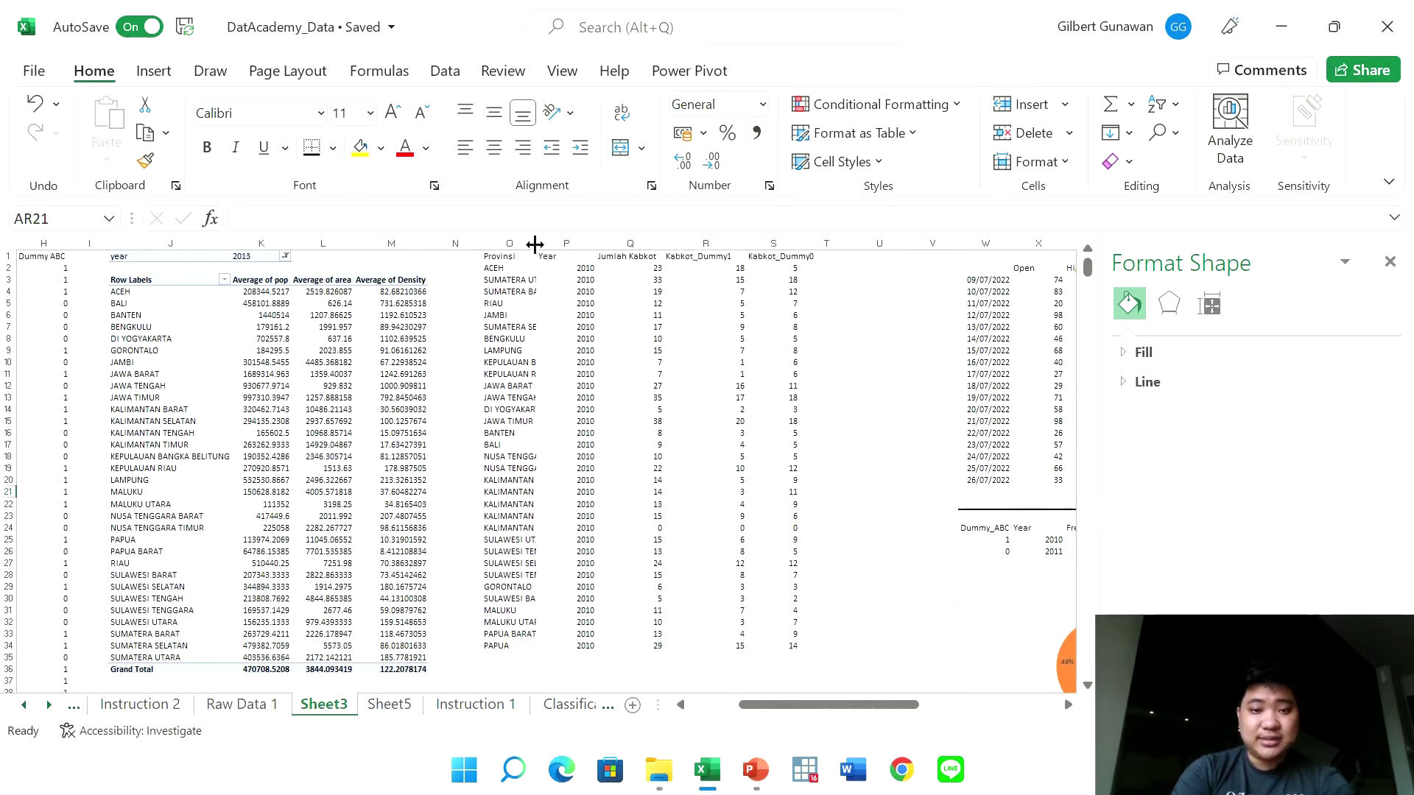
left_click_drag(519, 255, 519, 647)
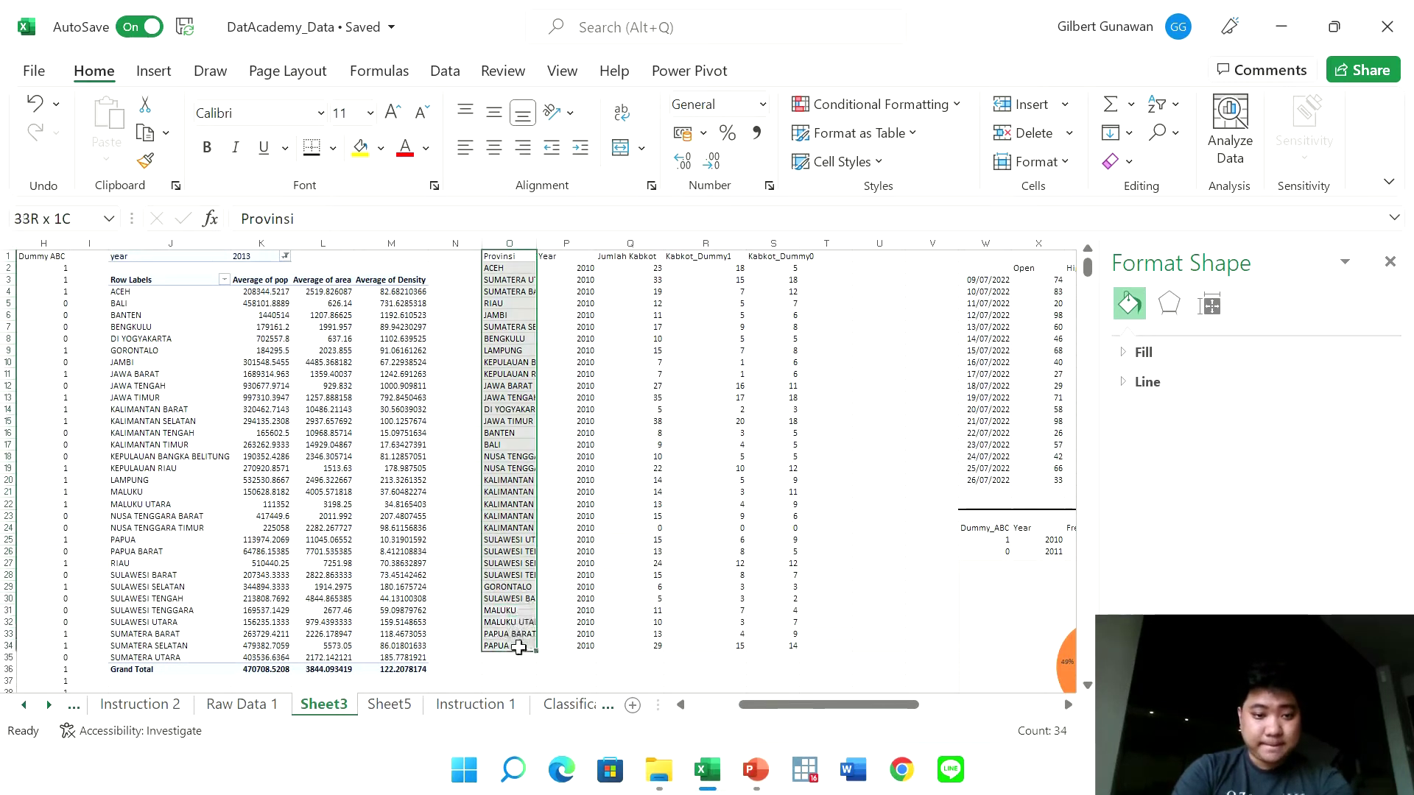
left_click_drag(716, 256, 762, 663)
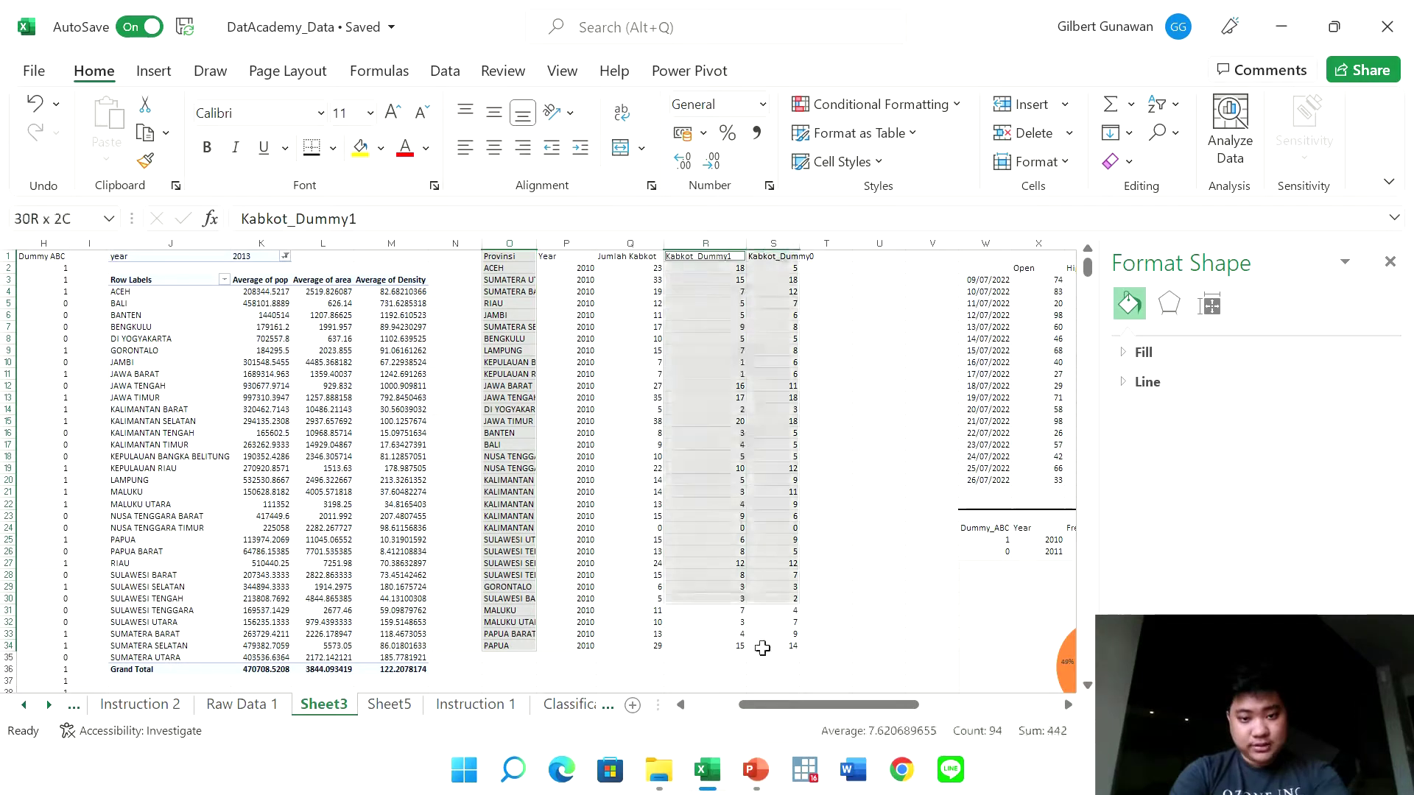
key("ctrl+c")
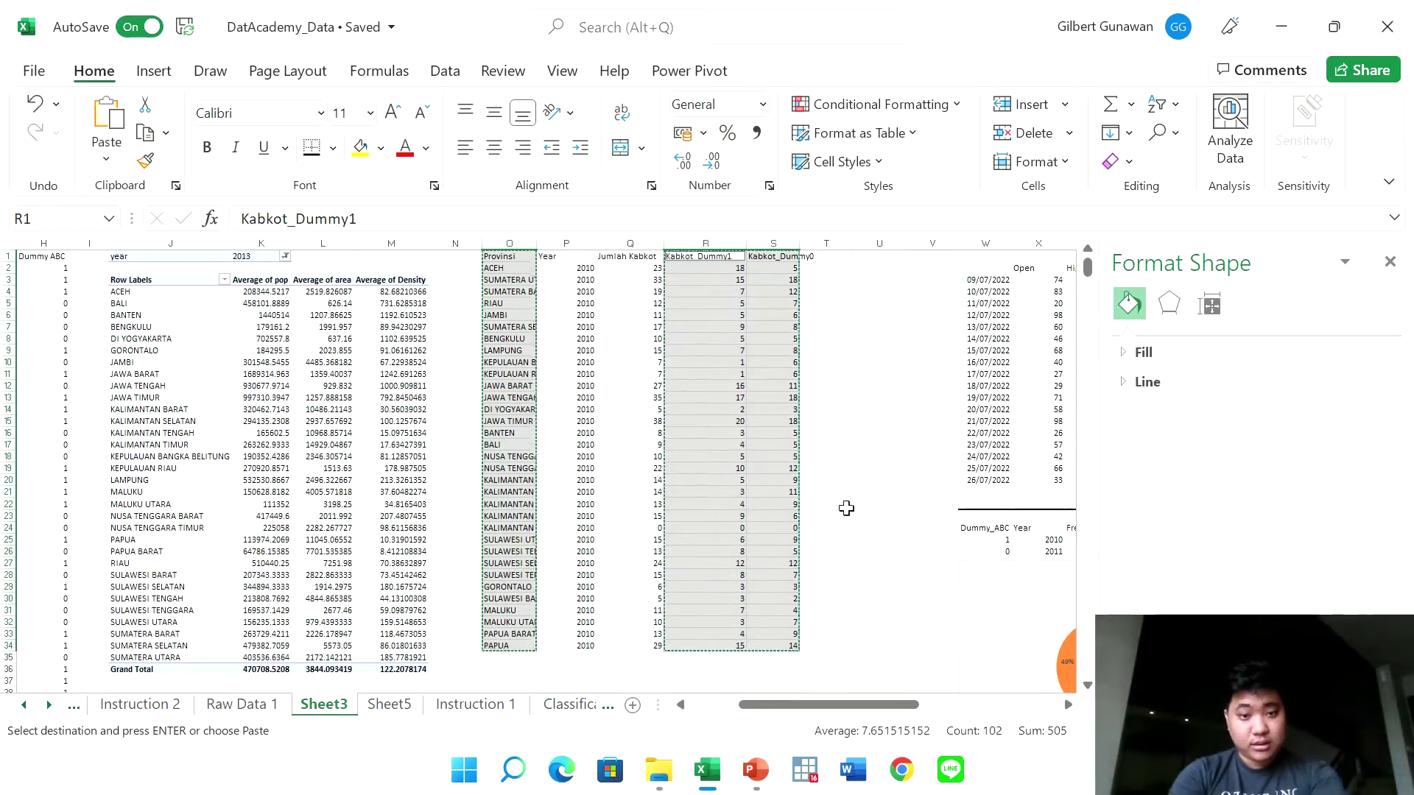
Paste the copied Provinsi table at cell W45, below the pie charts
scroll(847, 508, "right", 5)
scroll(846, 508, "down", 3)
scroll(846, 508, "down", 2)
scroll(846, 508, "down", 1)
scroll(847, 508, "left", 5)
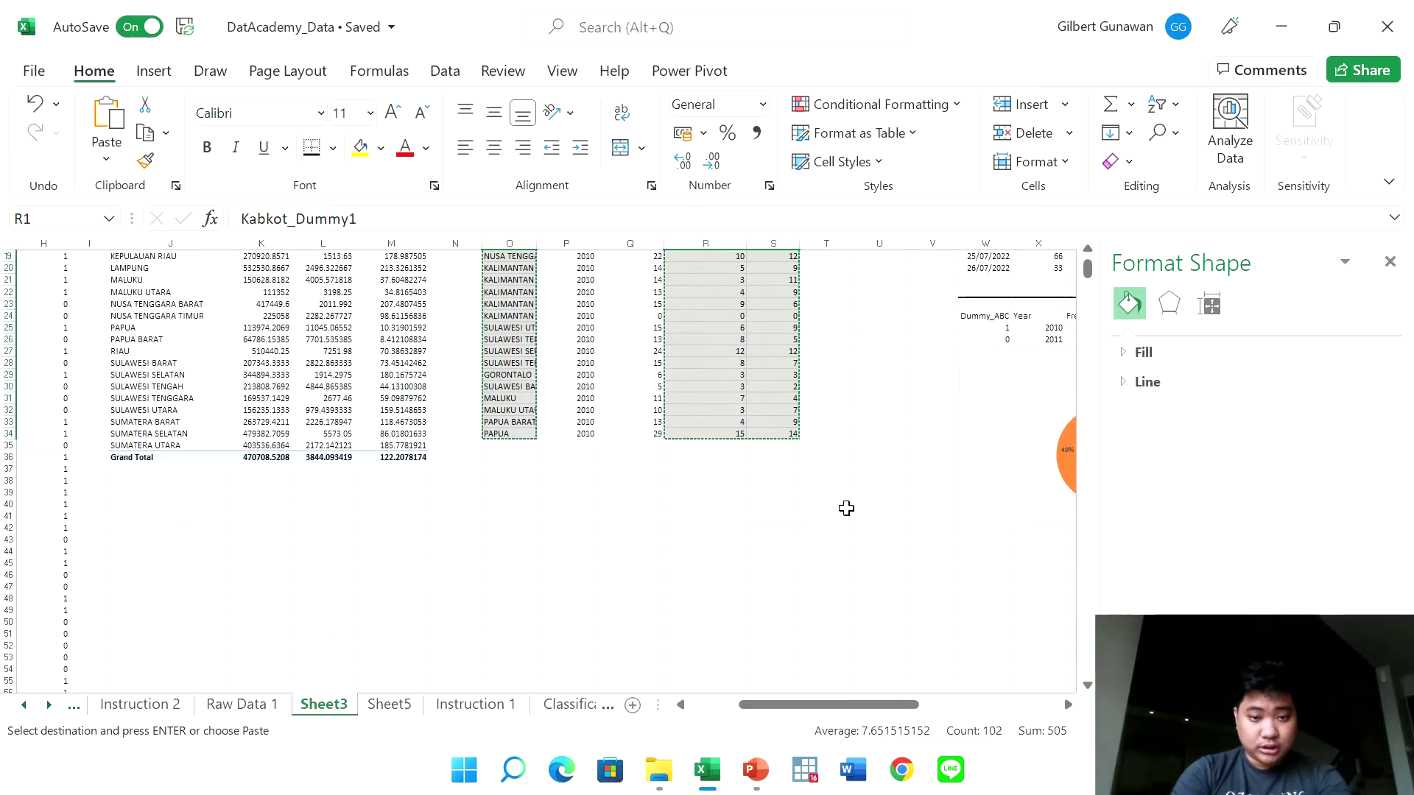
left_click(982, 564)
scroll(979, 561, "right", 3)
key("ctrl+v")
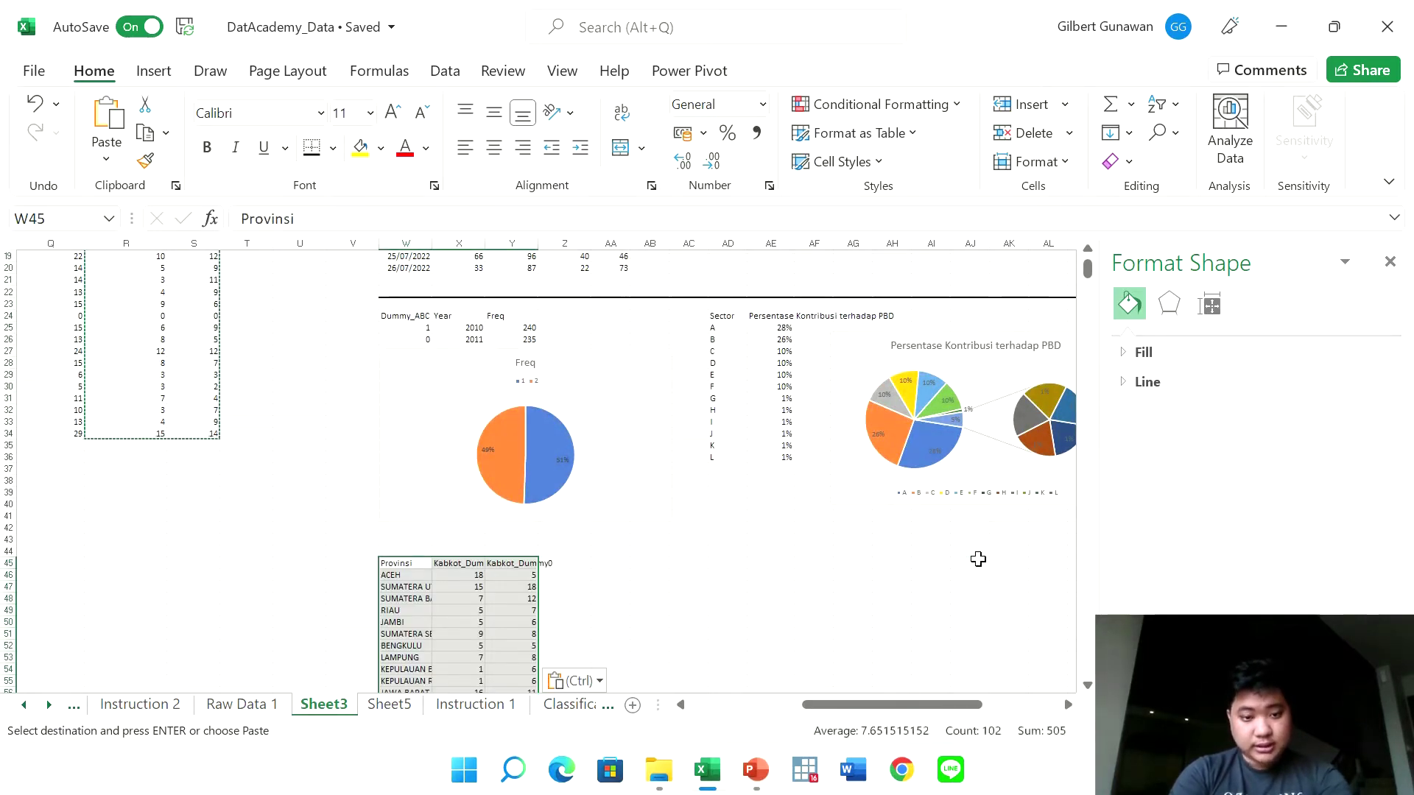
scroll(978, 560, "down", 2)
scroll(978, 559, "down", 2)
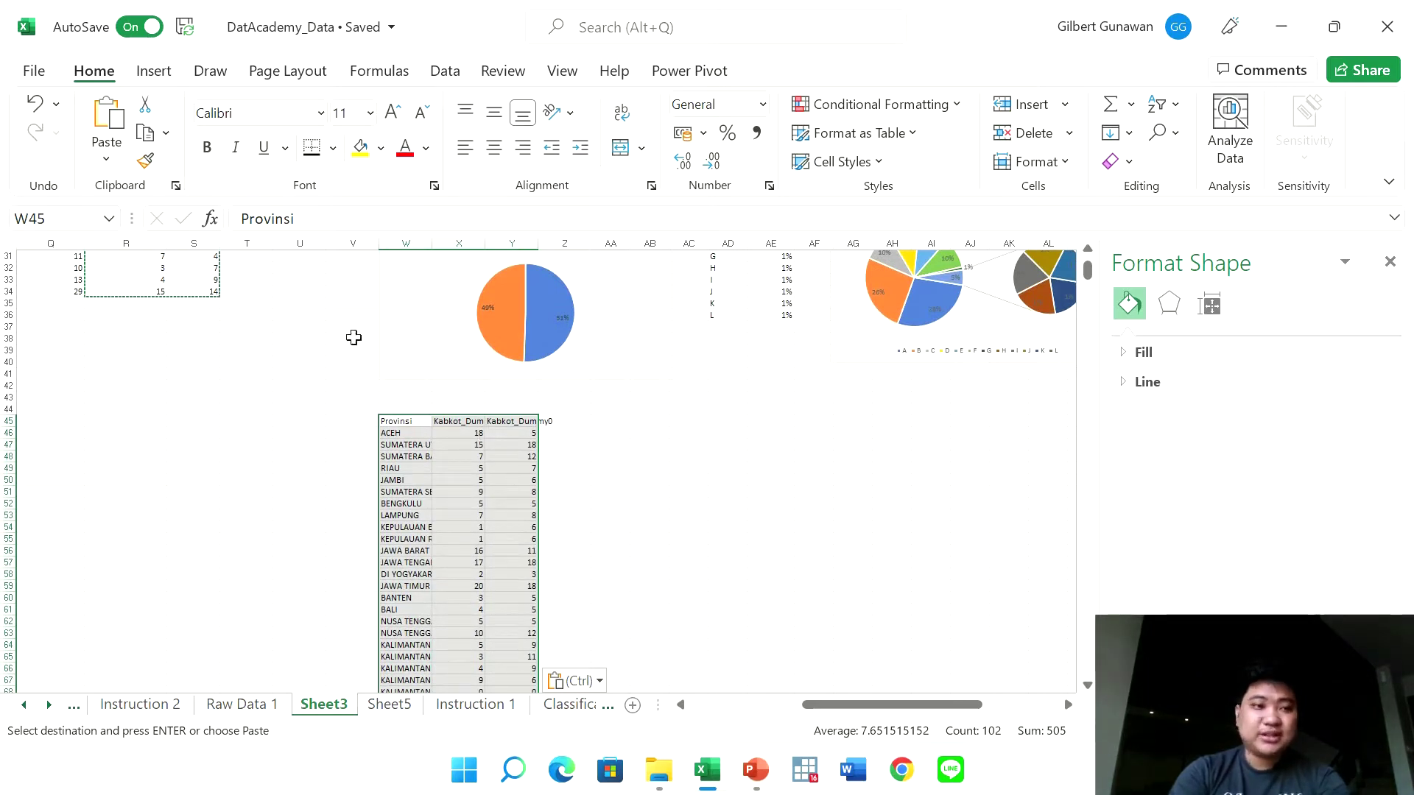
left_click(154, 72)
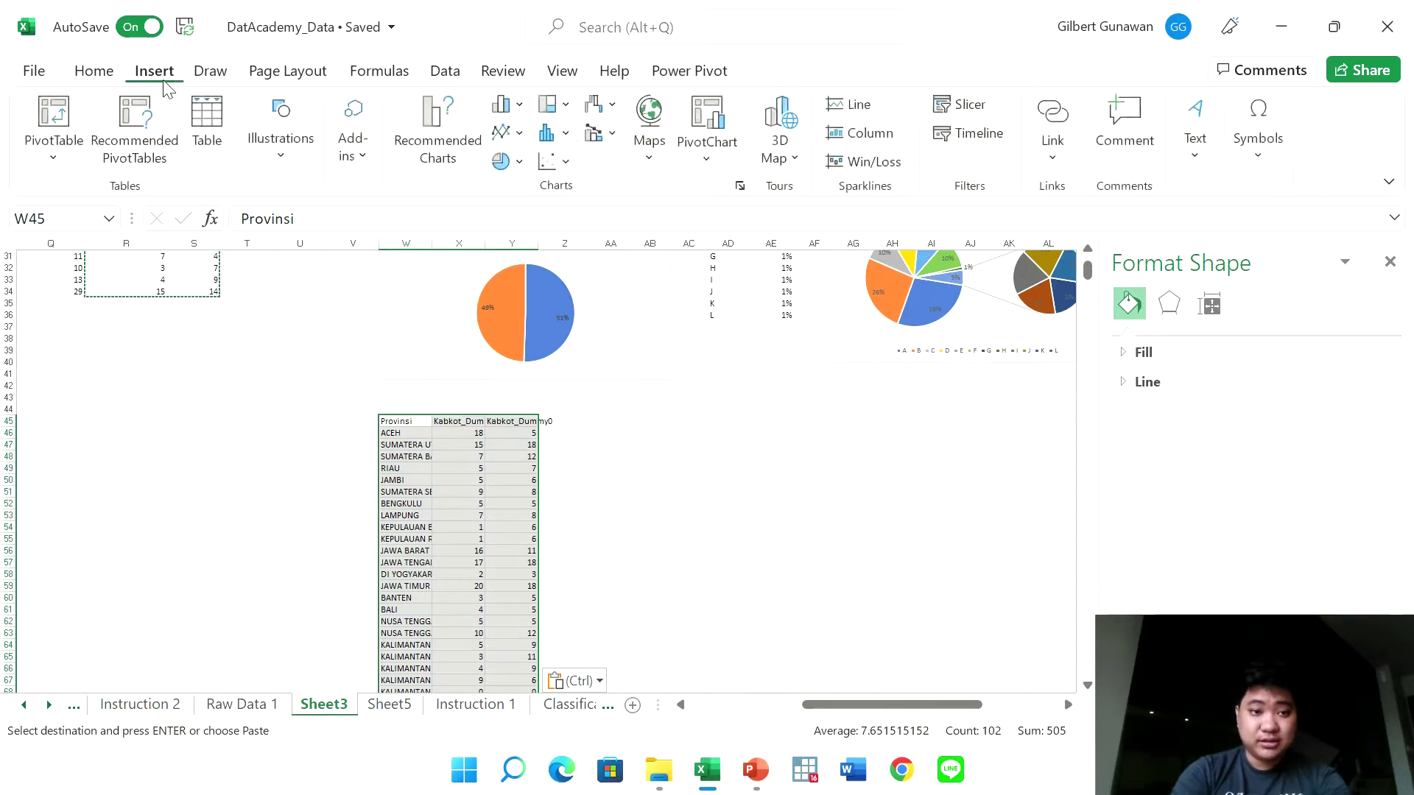
Insert a Stacked Column chart of Kabkot_Dummy1 and Kabkot_Dummy0 counts per province
left_click(520, 104)
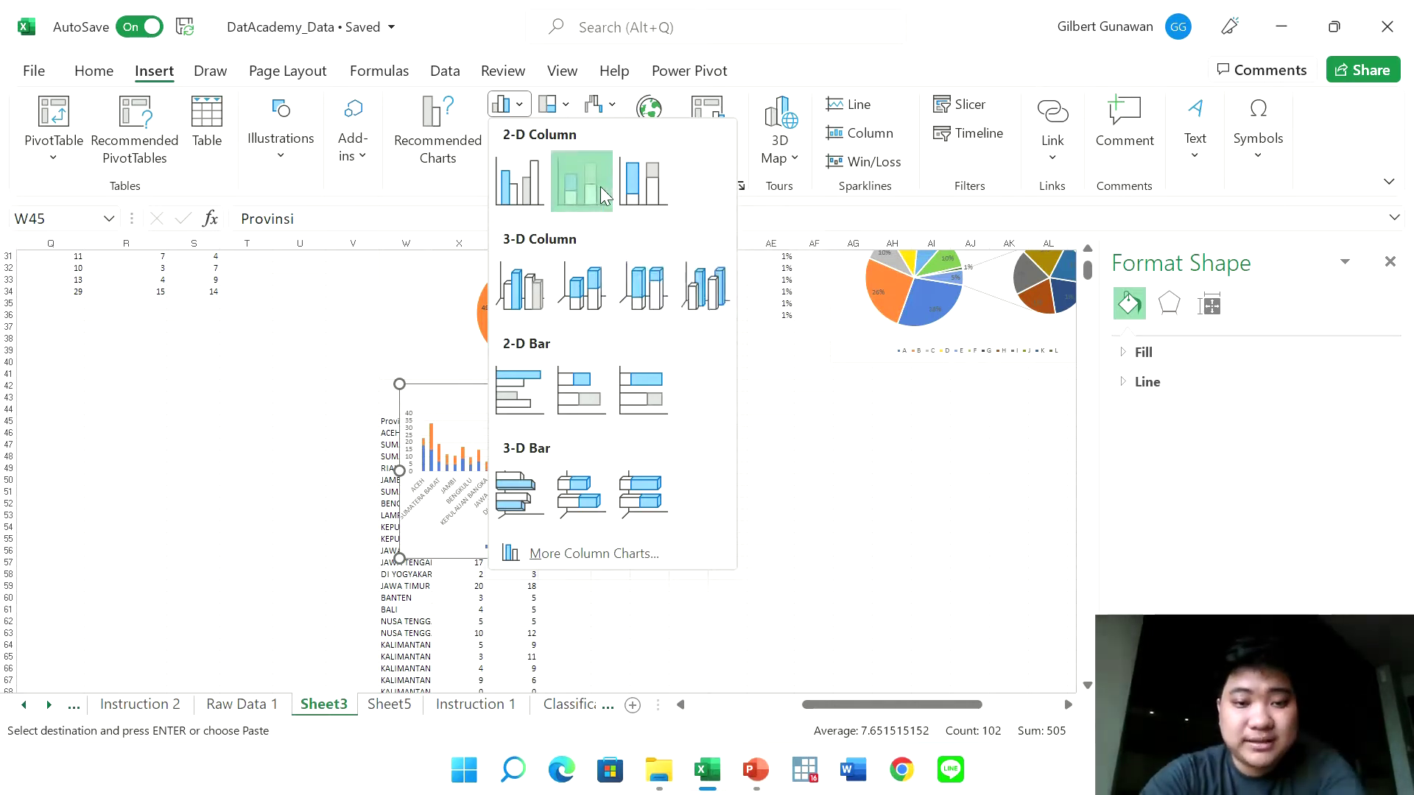
left_click(602, 195)
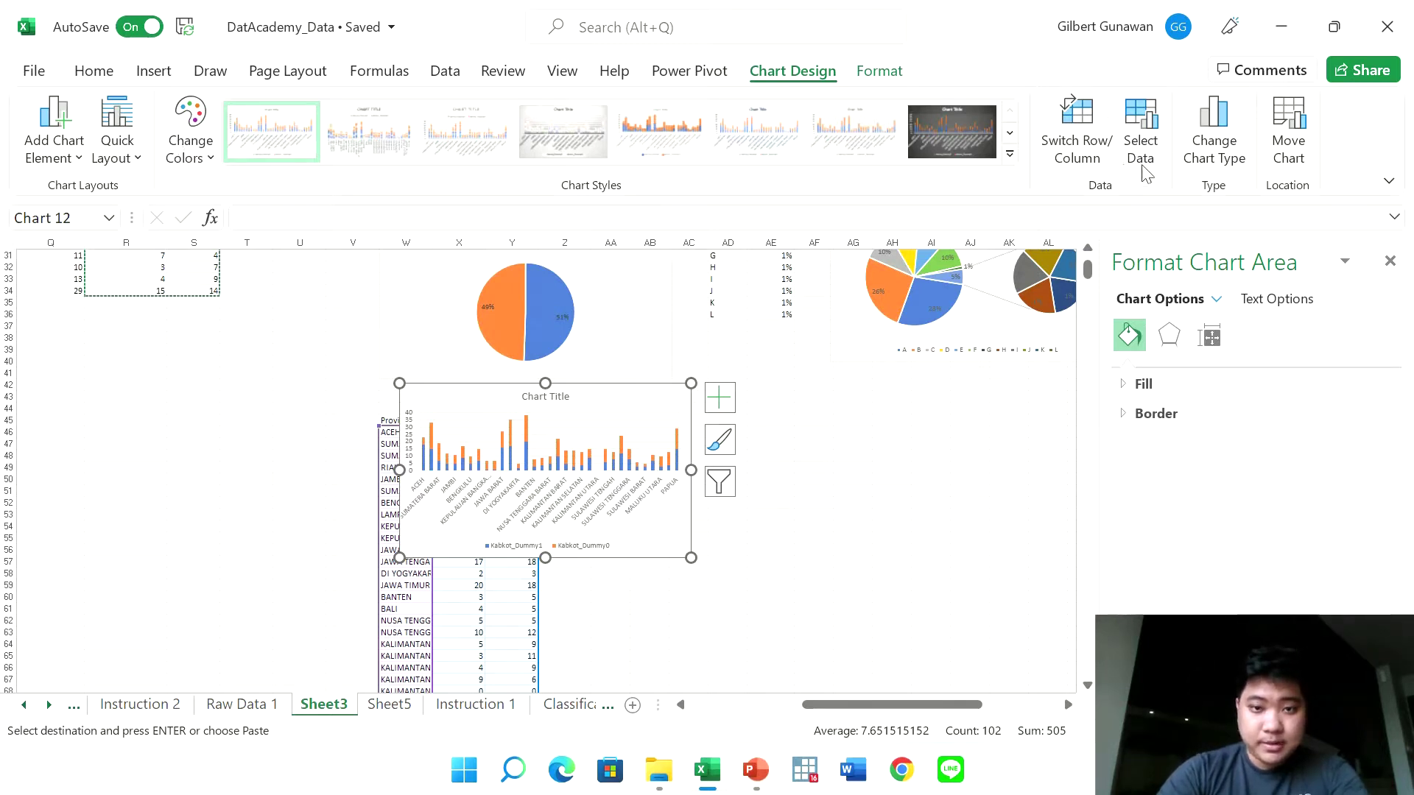
left_click(153, 70)
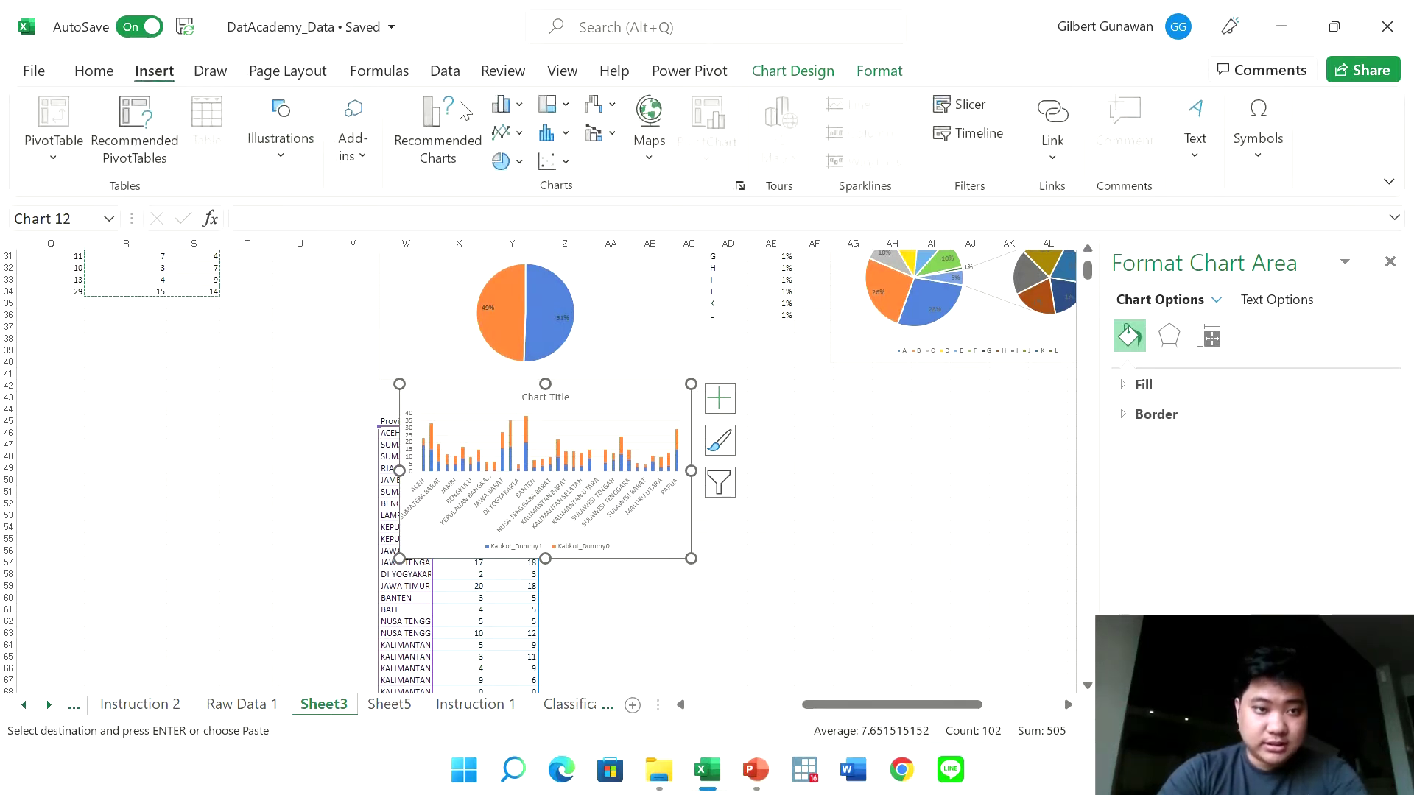
left_click(518, 104)
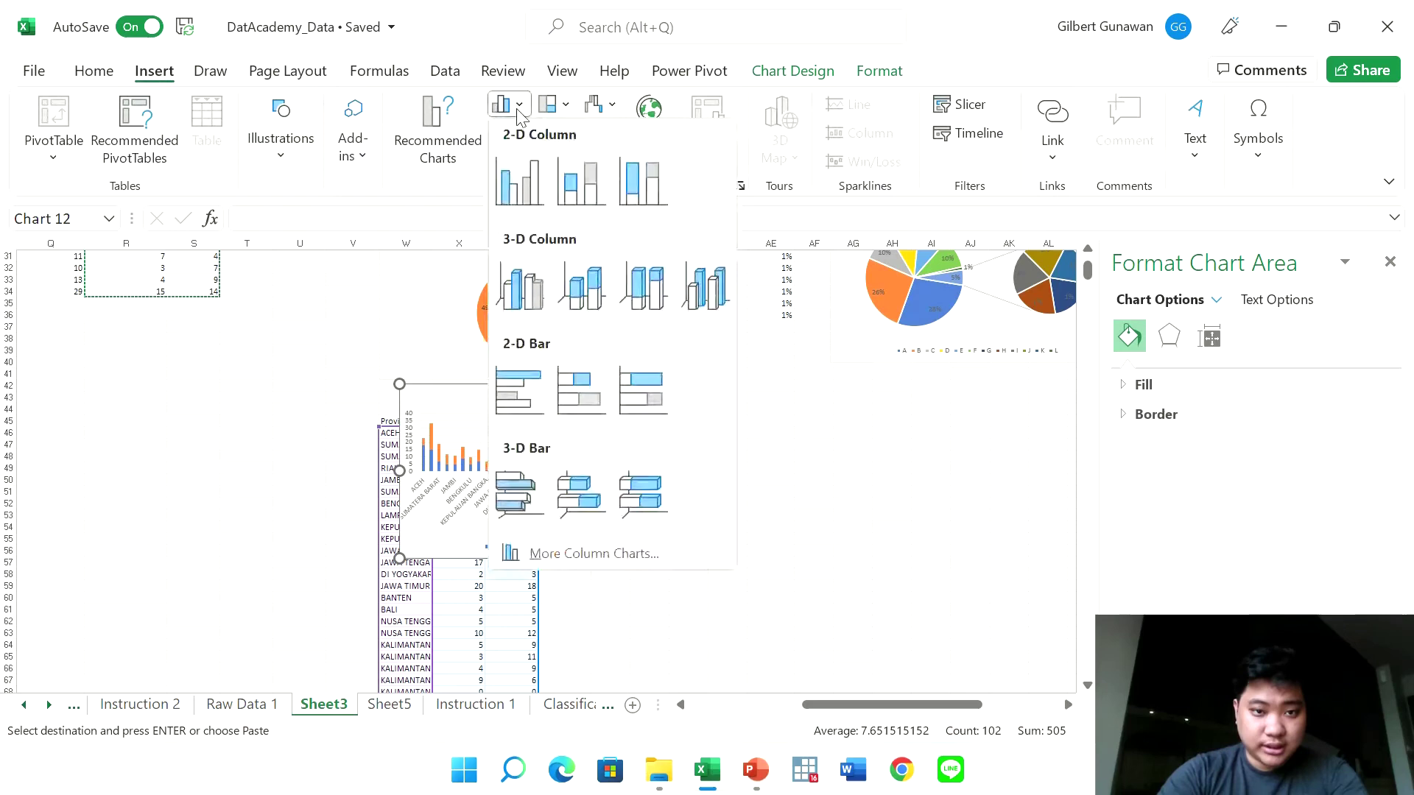
Switch to a Stacked Bar chart, move it beside the Provinsi table and enlarge it
left_click(579, 391)
scroll(651, 567, "down", 2)
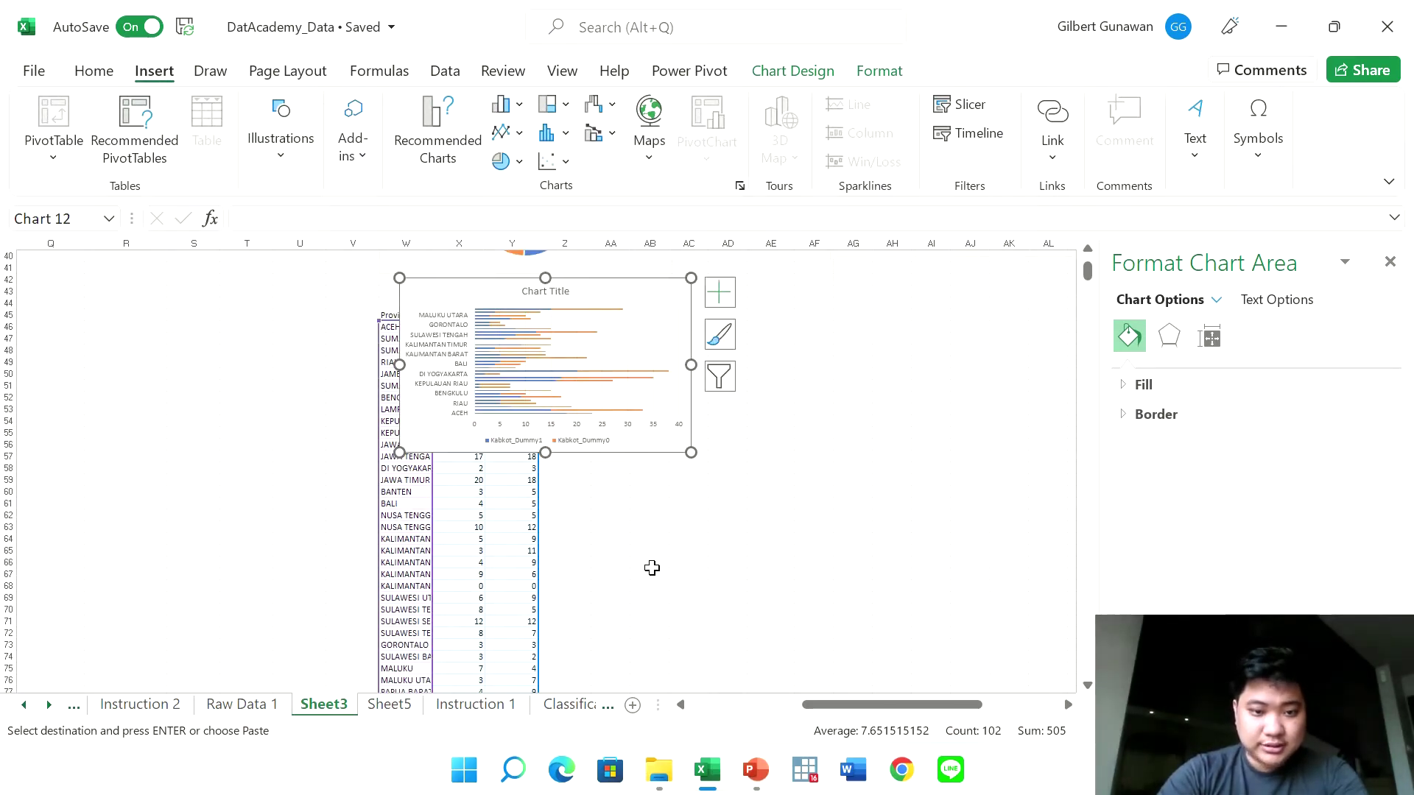
scroll(652, 568, "up", 2, "ctrl")
scroll(651, 568, "up", 1, "ctrl")
left_click_drag(696, 572, 936, 613)
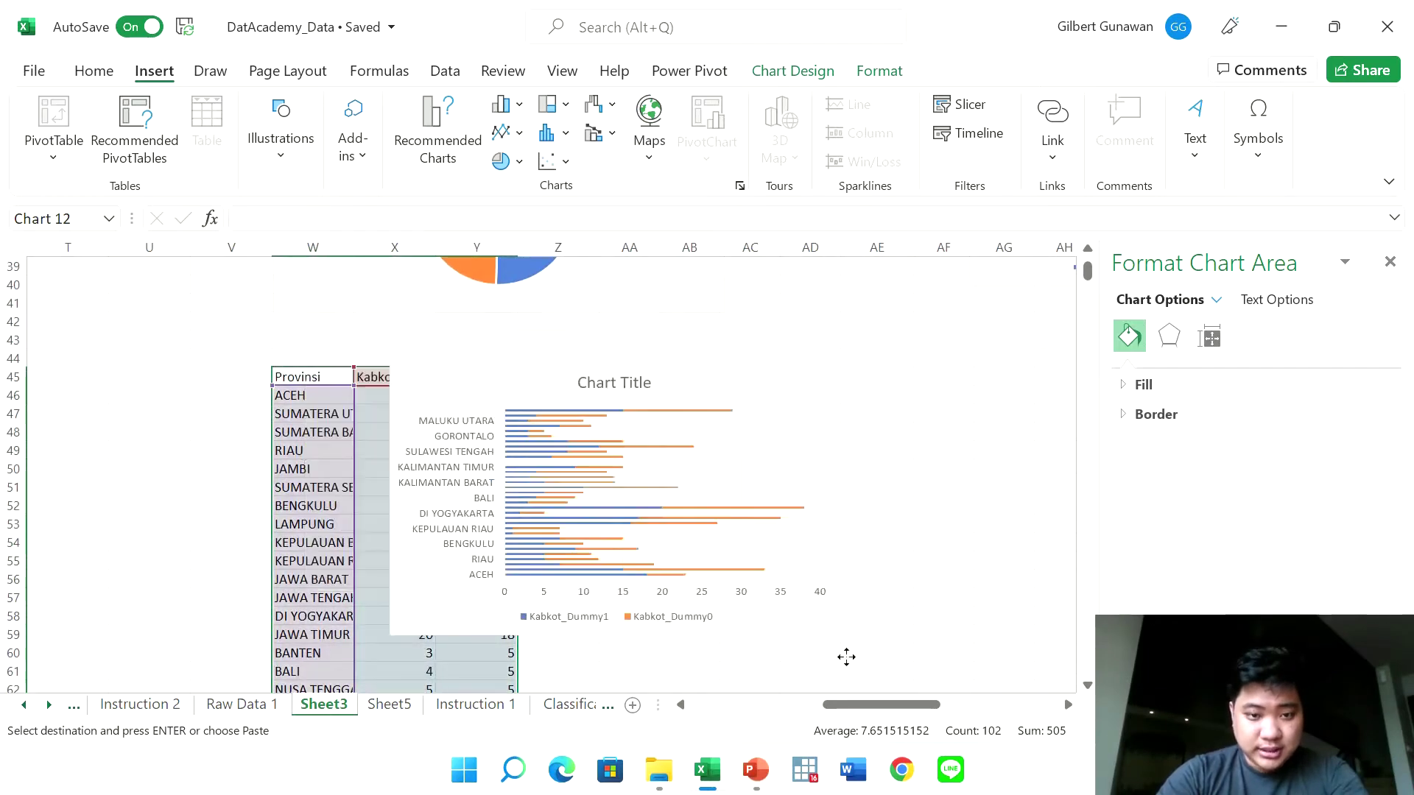
scroll(788, 523, "down", 1)
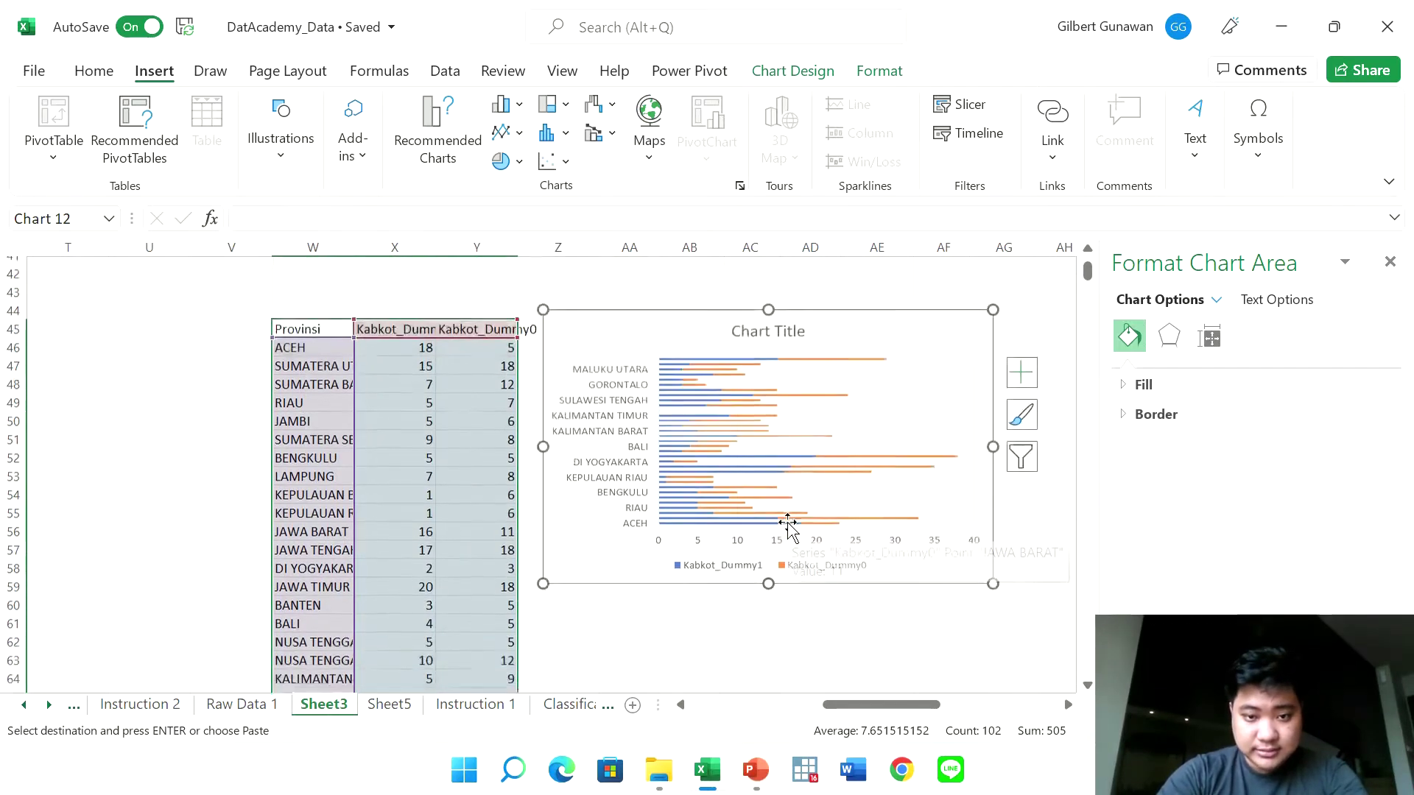
left_click_drag(768, 576, 770, 675)
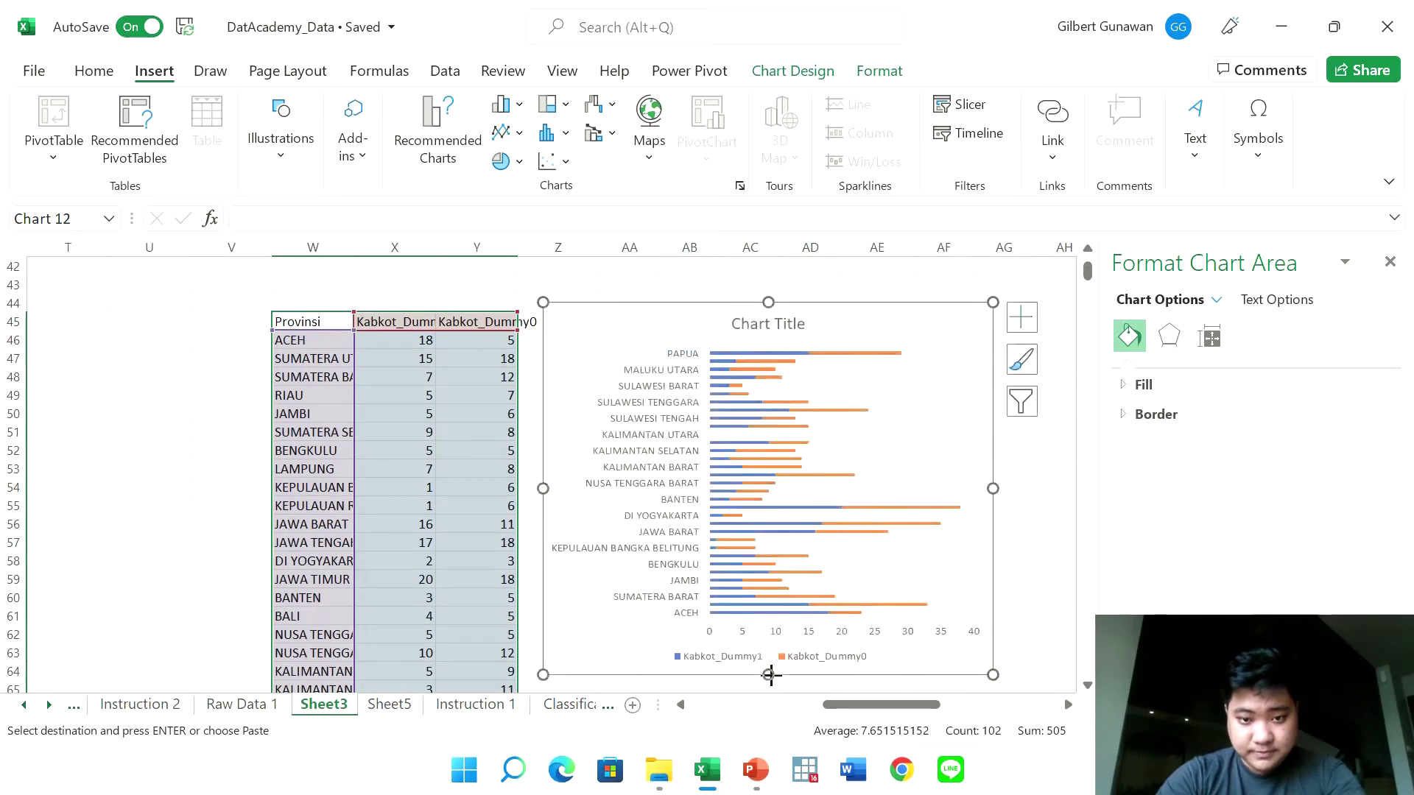
left_click_drag(992, 489, 1067, 489)
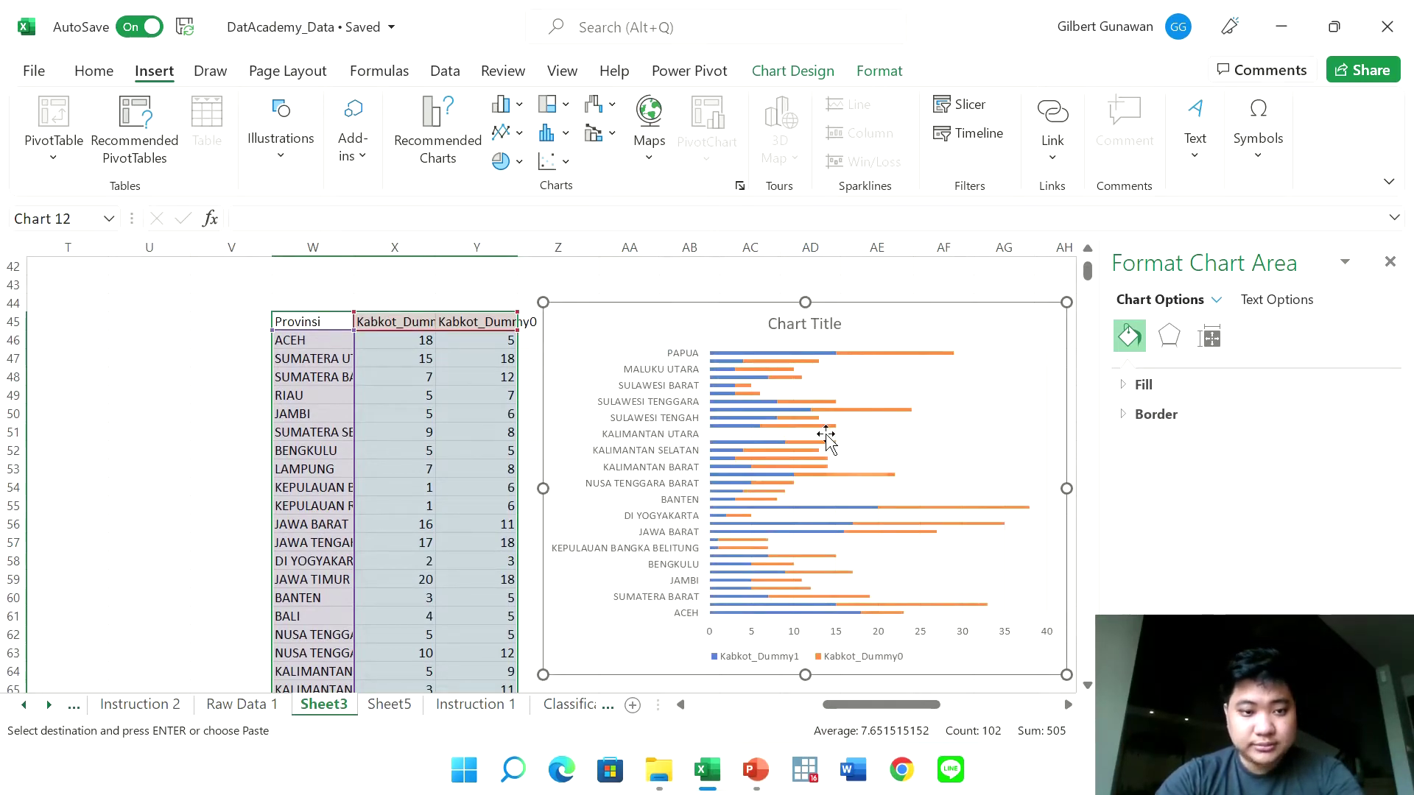
scroll(826, 439, "up", 3)
scroll(826, 438, "left", 2)
scroll(826, 439, "up", 1)
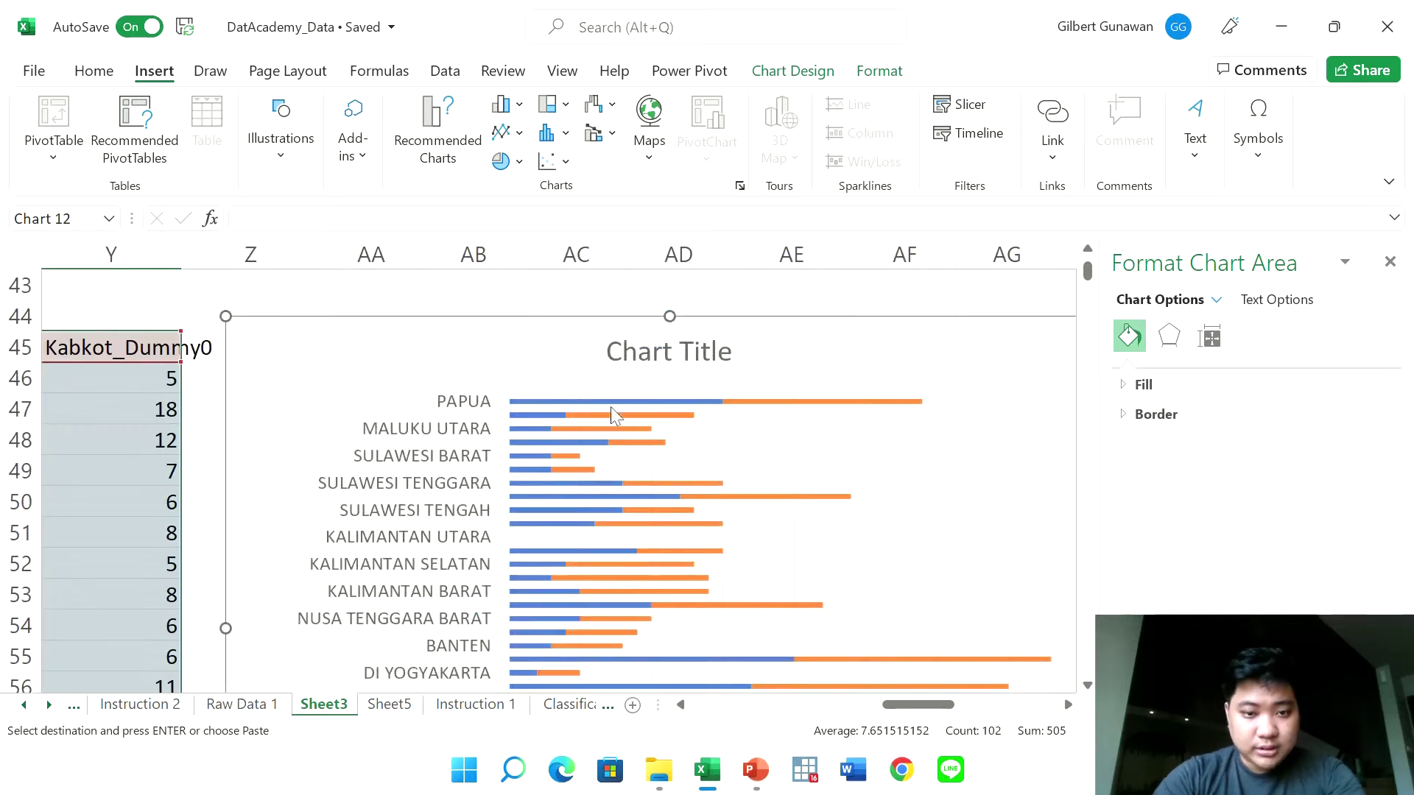
Select the Kabkot_Dummy1 and Kabkot_Dummy0 series and their PAPUA bars, then reselect the chart
left_click(532, 403)
left_click(544, 403)
mouse_move(748, 404)
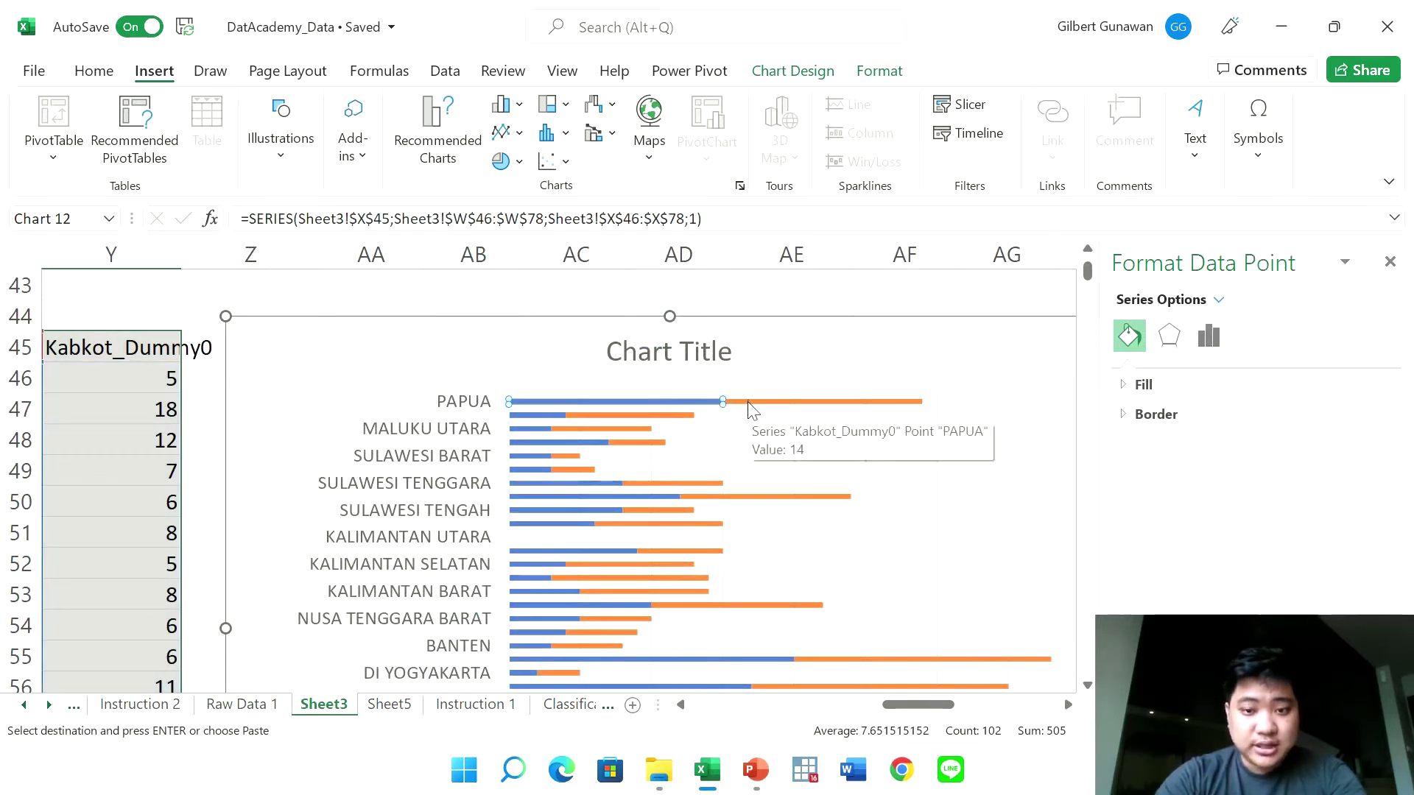
left_click(748, 403)
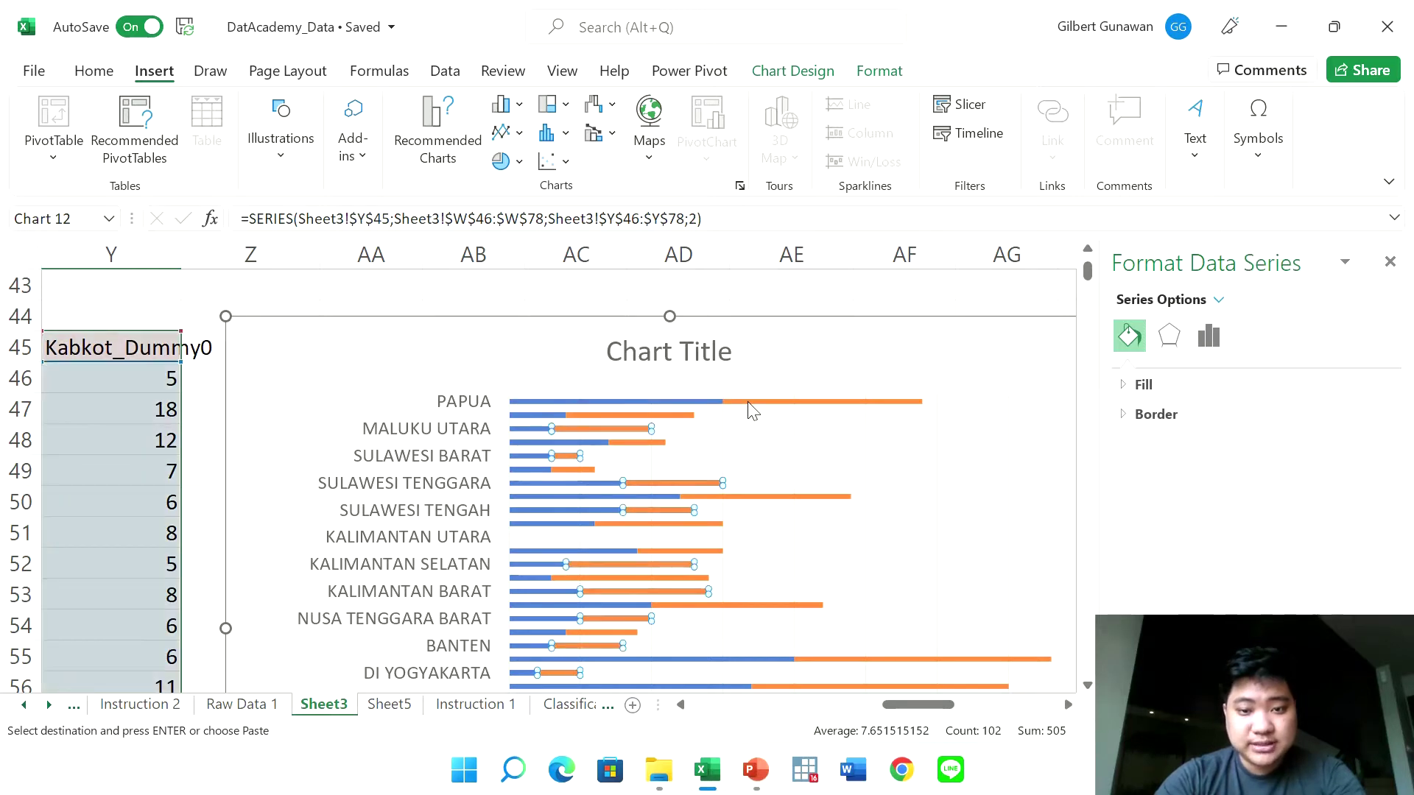
left_click(759, 403)
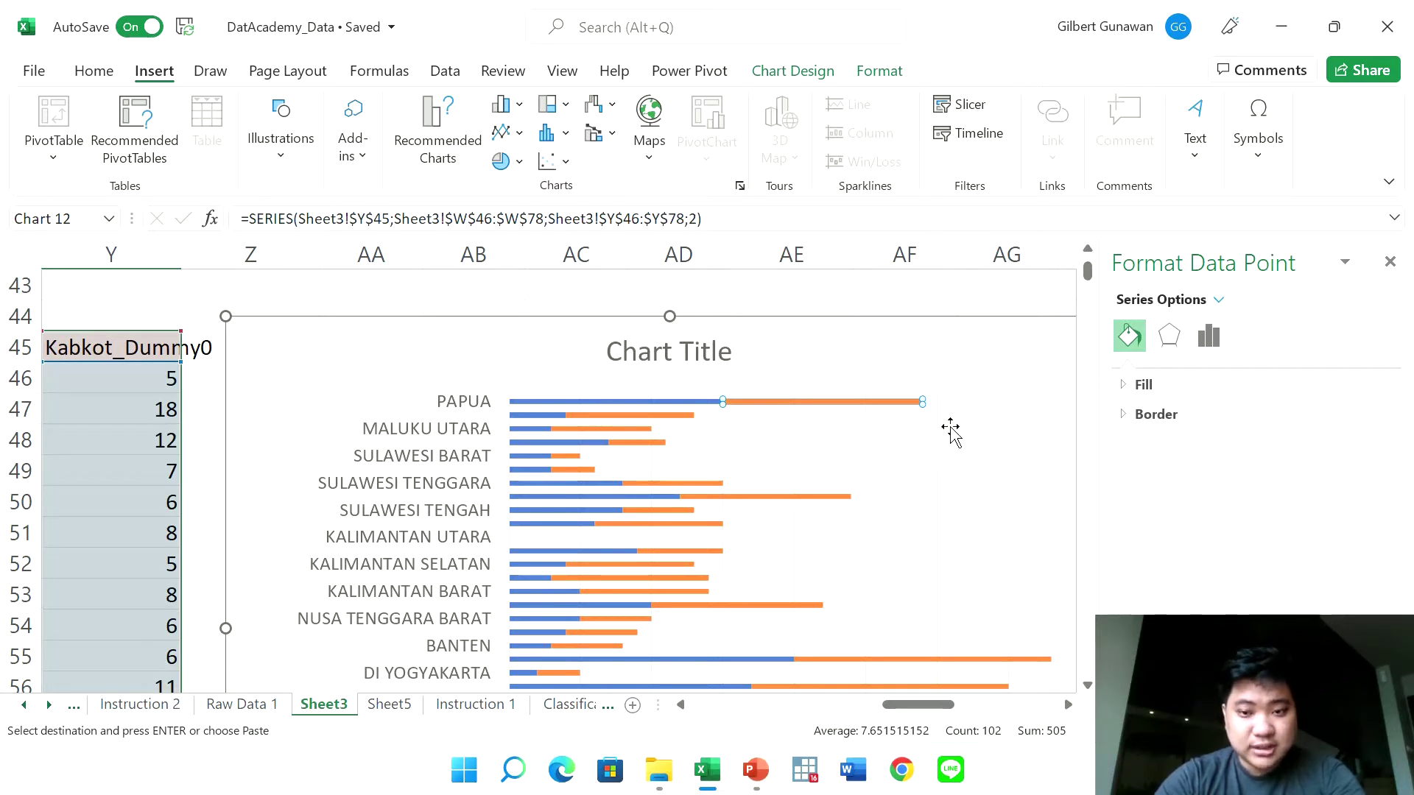
left_click(989, 341)
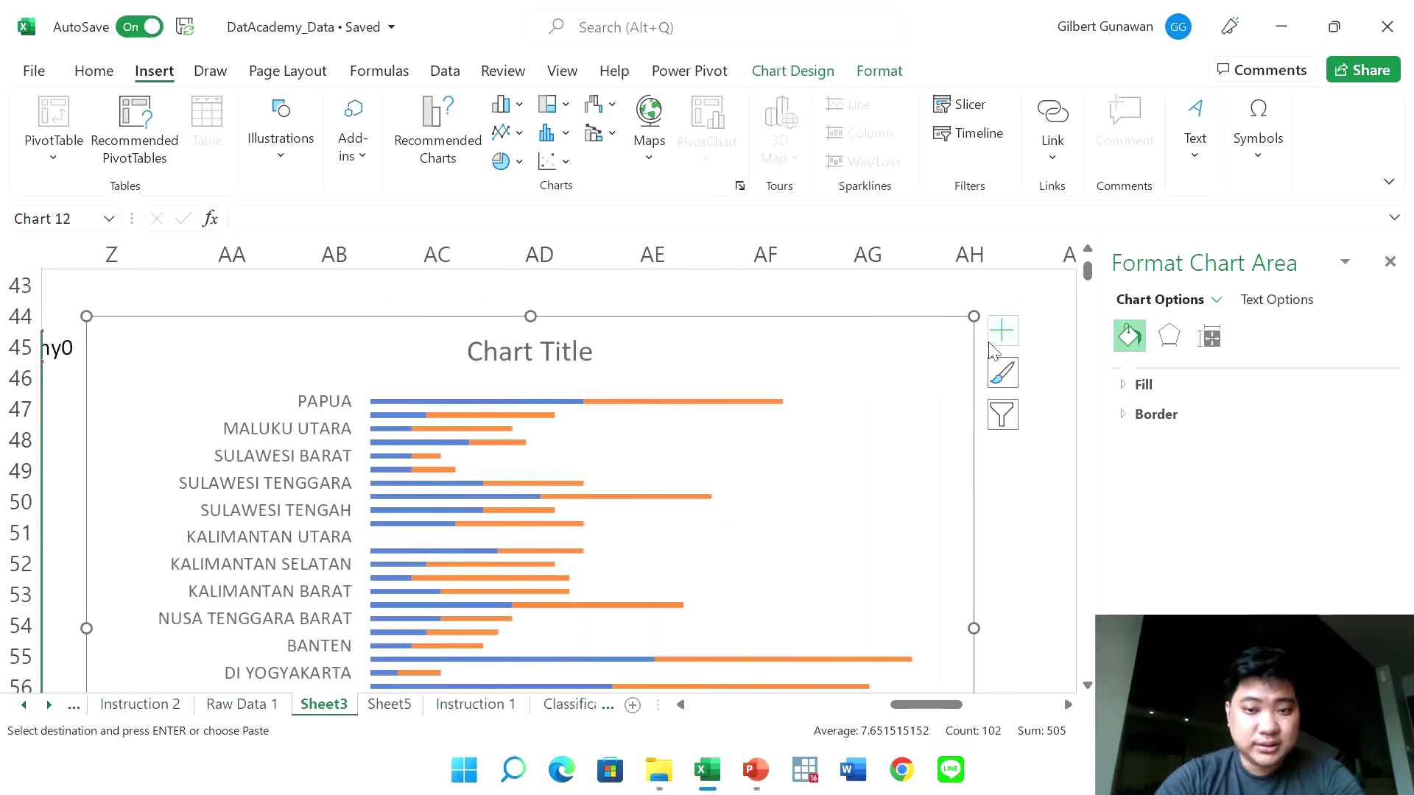
After previewing axis titles, data labels, data table and error bars, hide gridlines and set legend Right
left_click(993, 340)
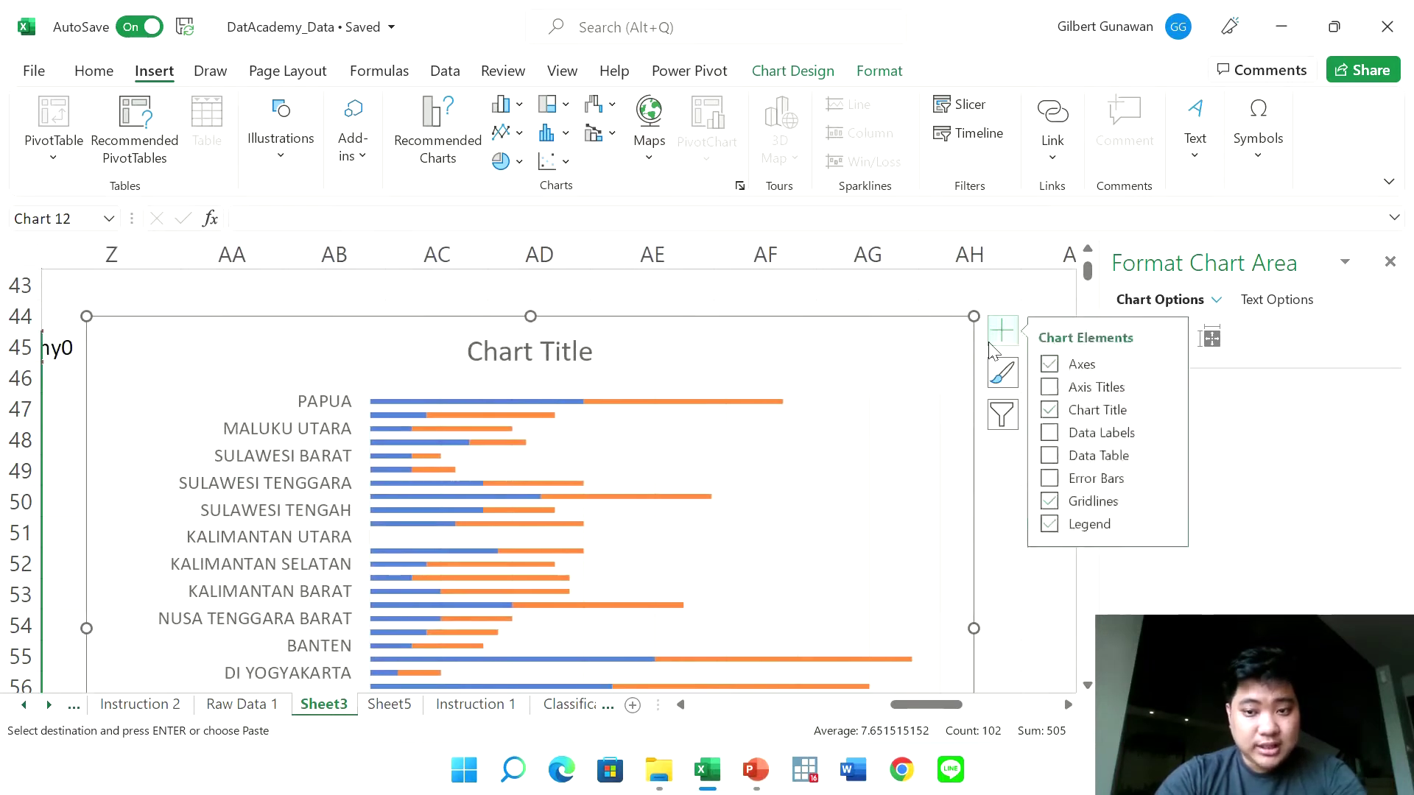
left_click(1051, 389)
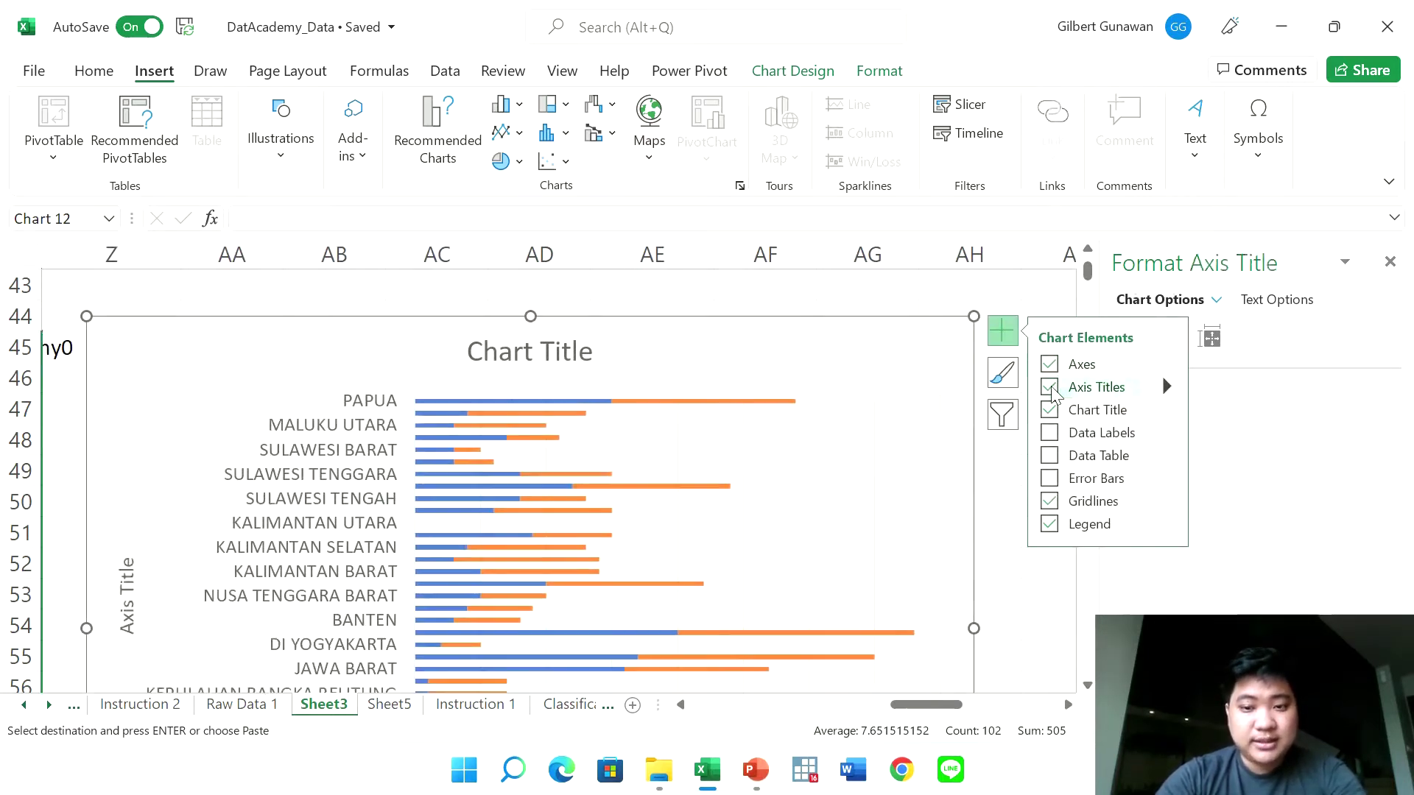
left_click(1050, 387)
left_click(1049, 433)
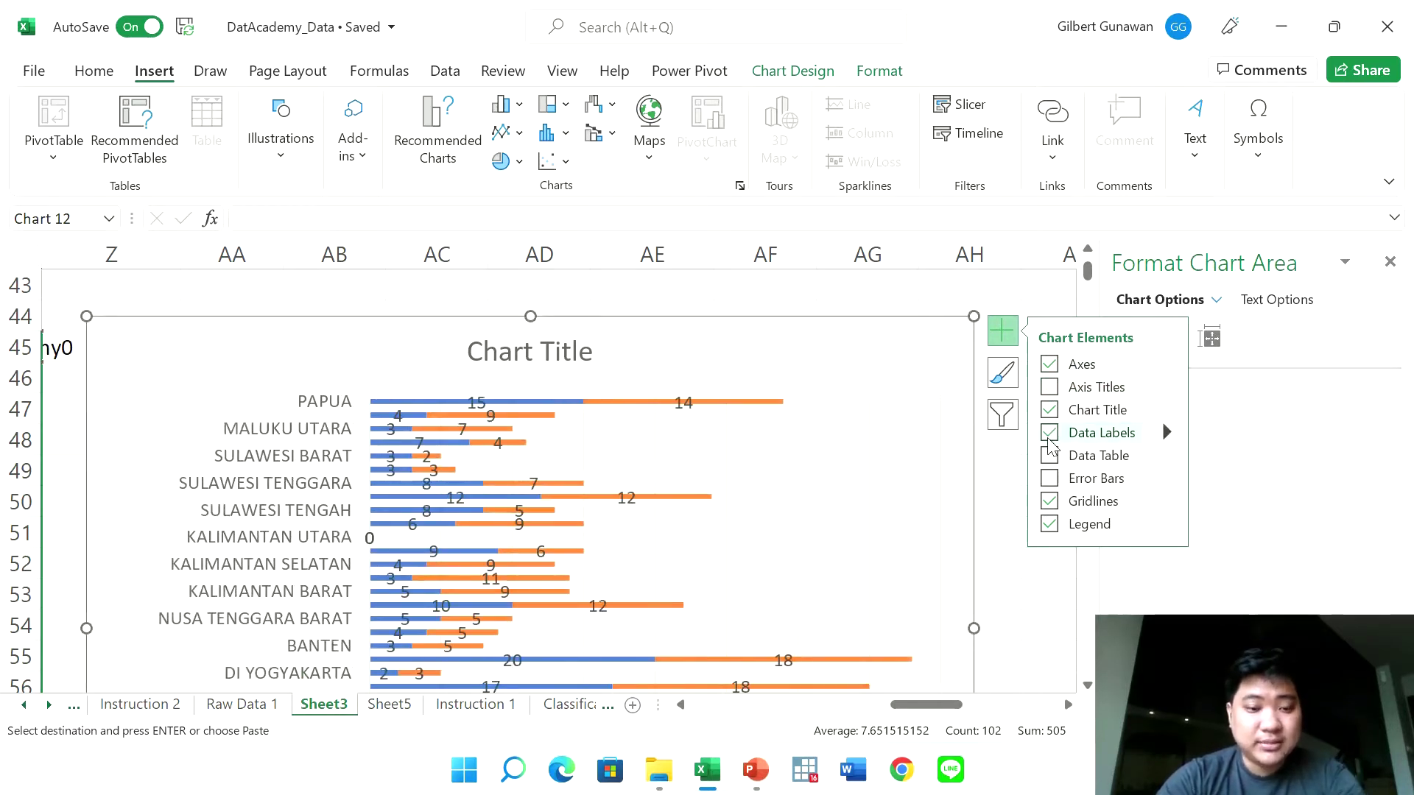
left_click(1049, 436)
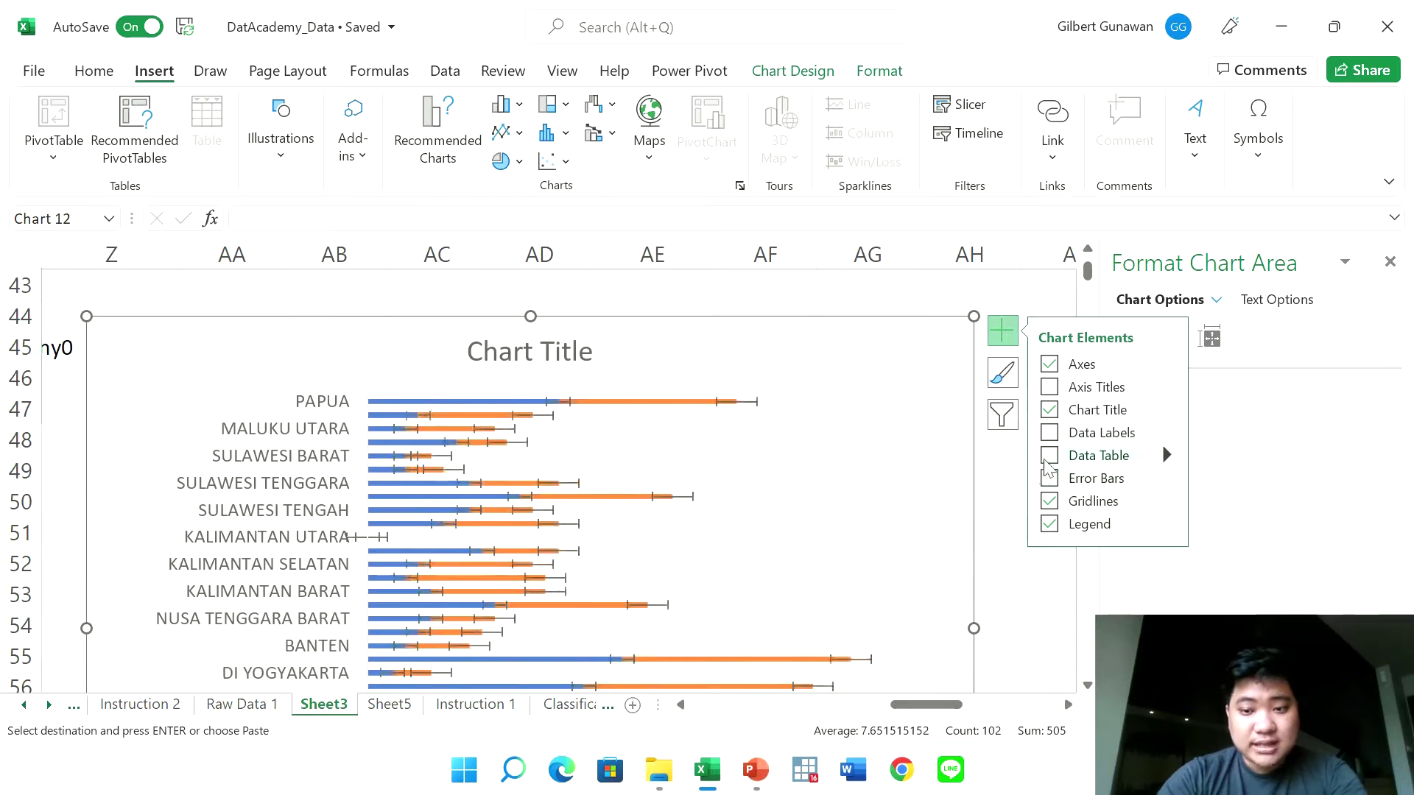
left_click(1049, 456)
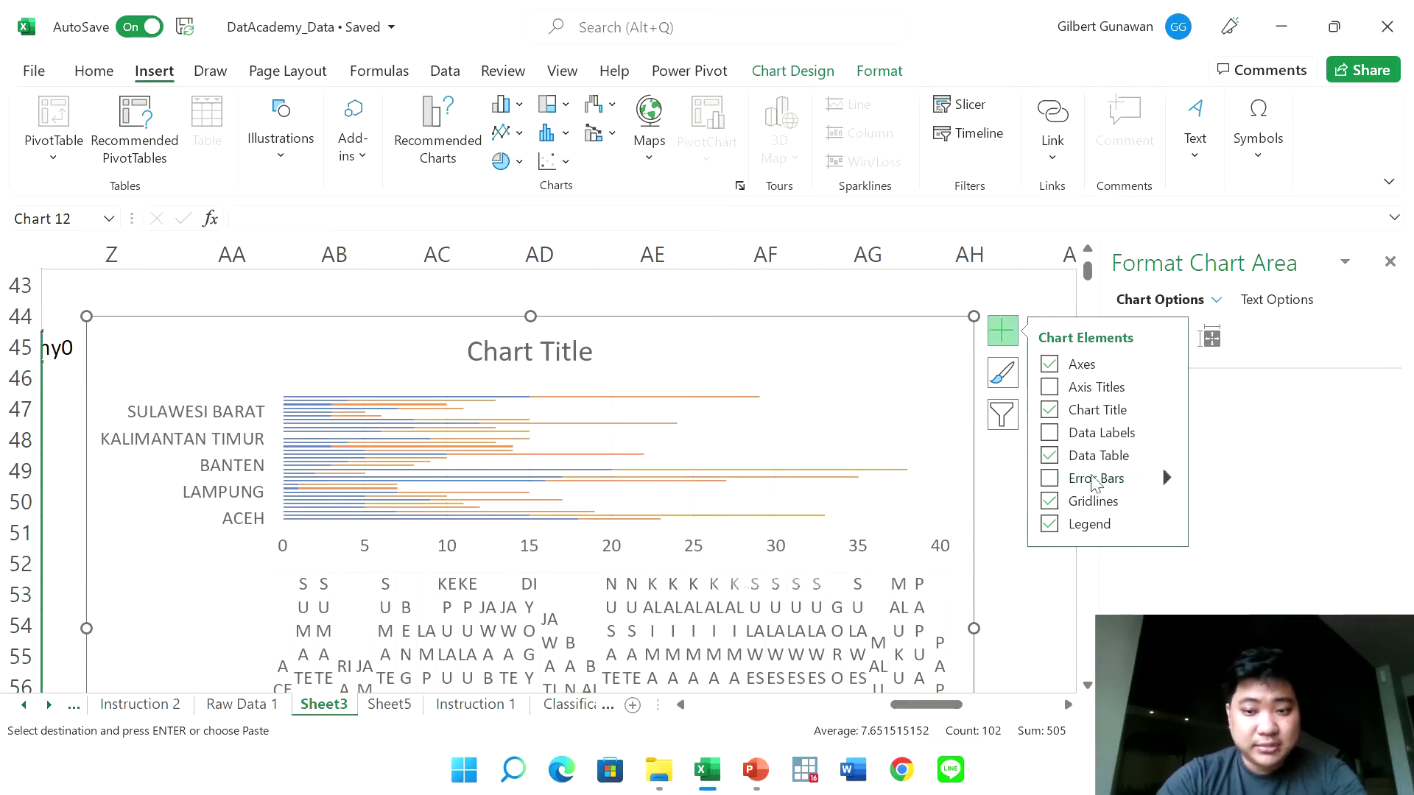
left_click(1050, 456)
left_click(1051, 479)
left_click(1058, 478)
left_click(1053, 504)
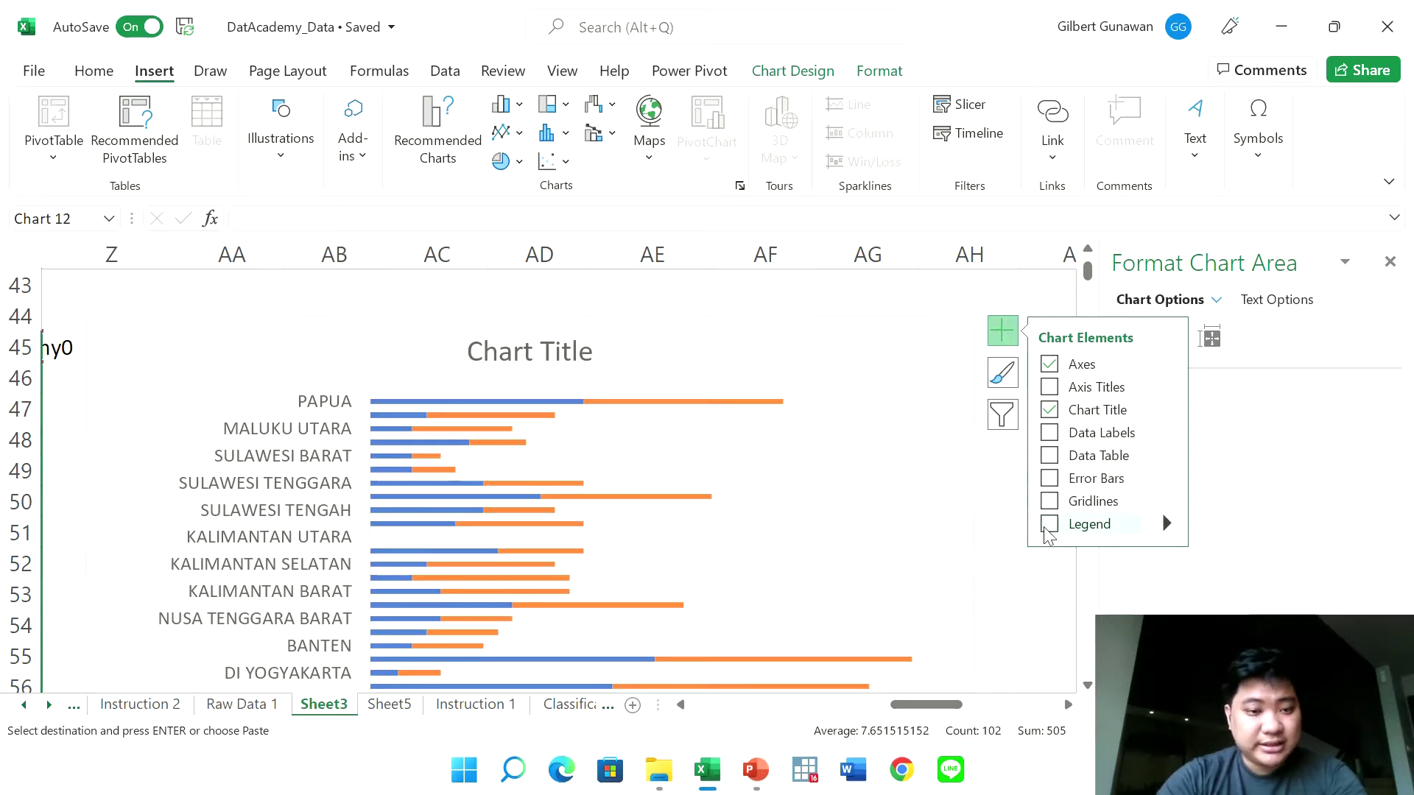
double_click(1049, 525)
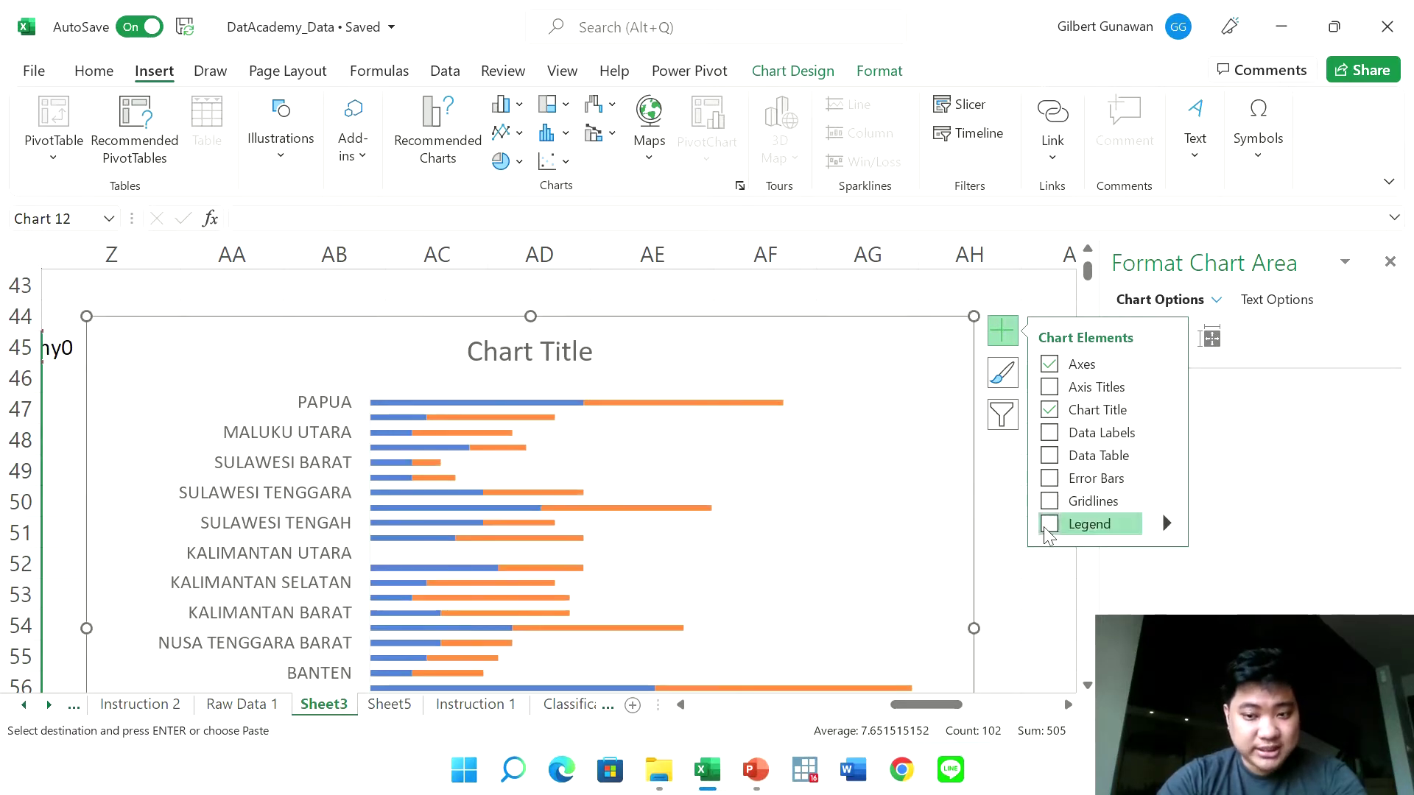
left_click(1010, 628)
scroll(1013, 628, "down", 1)
scroll(1013, 628, "down", 1, "ctrl")
scroll(1013, 628, "down", 1, "ctrl")
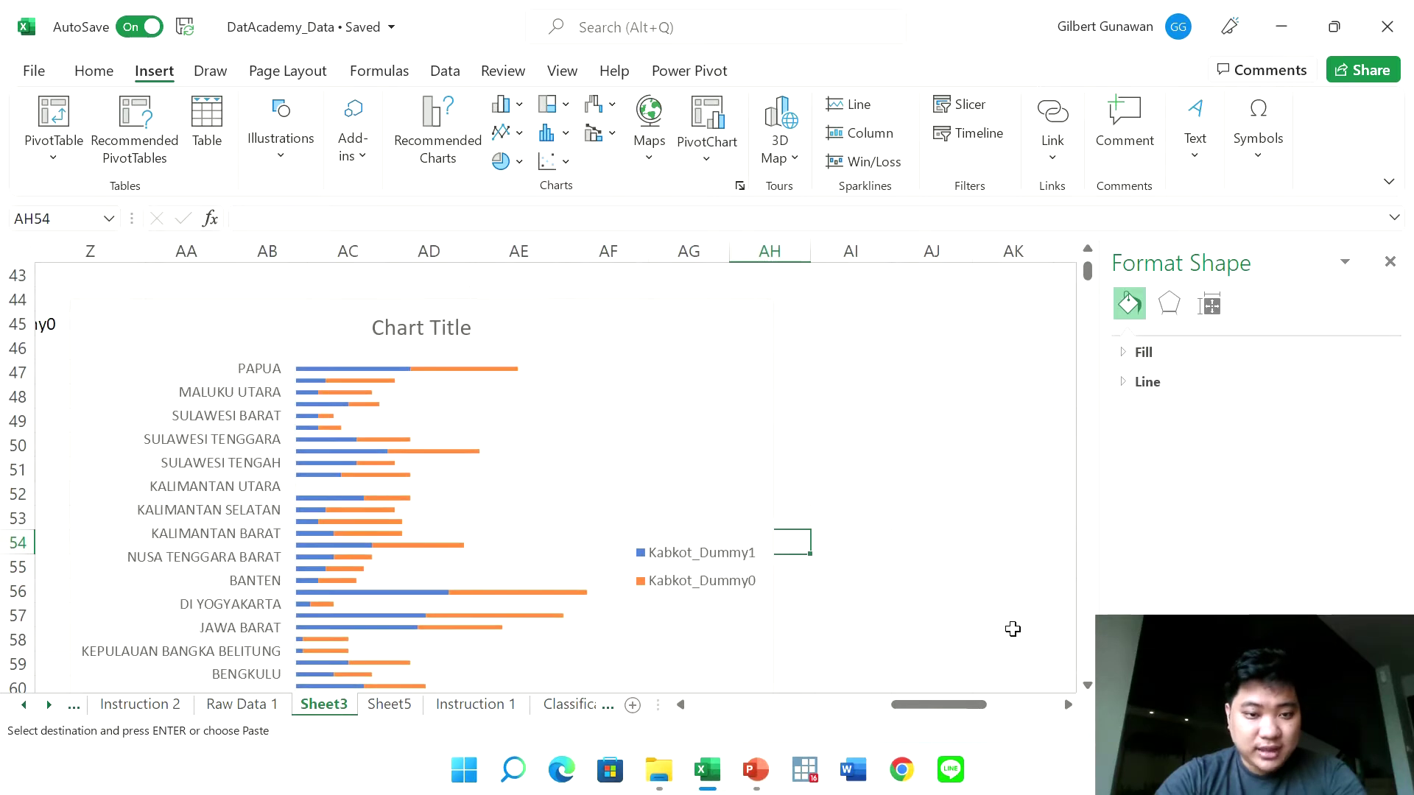
left_click(677, 426)
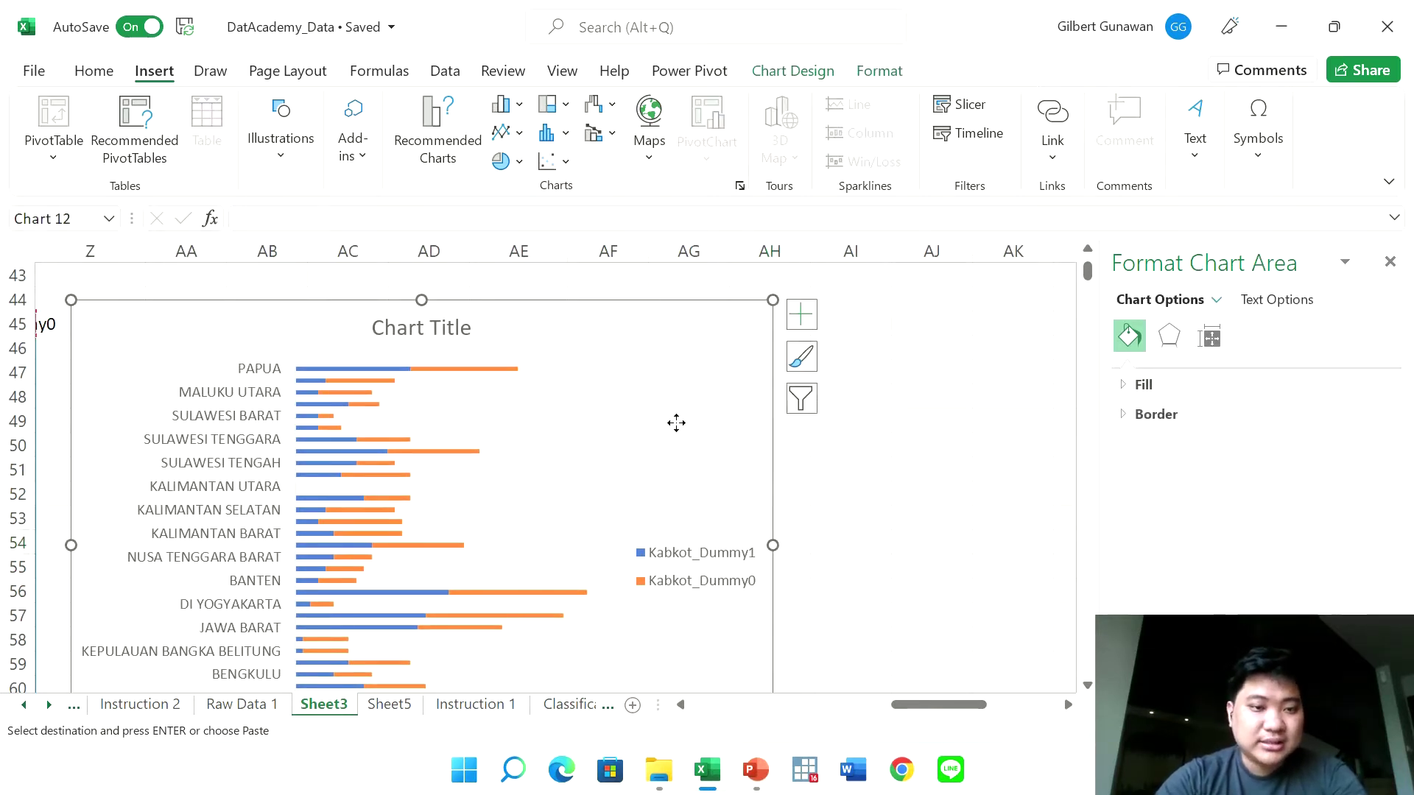
left_click(507, 109)
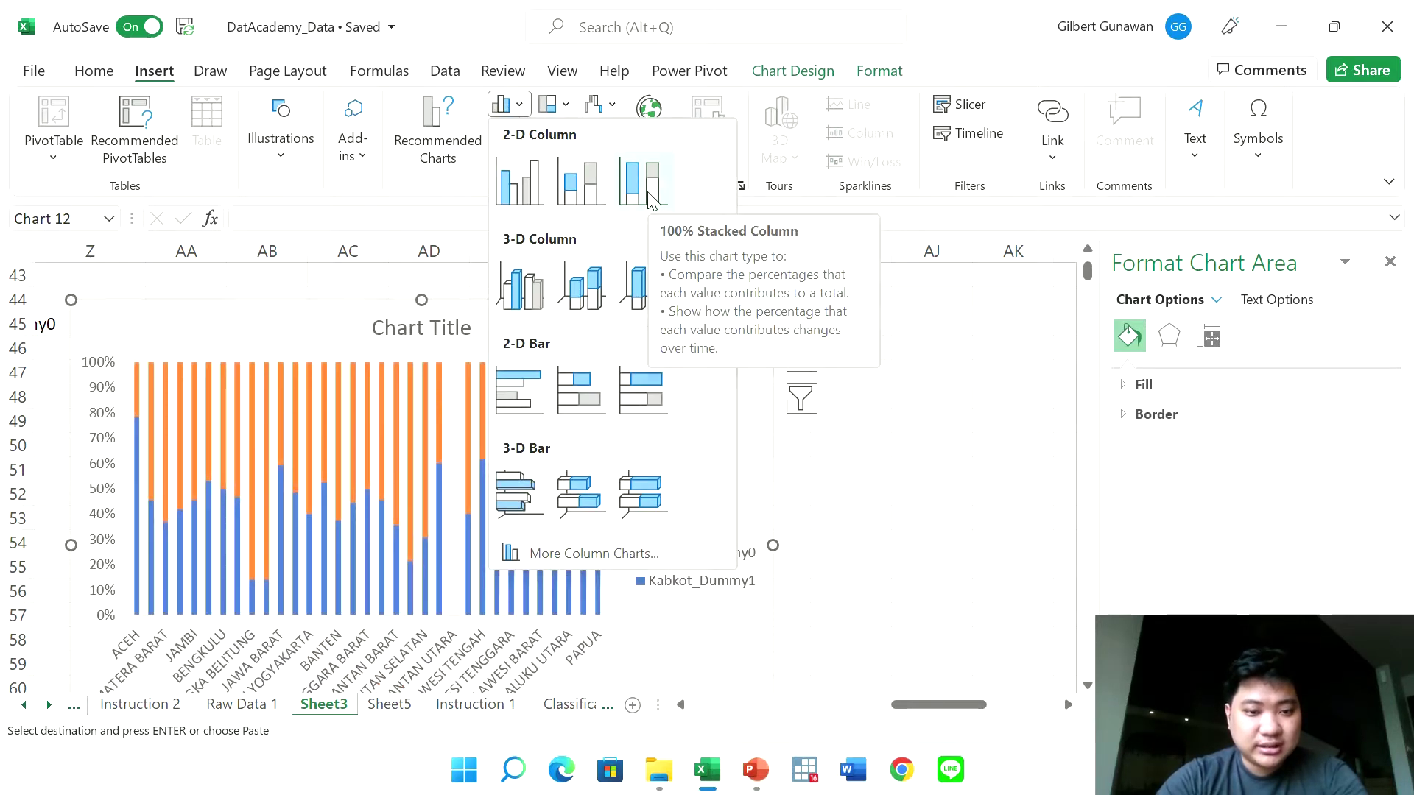
left_click(638, 401)
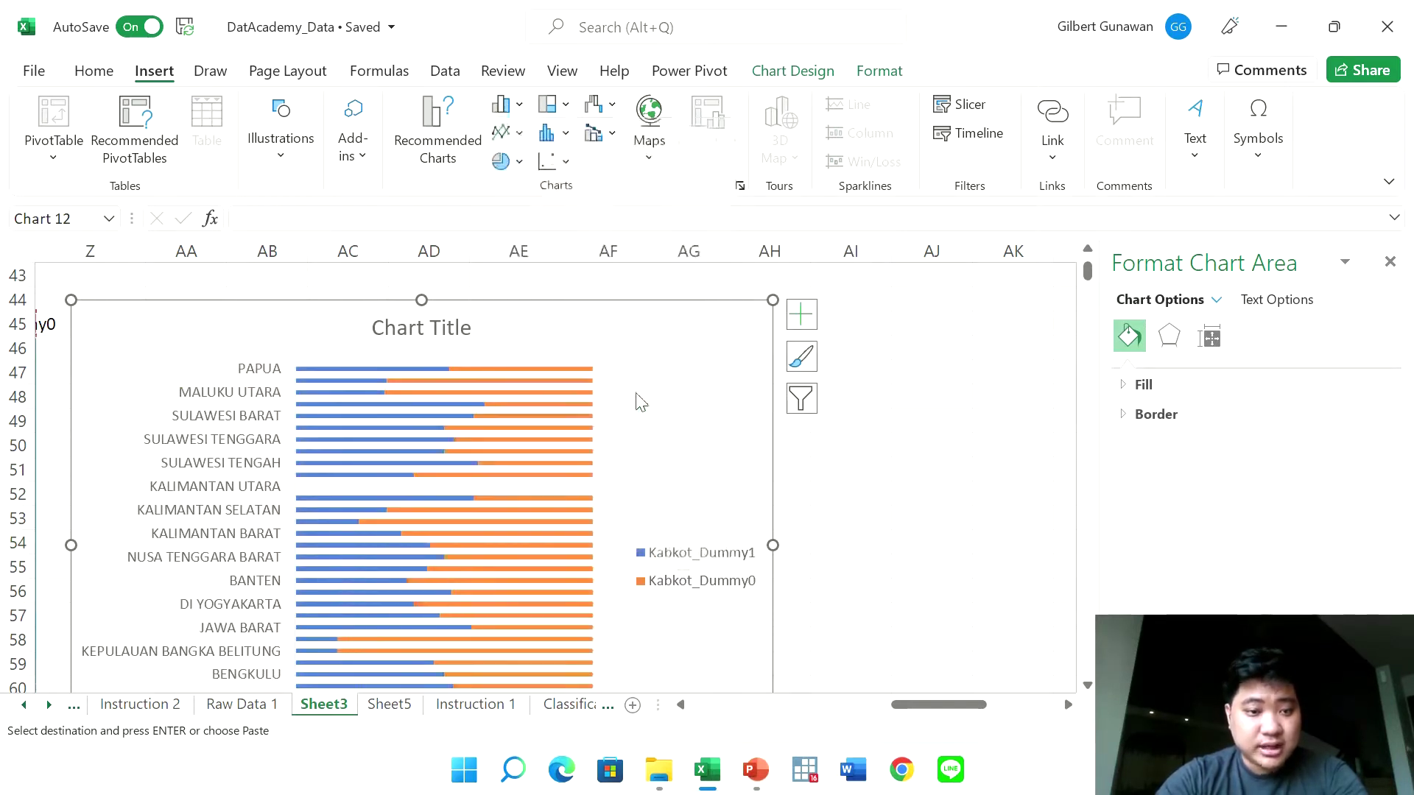
left_click(846, 552)
scroll(847, 552, "down", 2, "ctrl")
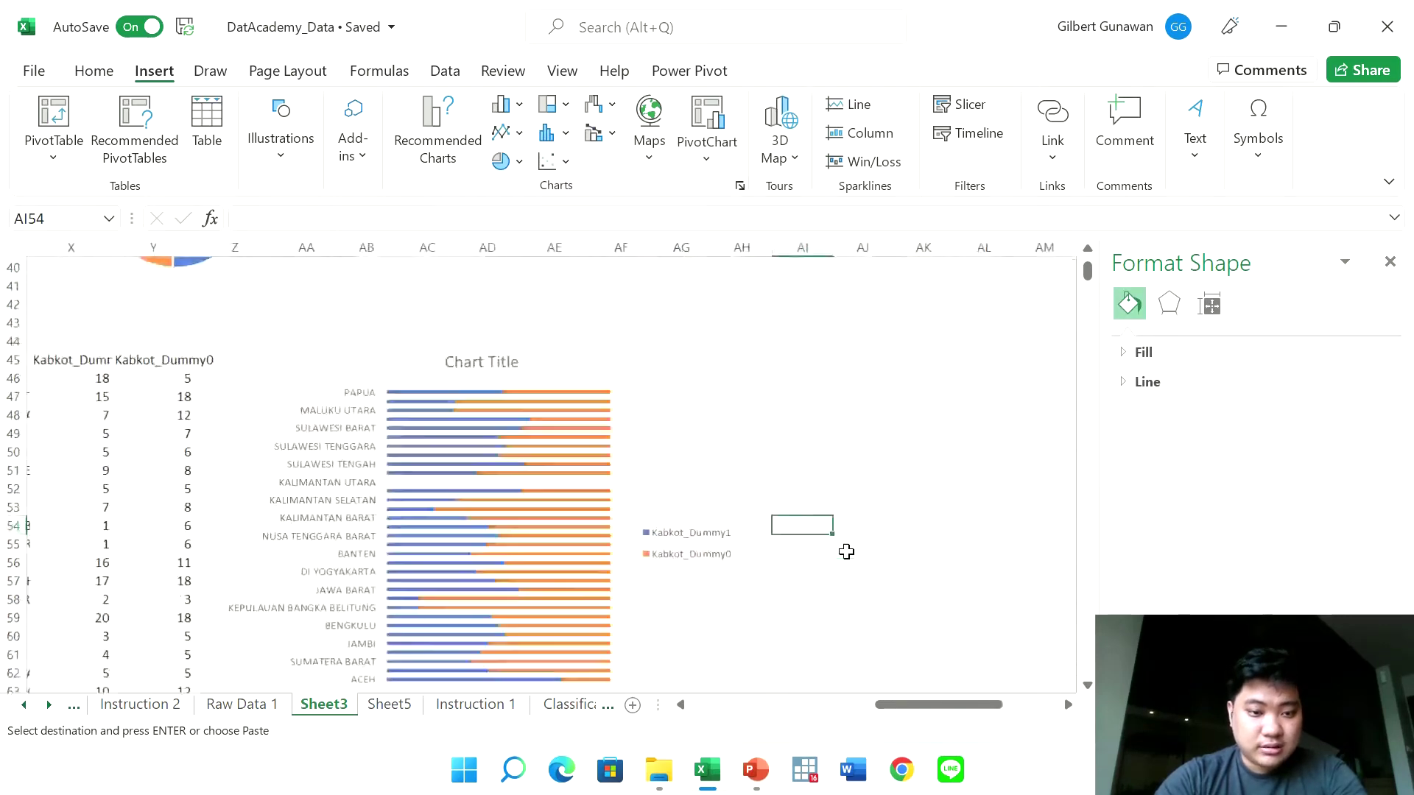
scroll(586, 545, "left", 2)
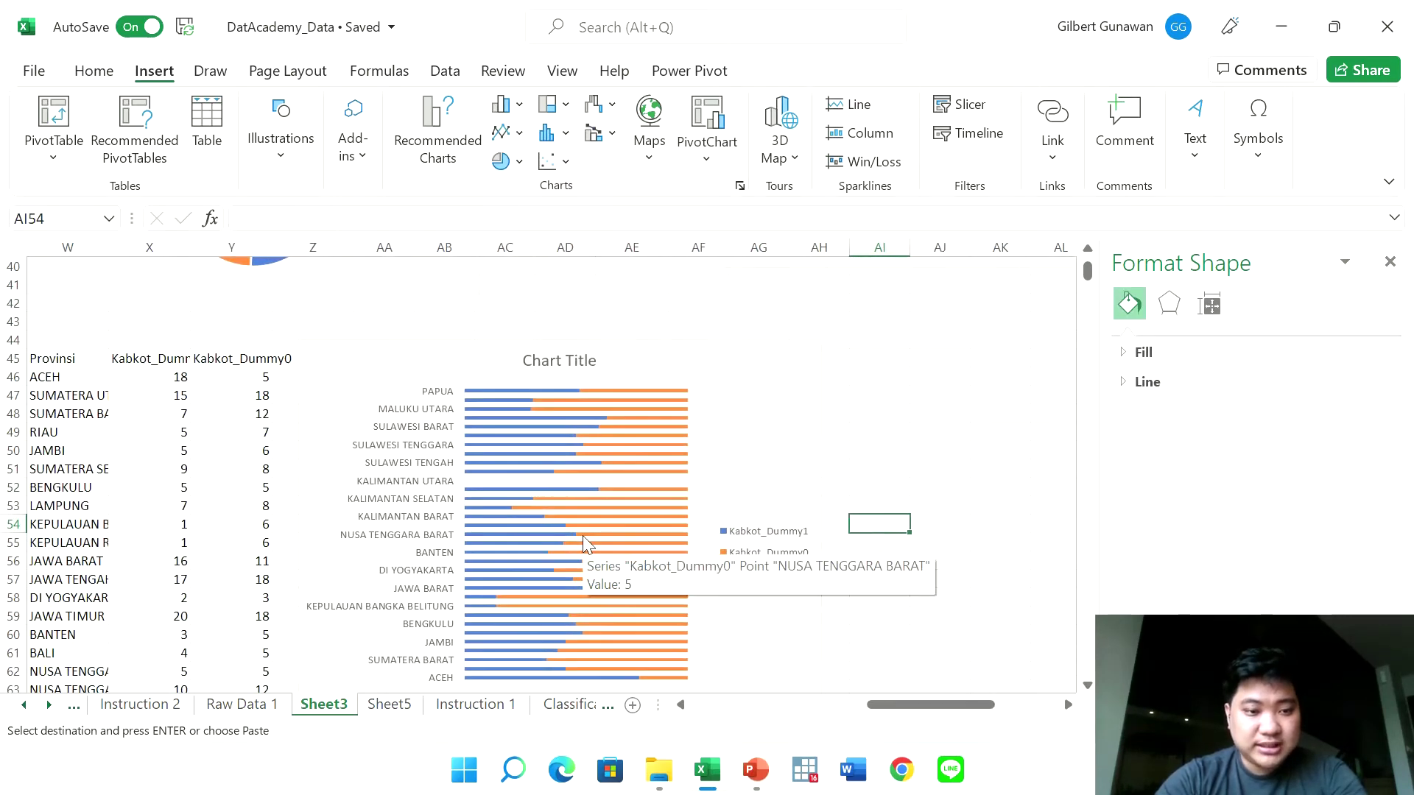
scroll(586, 545, "down", 3, "ctrl")
left_click(632, 667)
scroll(633, 665, "left", 5)
key("alt+Tab")
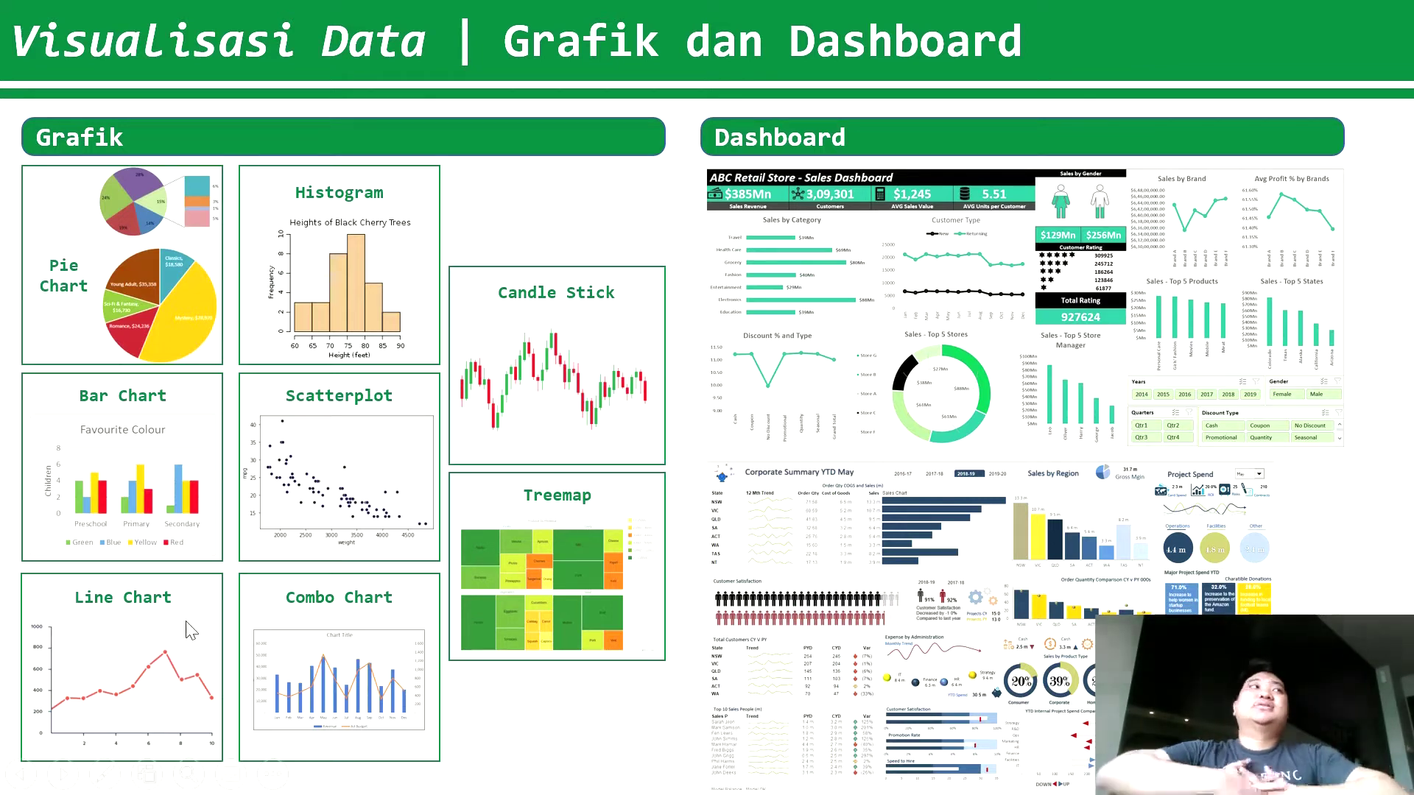
key("alt+Tab")
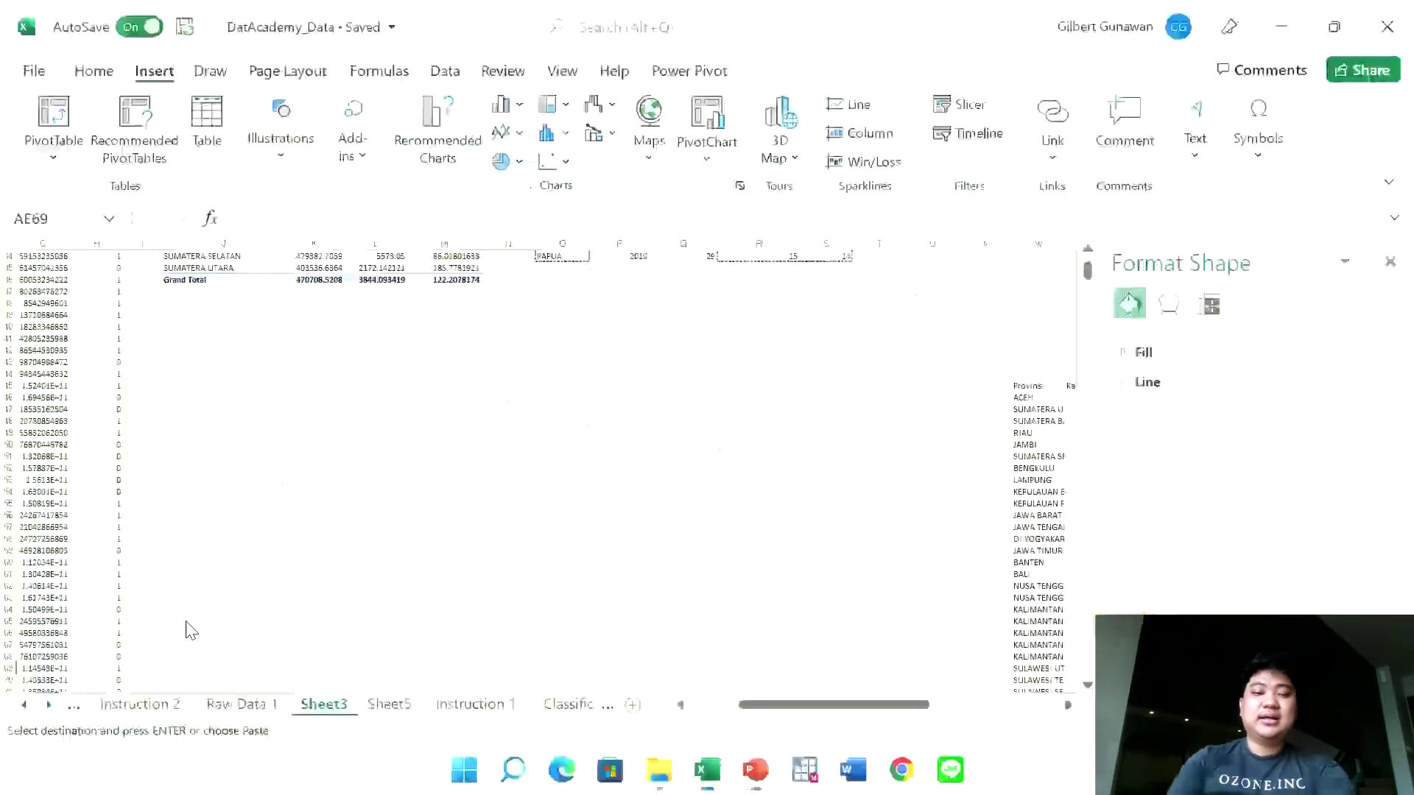
left_click(443, 478)
Copy the 2013 province averages pivot table J1:M36
scroll(443, 476, "up", 5)
scroll(443, 475, "up", 5)
scroll(444, 475, "up", 1)
scroll(443, 475, "left", 3)
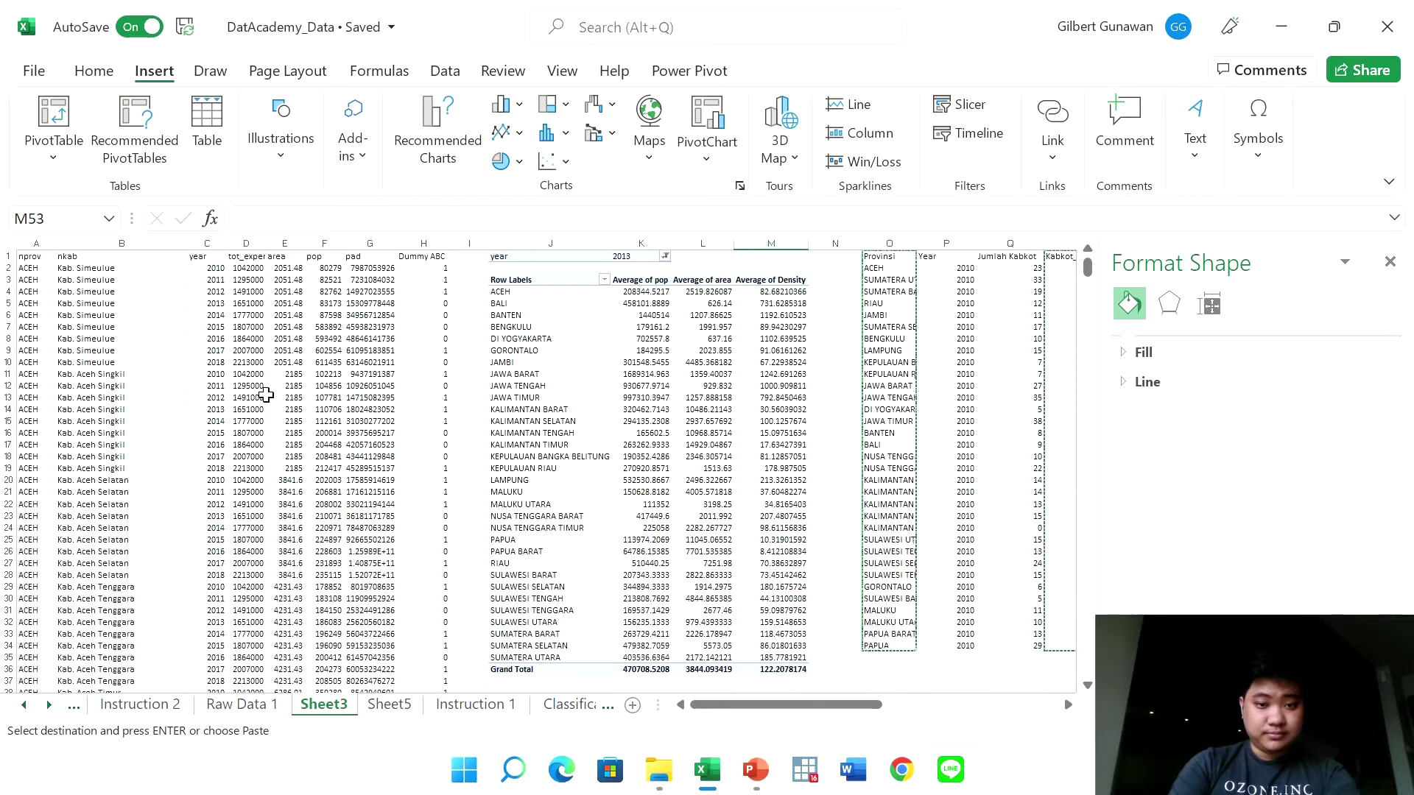
left_click_drag(571, 292, 626, 657)
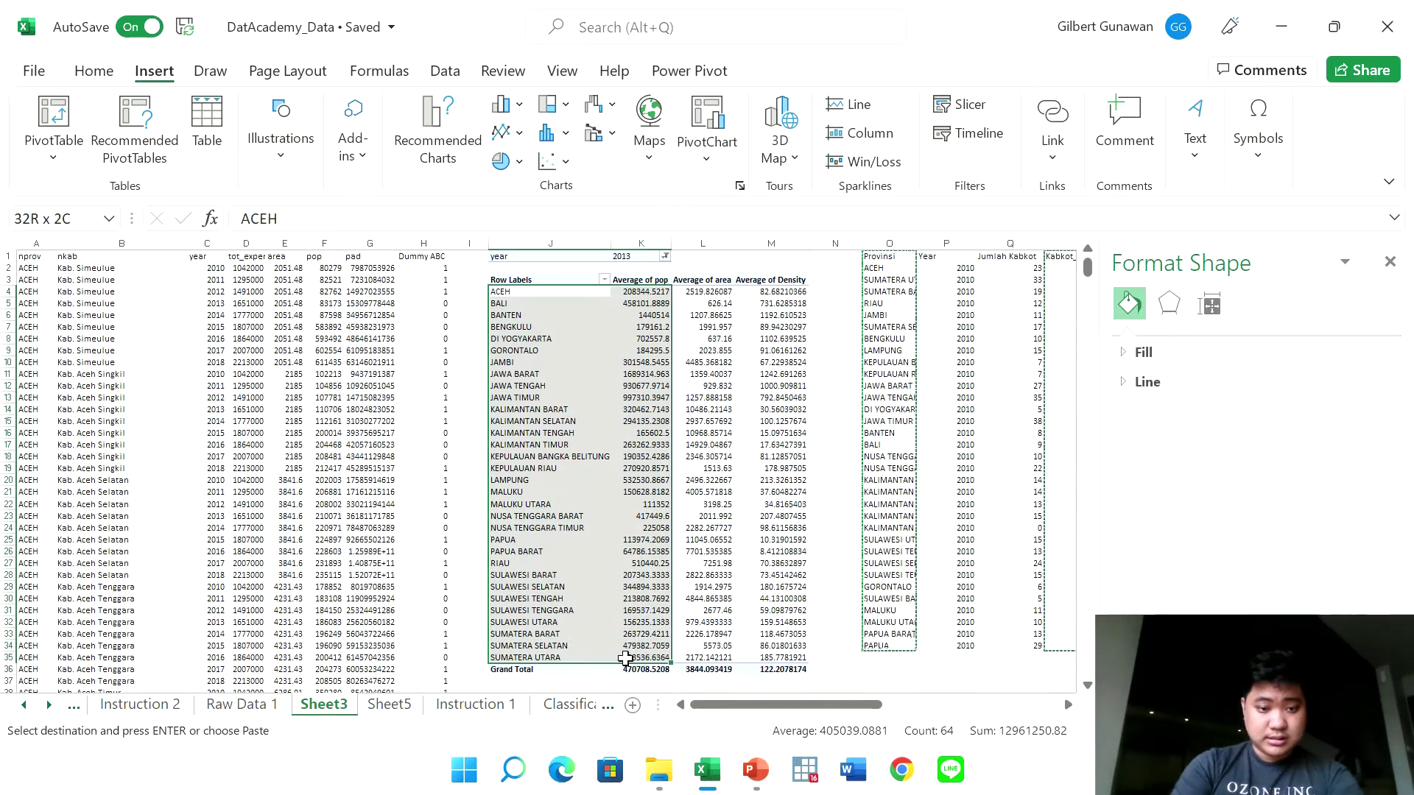
key("ctrl+c")
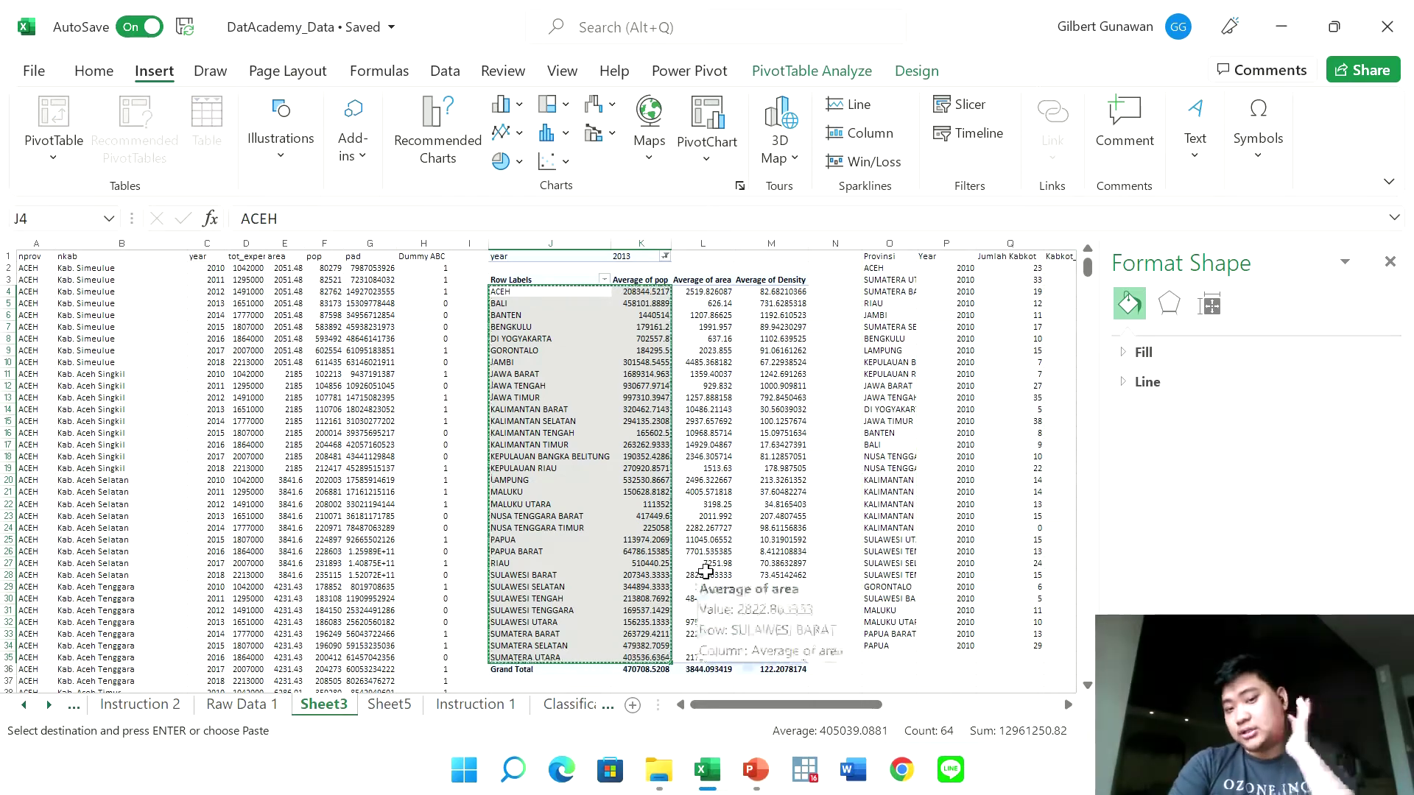
left_click(706, 572)
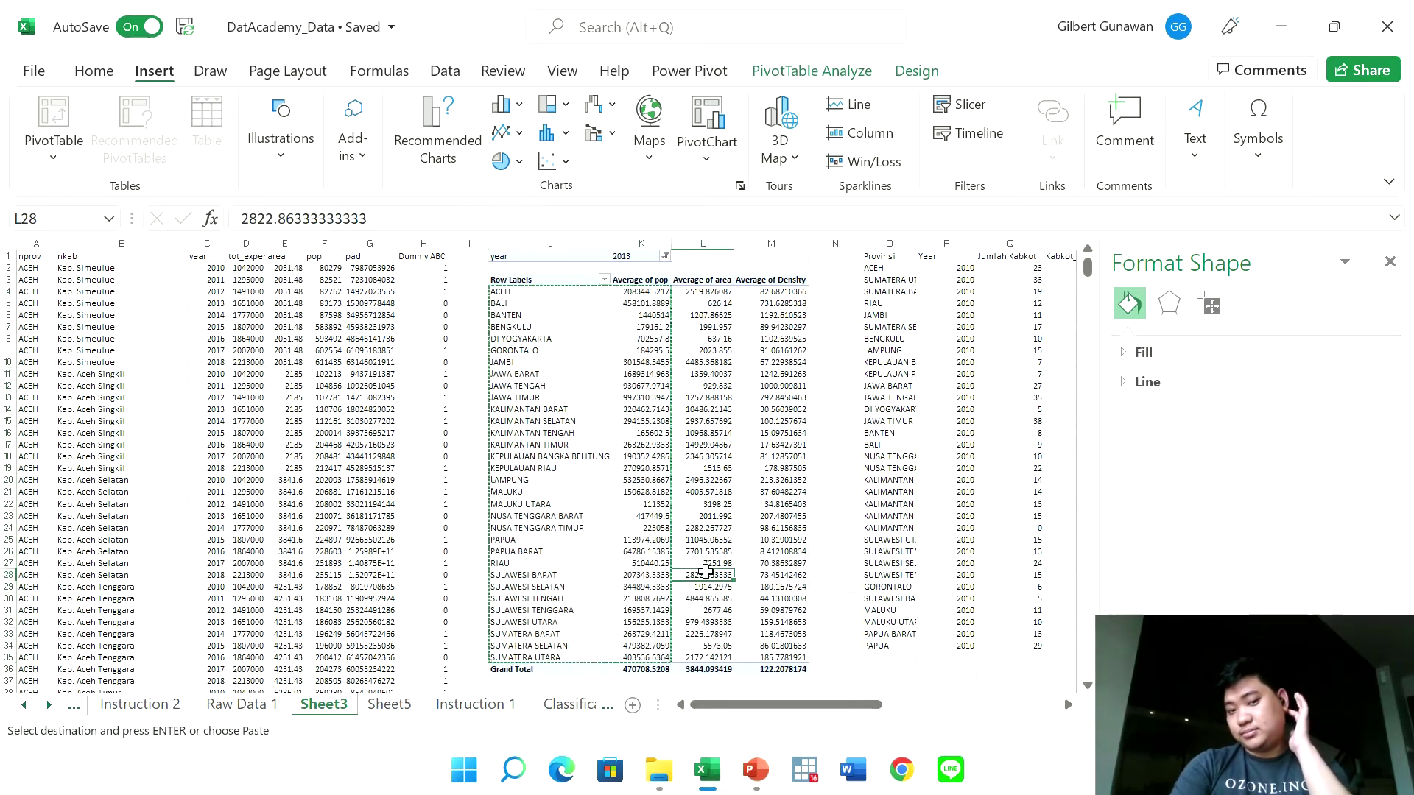
scroll(706, 574, "down", 6)
scroll(705, 578, "up", 3)
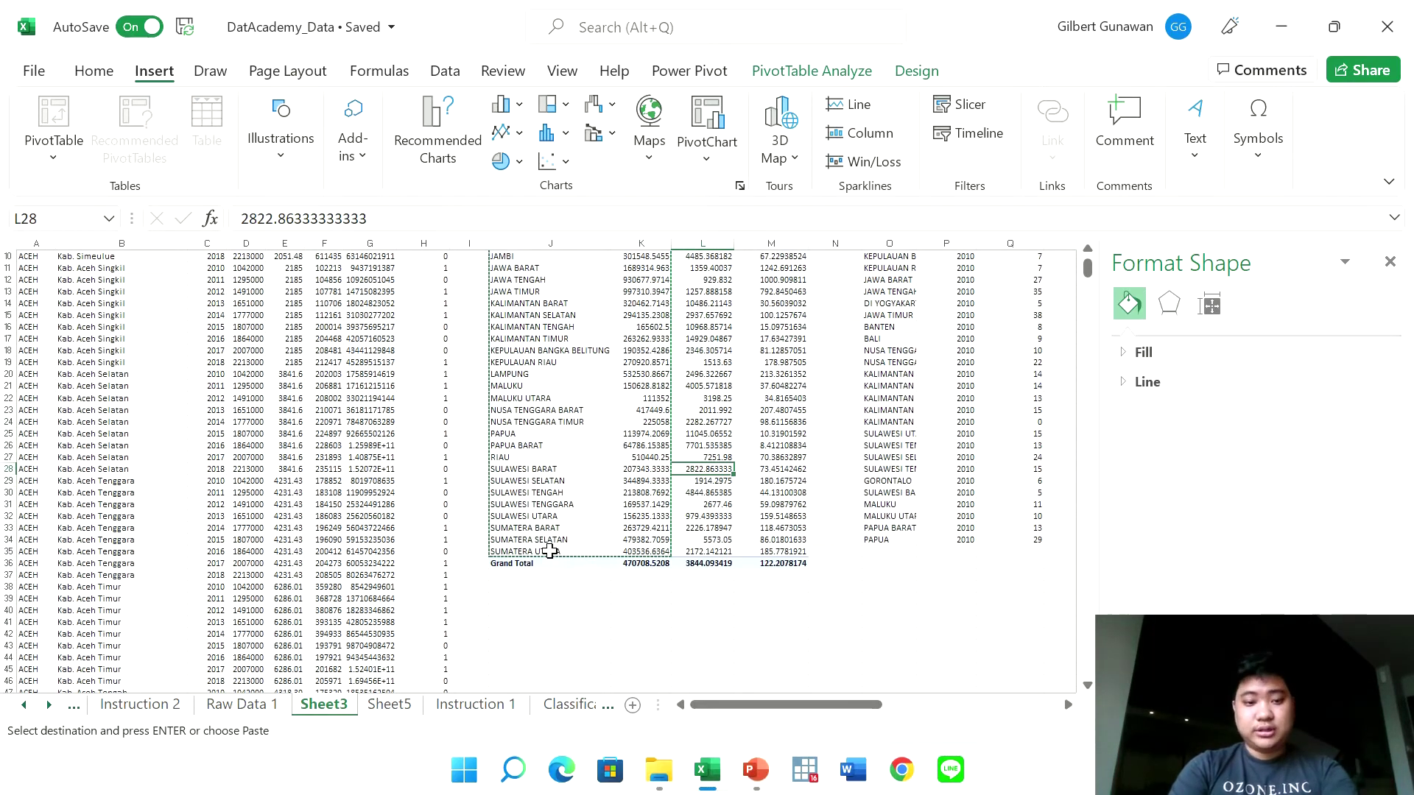
left_click_drag(552, 562, 772, 198)
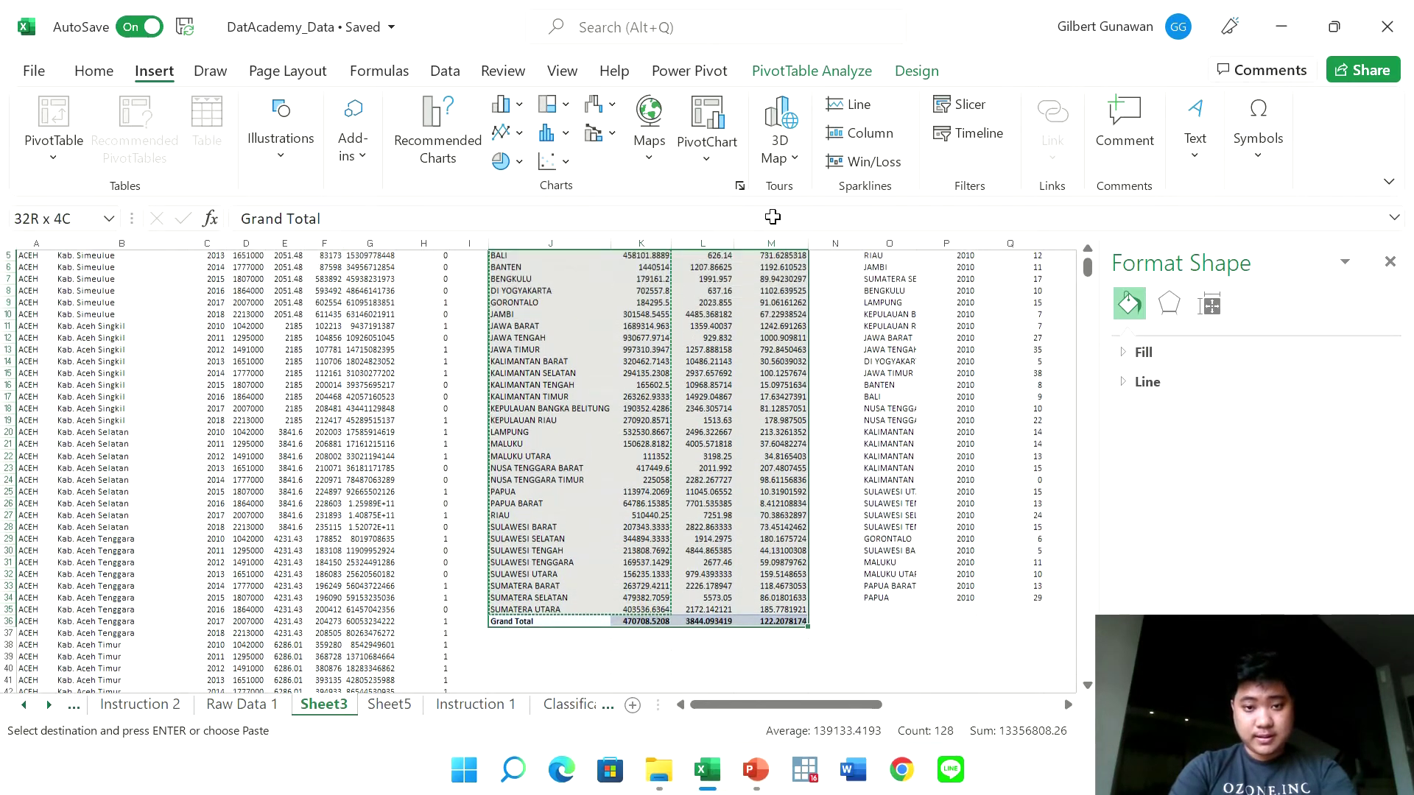
left_click_drag(772, 198, 747, 255)
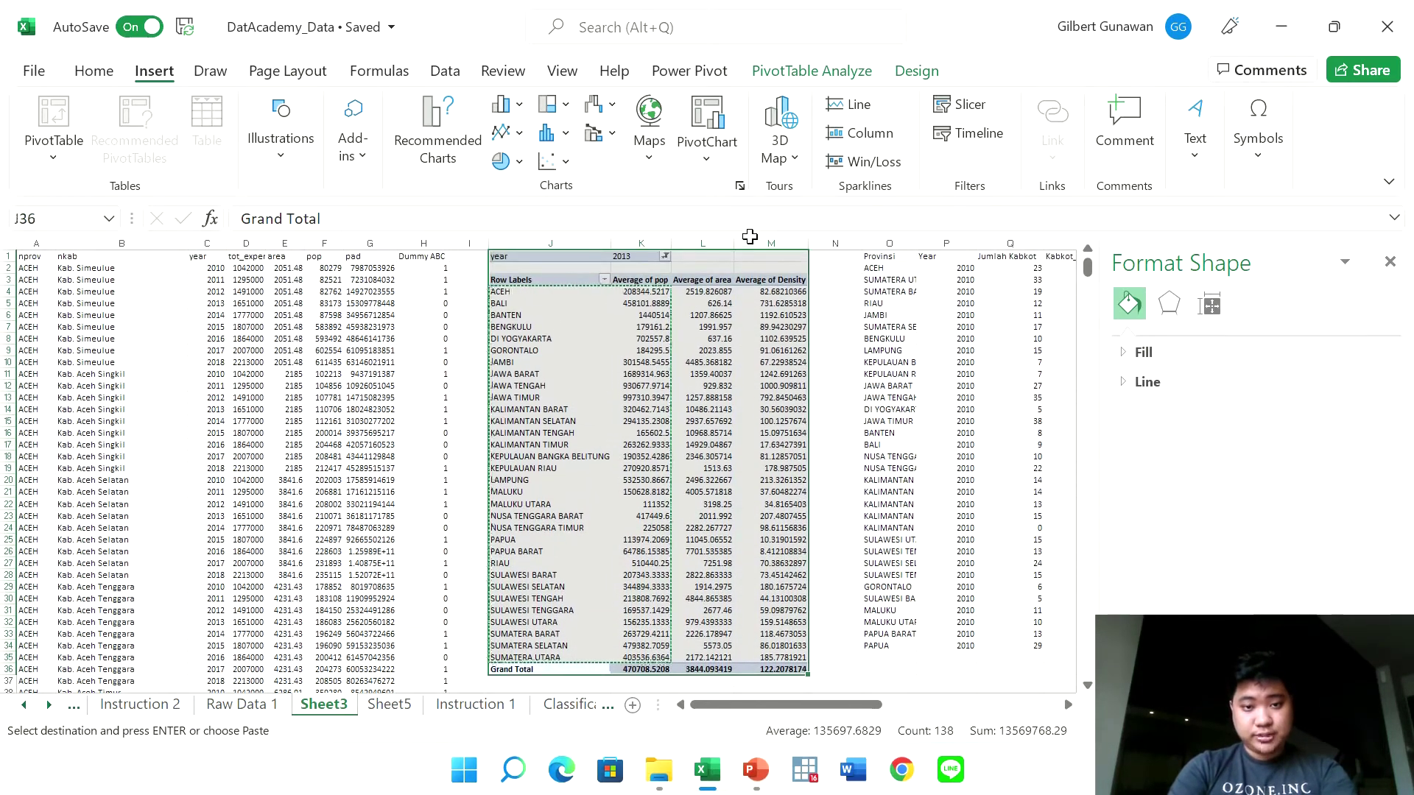
Paste a duplicate of the pivot table at cell J42
scroll(670, 511, "down", 7)
left_click(586, 489)
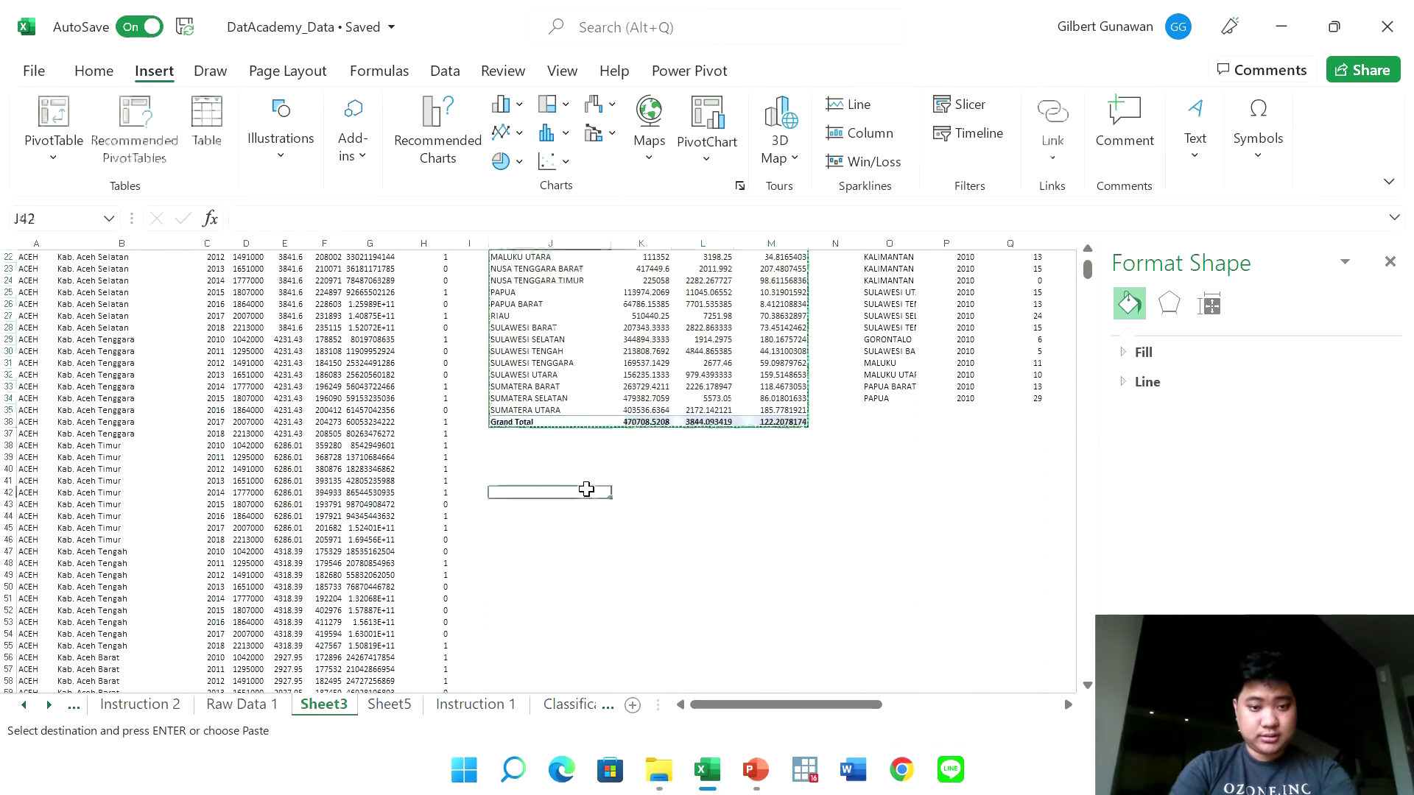
key("ctrl+v")
scroll(645, 503, "down", 4)
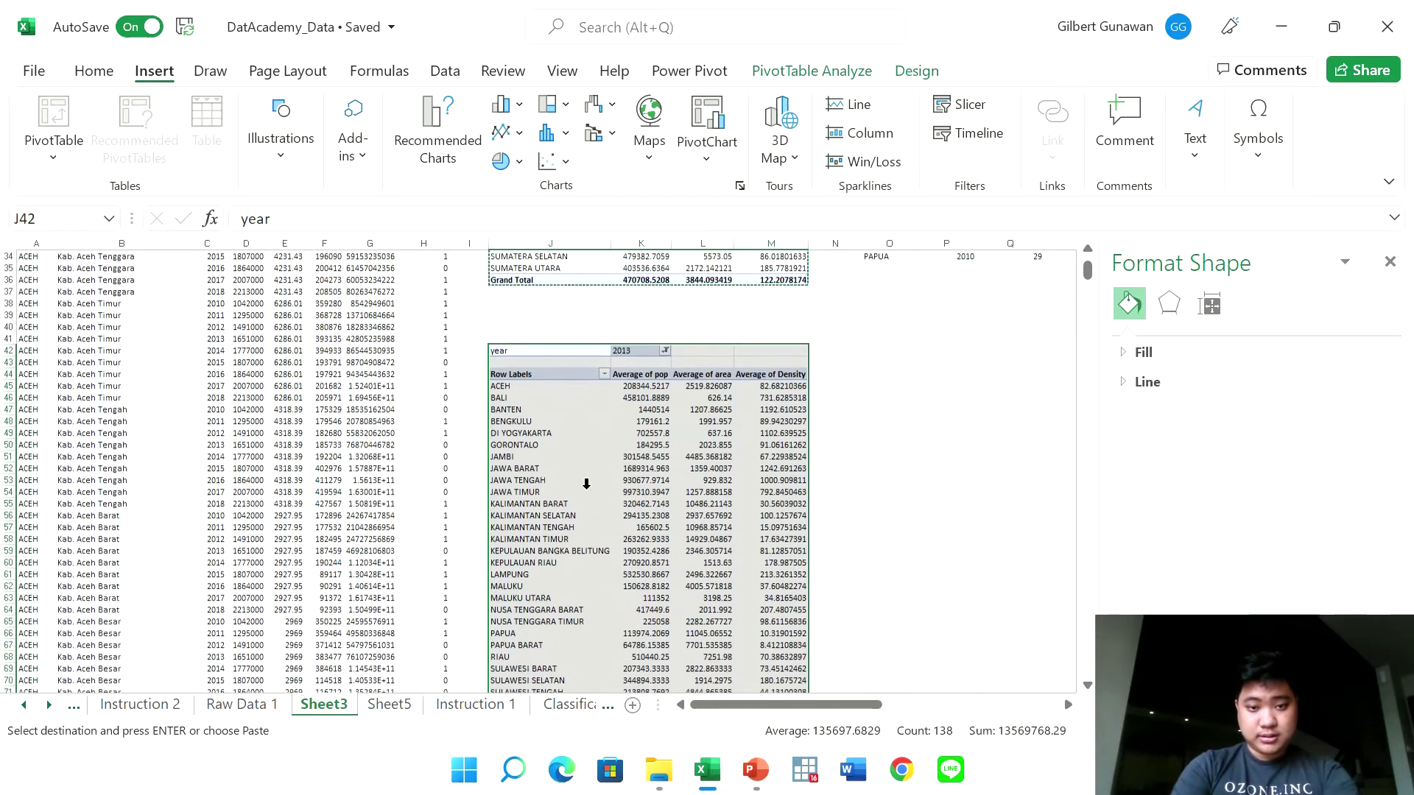
left_click(644, 503)
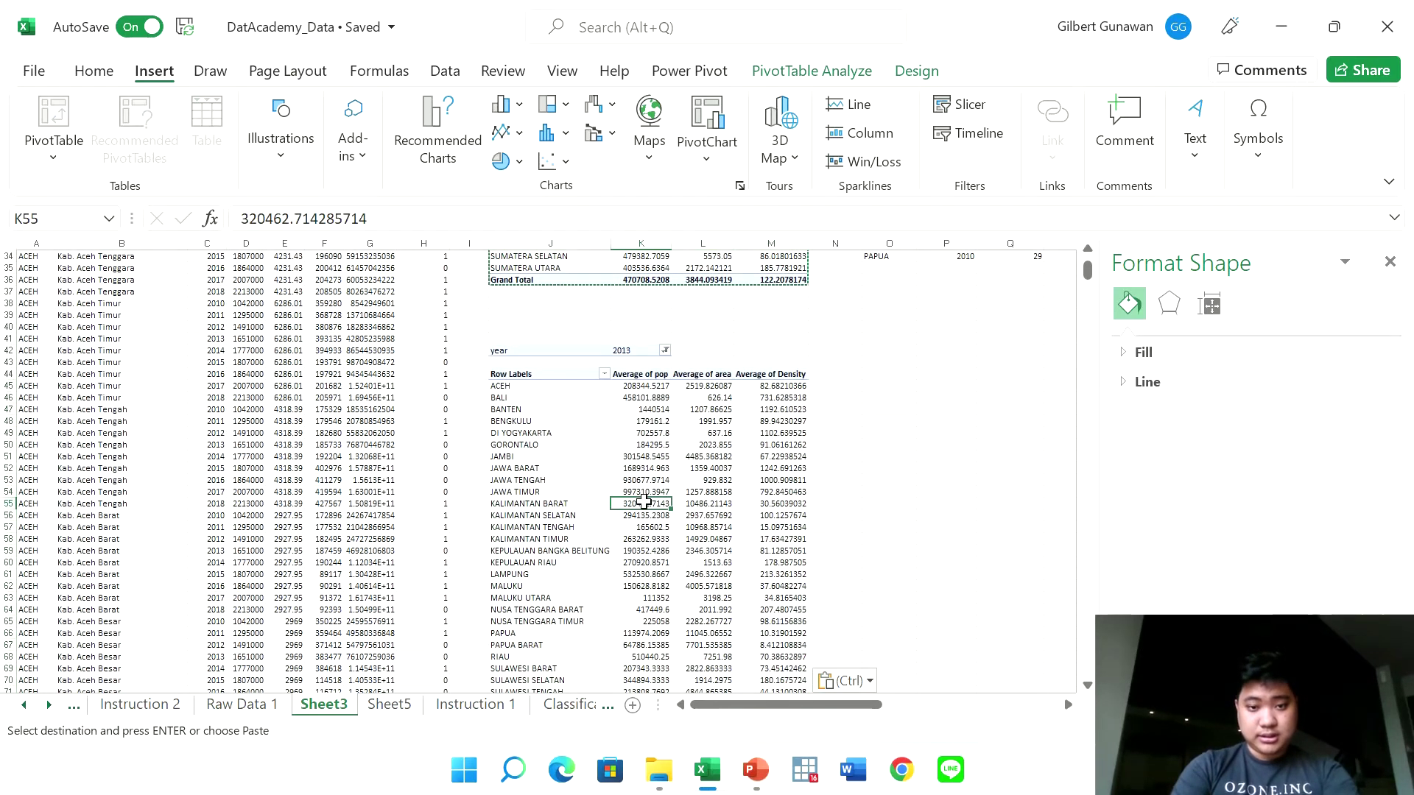
left_click(851, 75)
left_click(1270, 105)
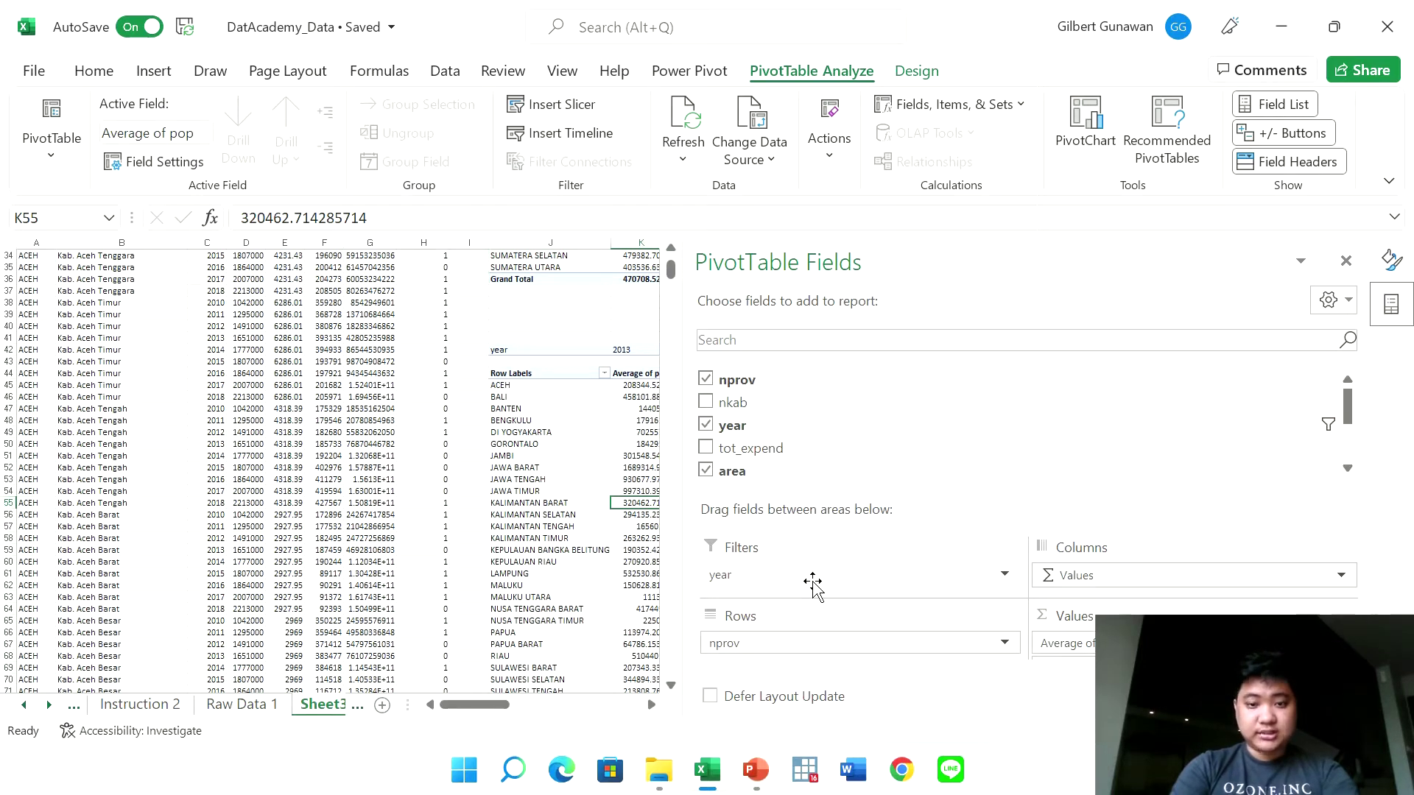
Move year into Rows and nprov into Filters in the copied pivot table
left_click_drag(813, 583, 825, 640)
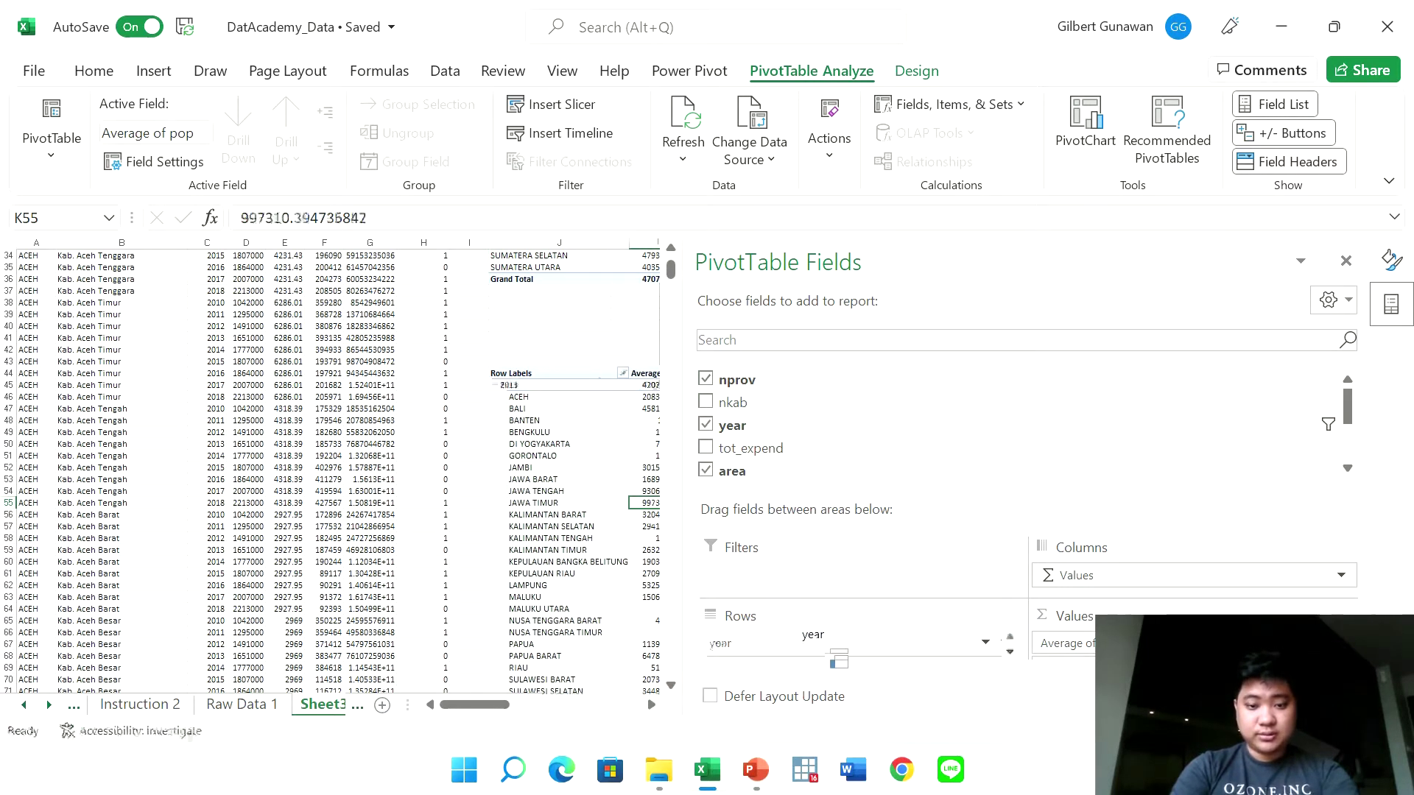
left_click(1010, 652)
left_click_drag(896, 649, 955, 724)
left_click_drag(875, 648, 895, 605)
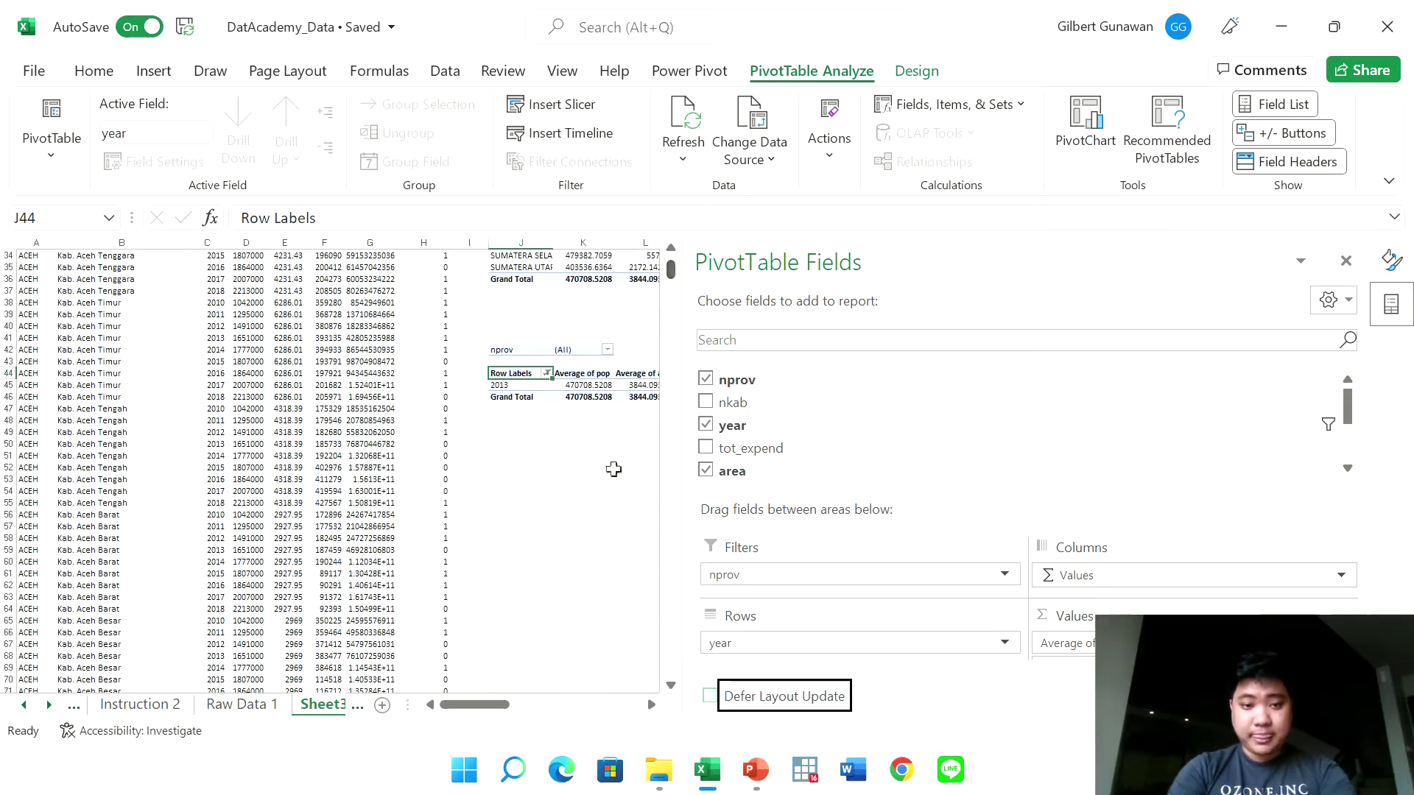
Show every year 2010–2018 in the Row Labels filter
left_click(583, 469)
left_click(546, 374)
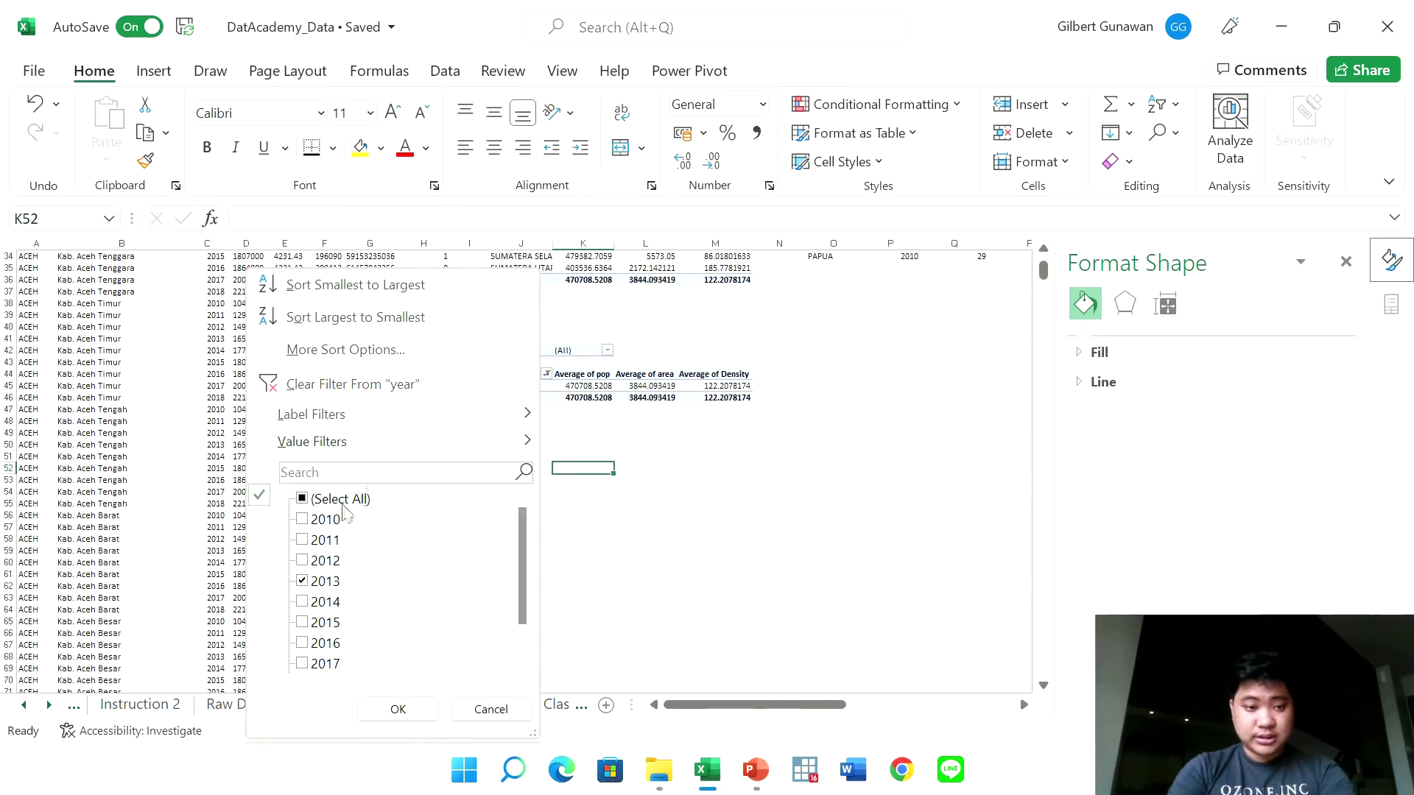
left_click(302, 500)
left_click(396, 708)
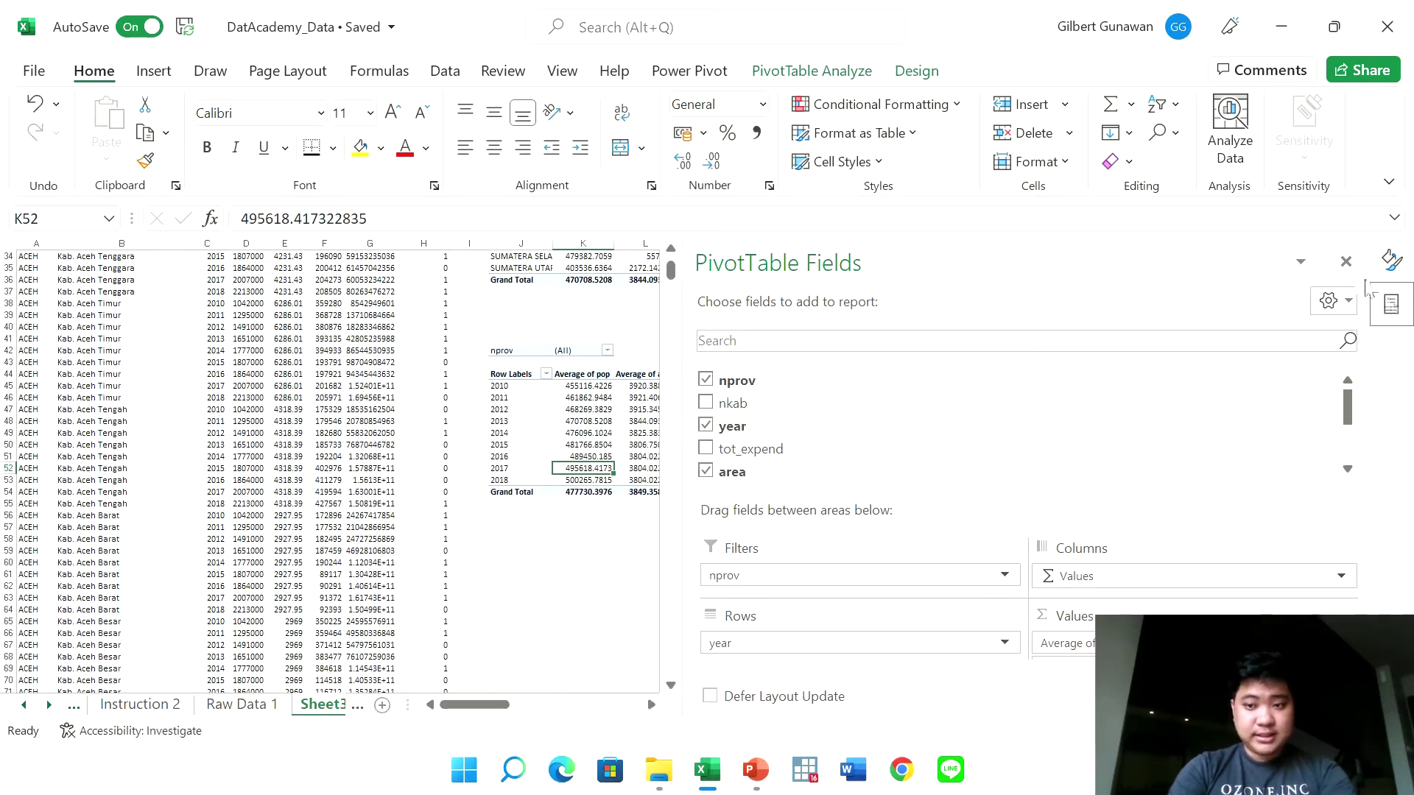
left_click(1392, 260)
Keep all provinces in the filter and copy the years with their population averages (J45:K53)
scroll(649, 438, "up", 2, "ctrl")
scroll(650, 433, "up", 3, "ctrl")
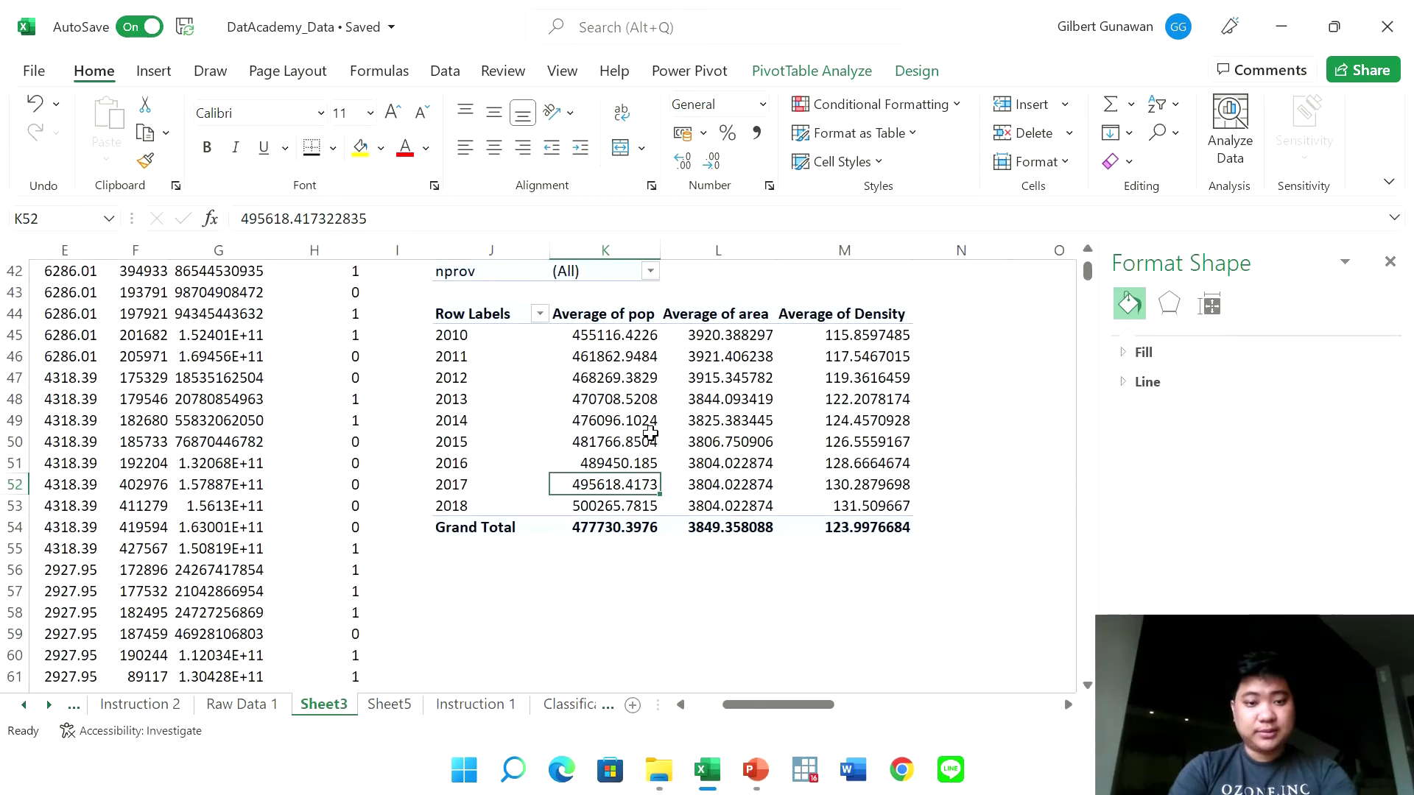
scroll(650, 433, "up", 1)
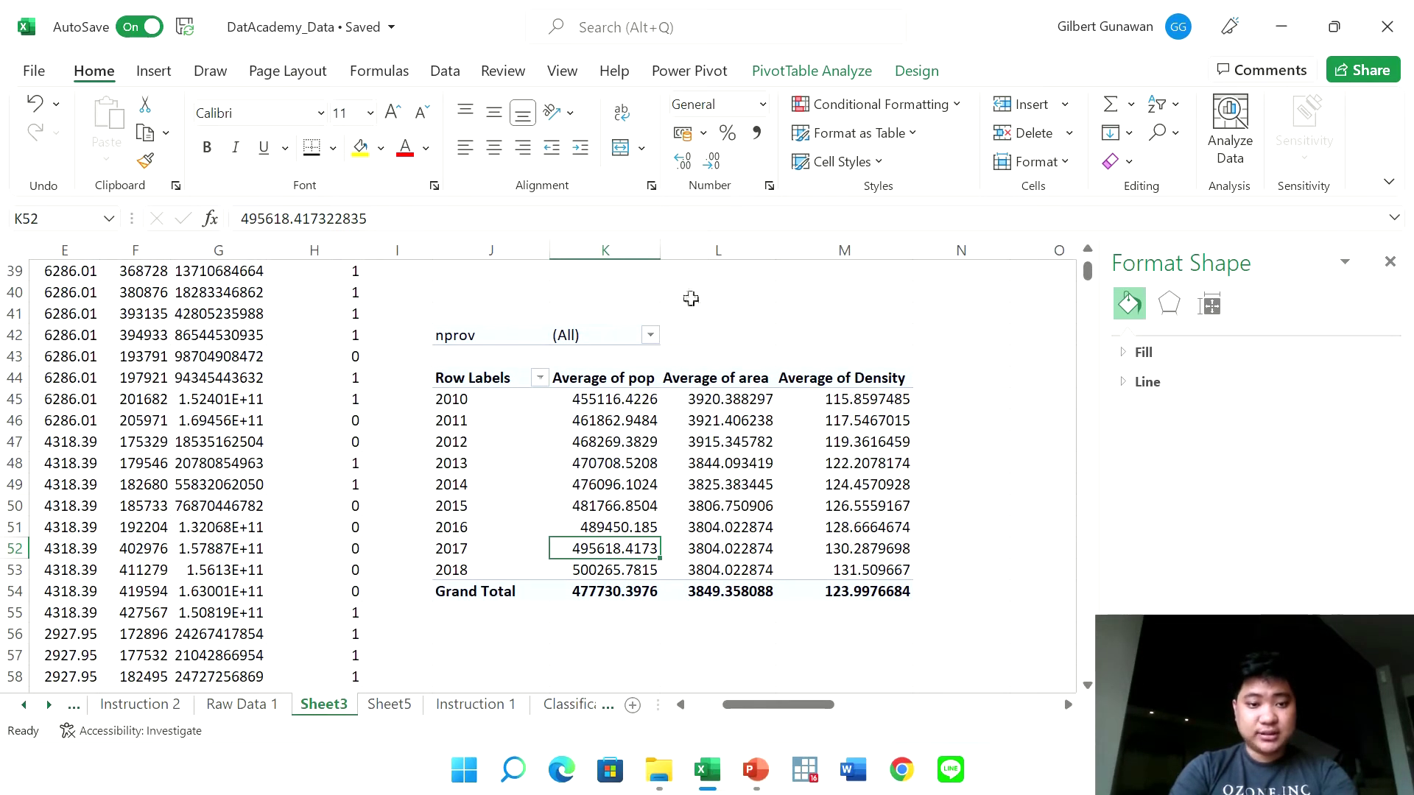
left_click(652, 336)
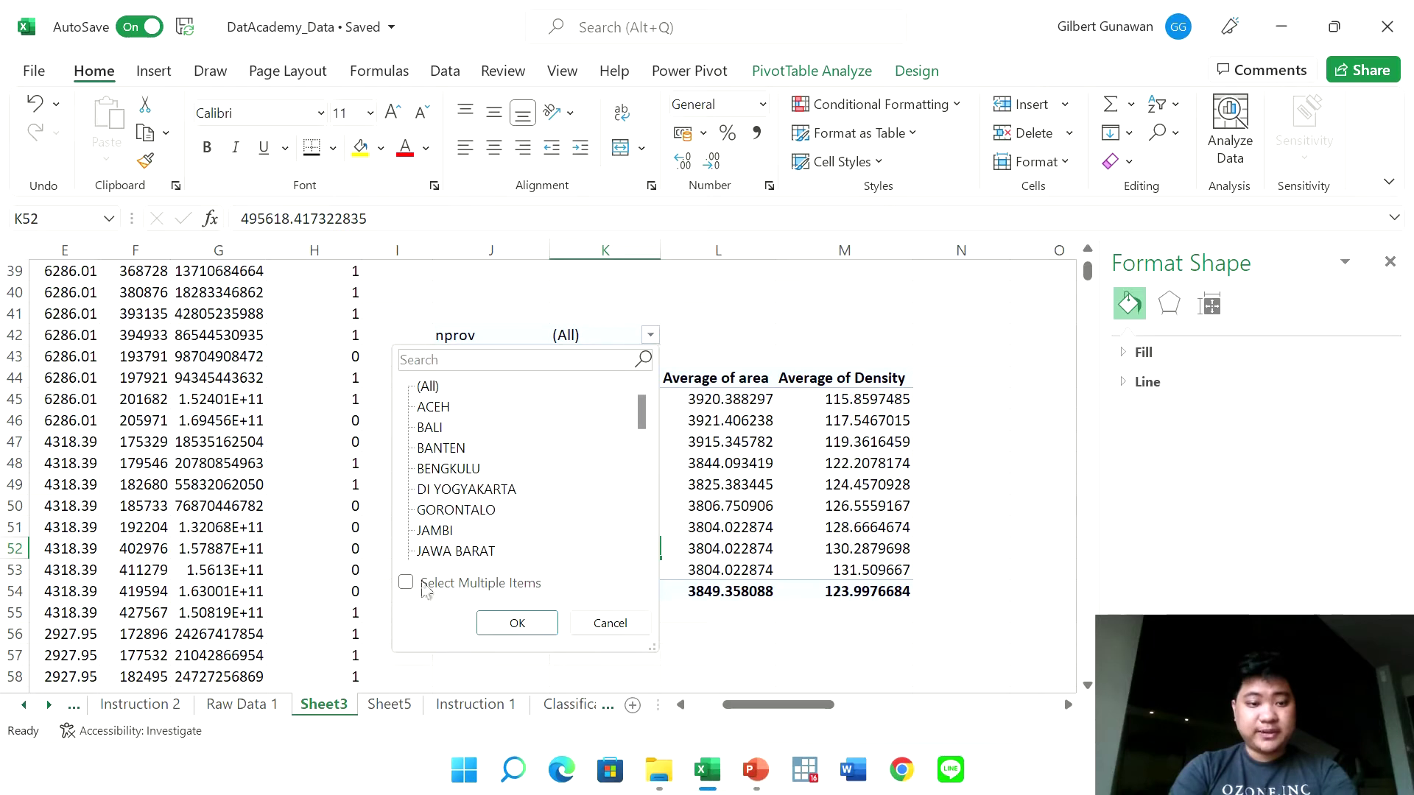
left_click(533, 632)
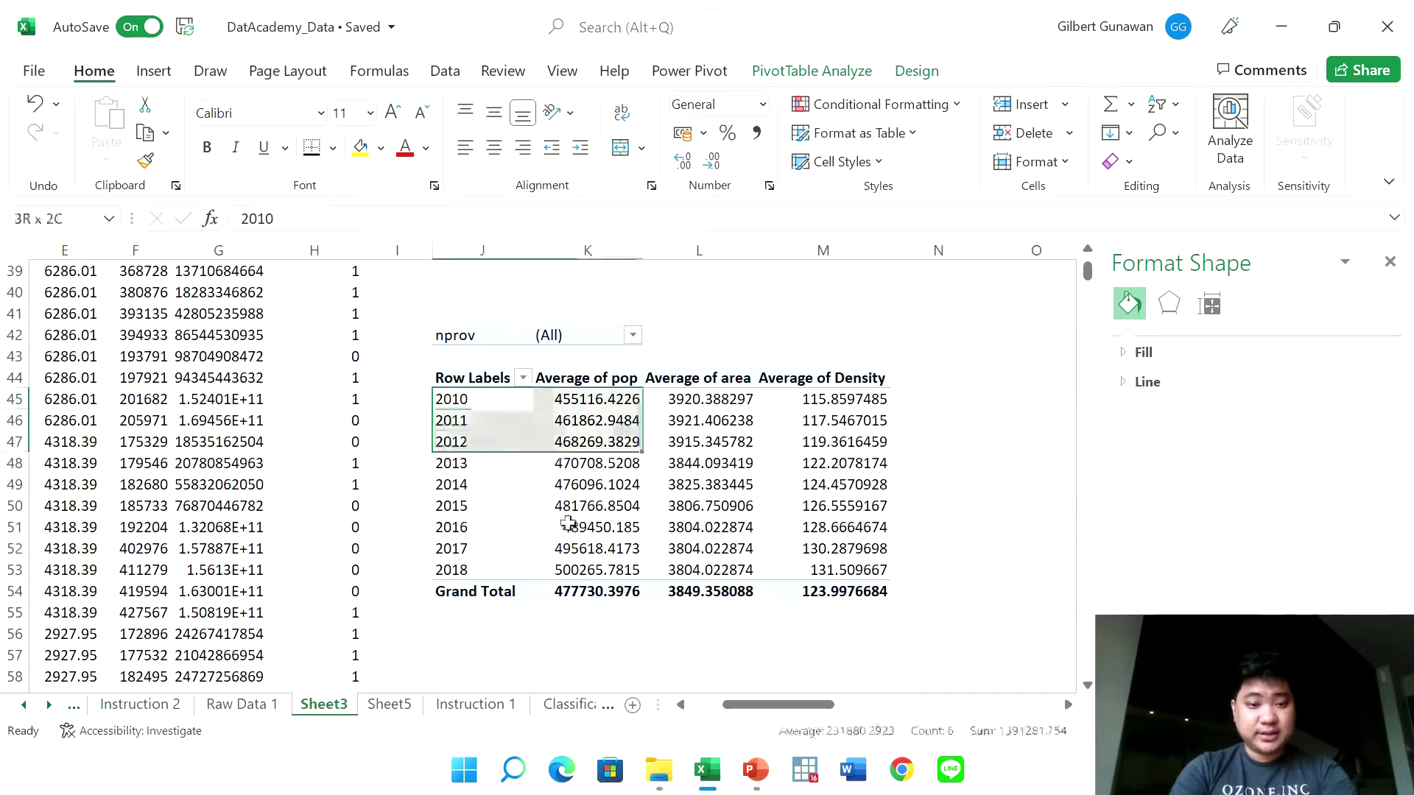
left_click_drag(523, 403, 573, 575)
key("ctrl+c")
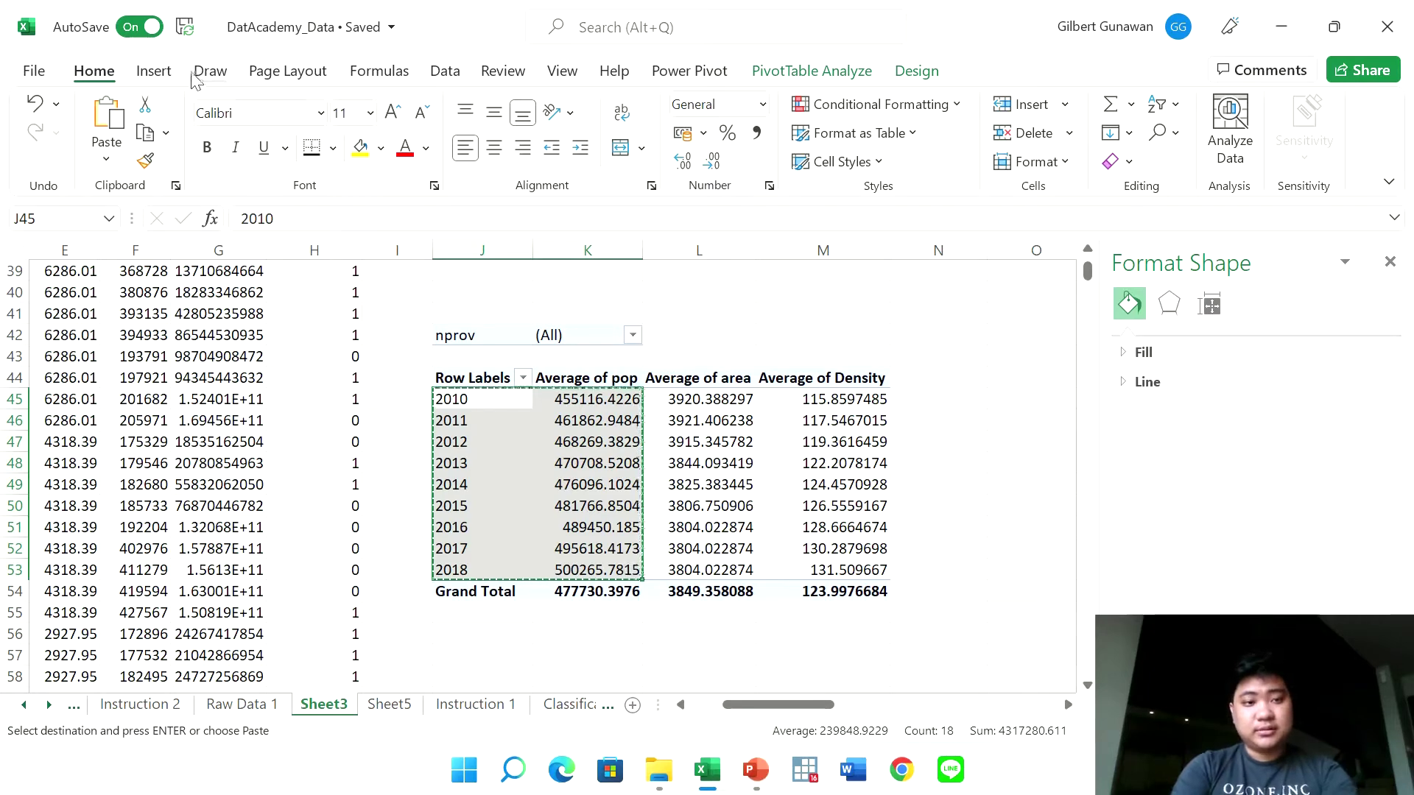
left_click(830, 72)
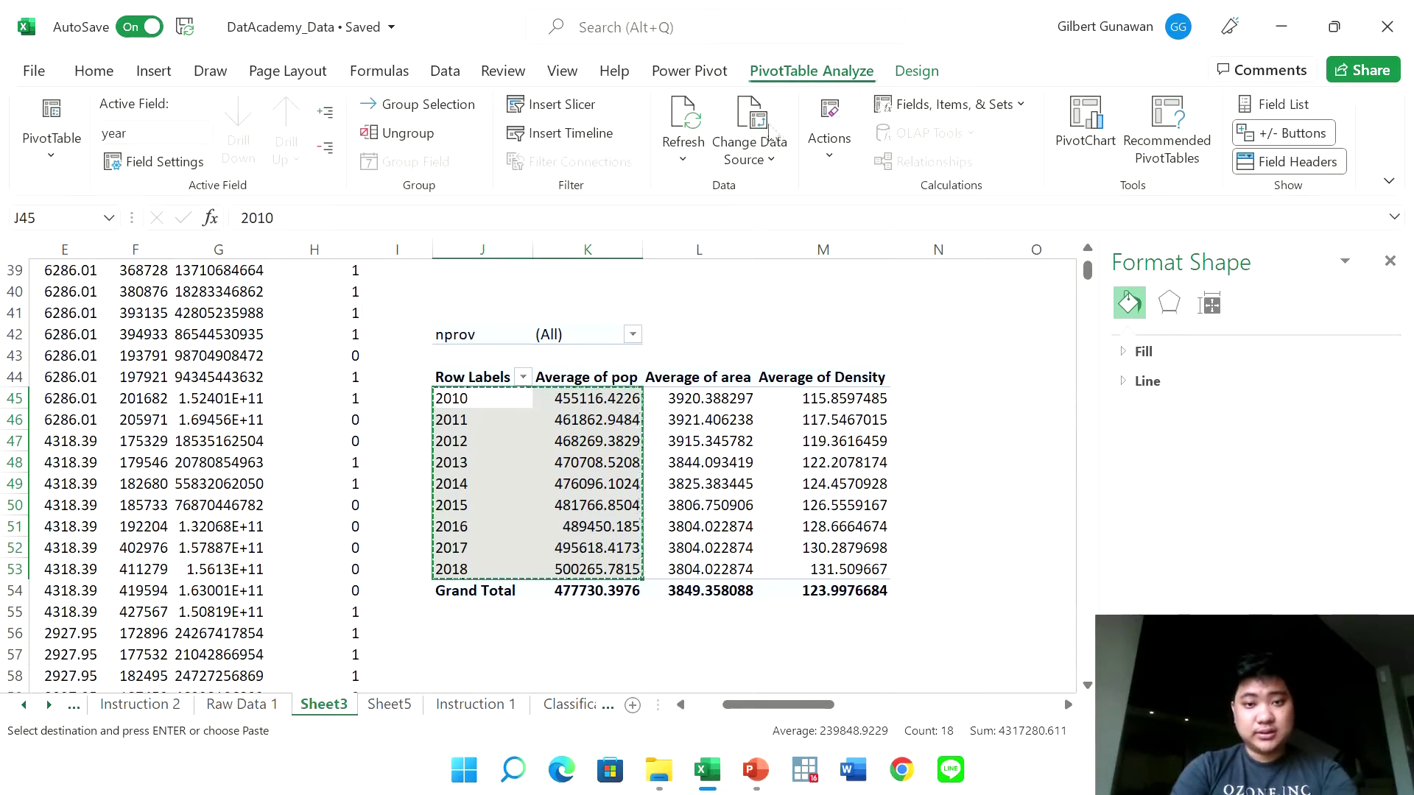
left_click(1087, 121)
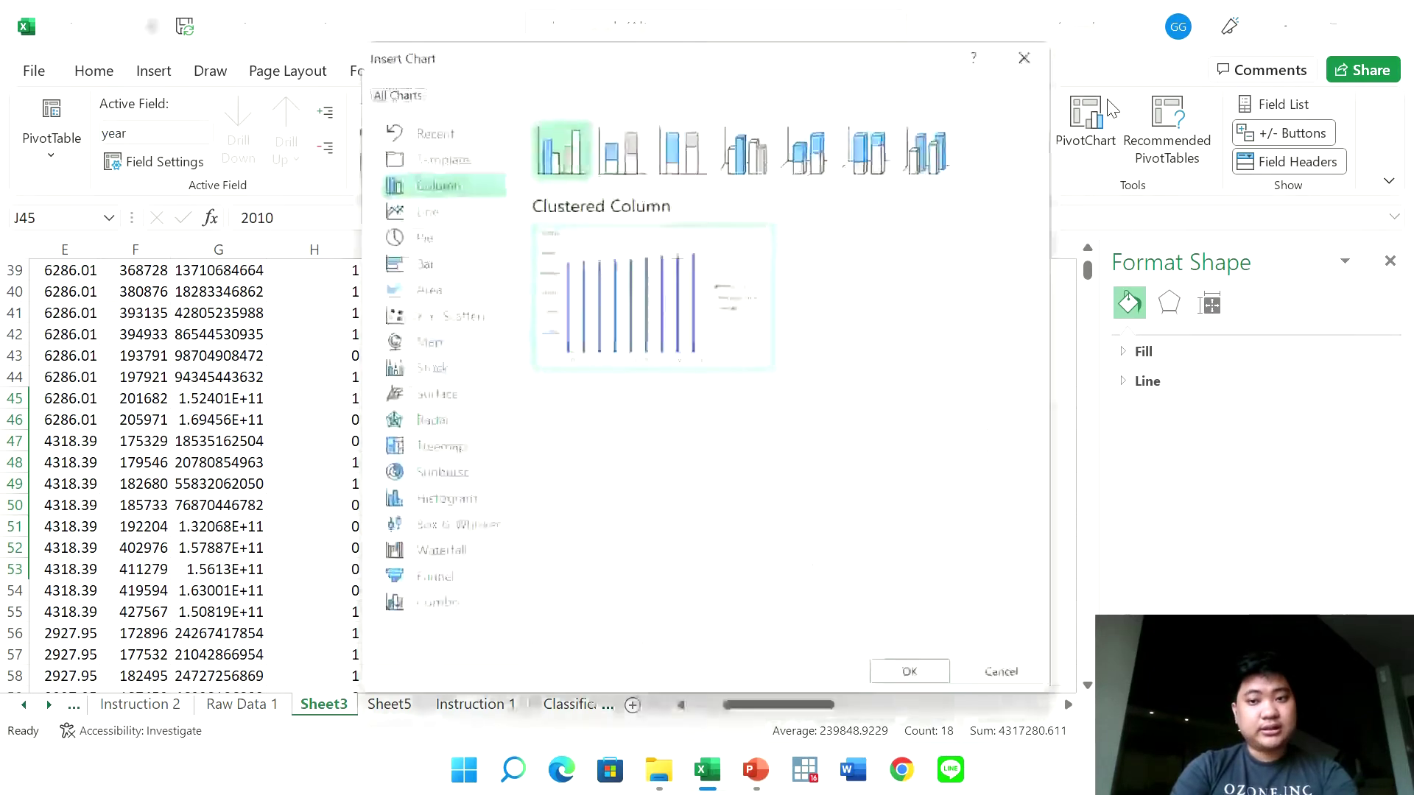
Insert a line pivot chart of average pop, area and Density, then open Select Data Source
left_click(423, 209)
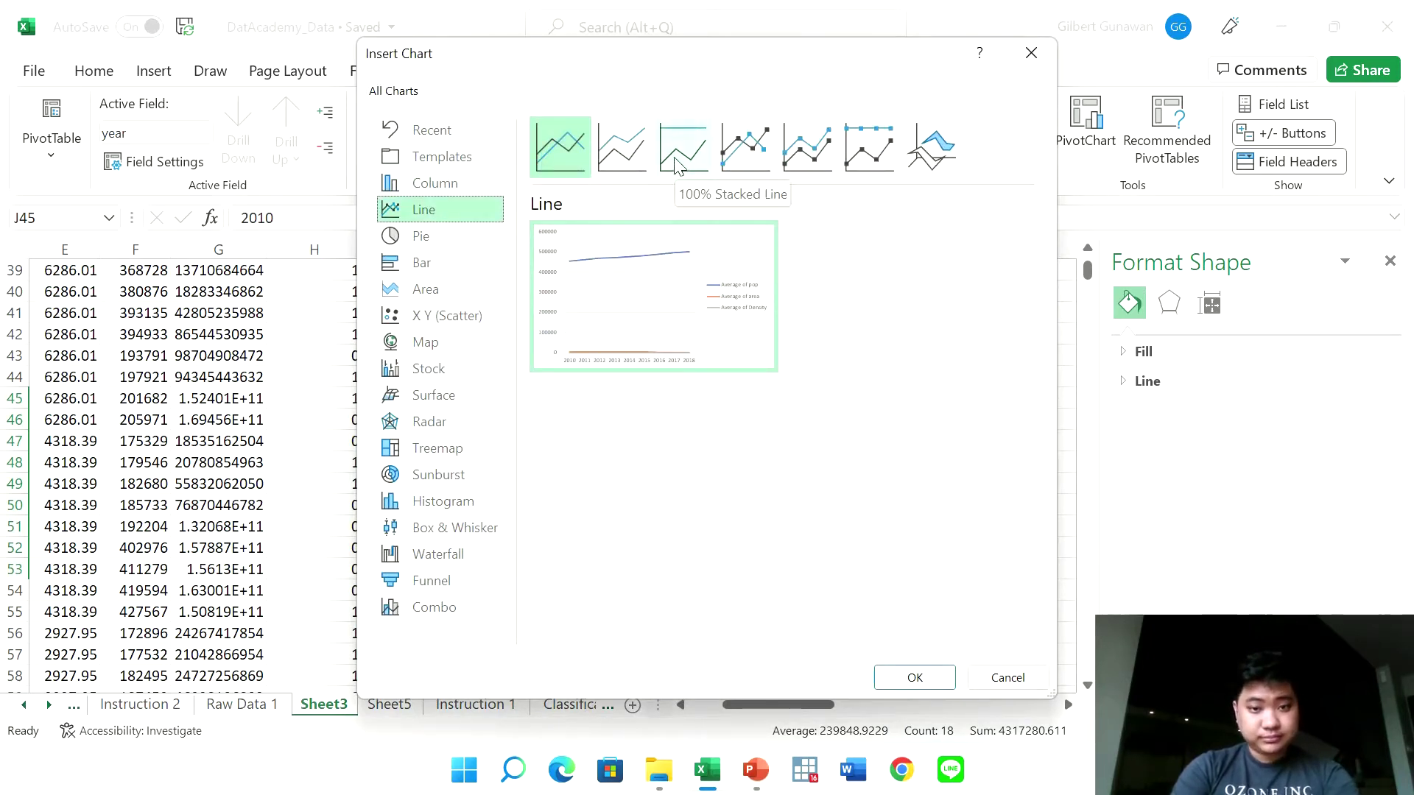
left_click(911, 673)
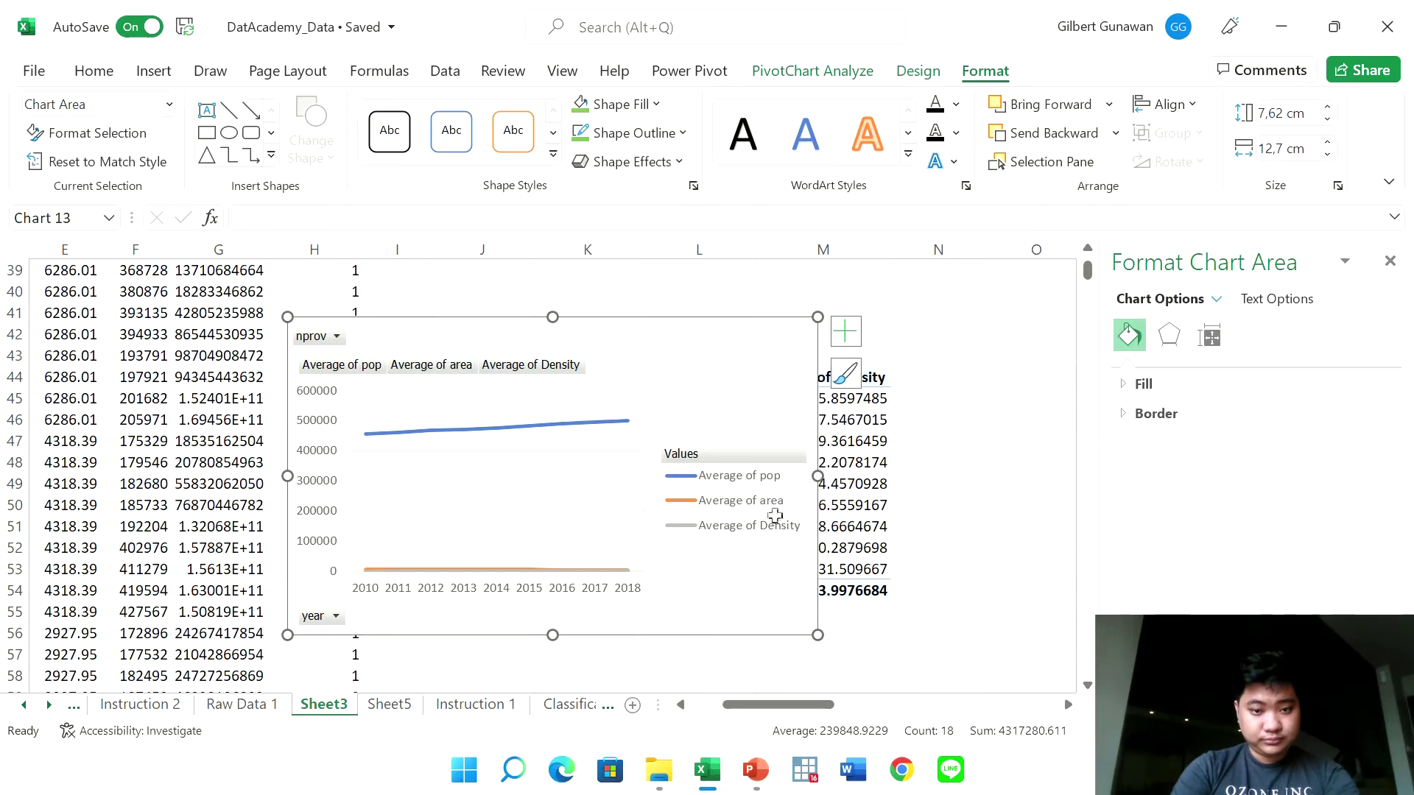
left_click(729, 497)
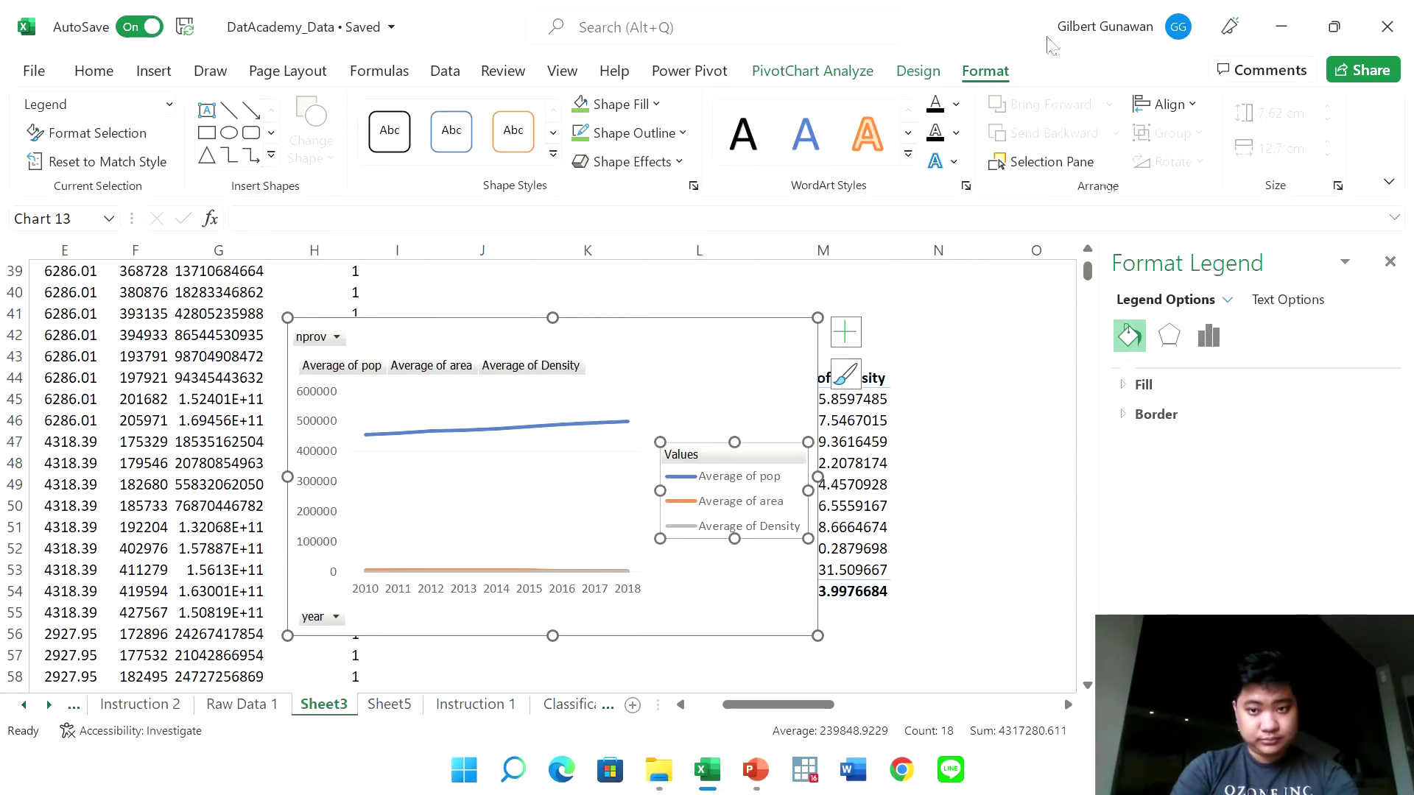
left_click(919, 72)
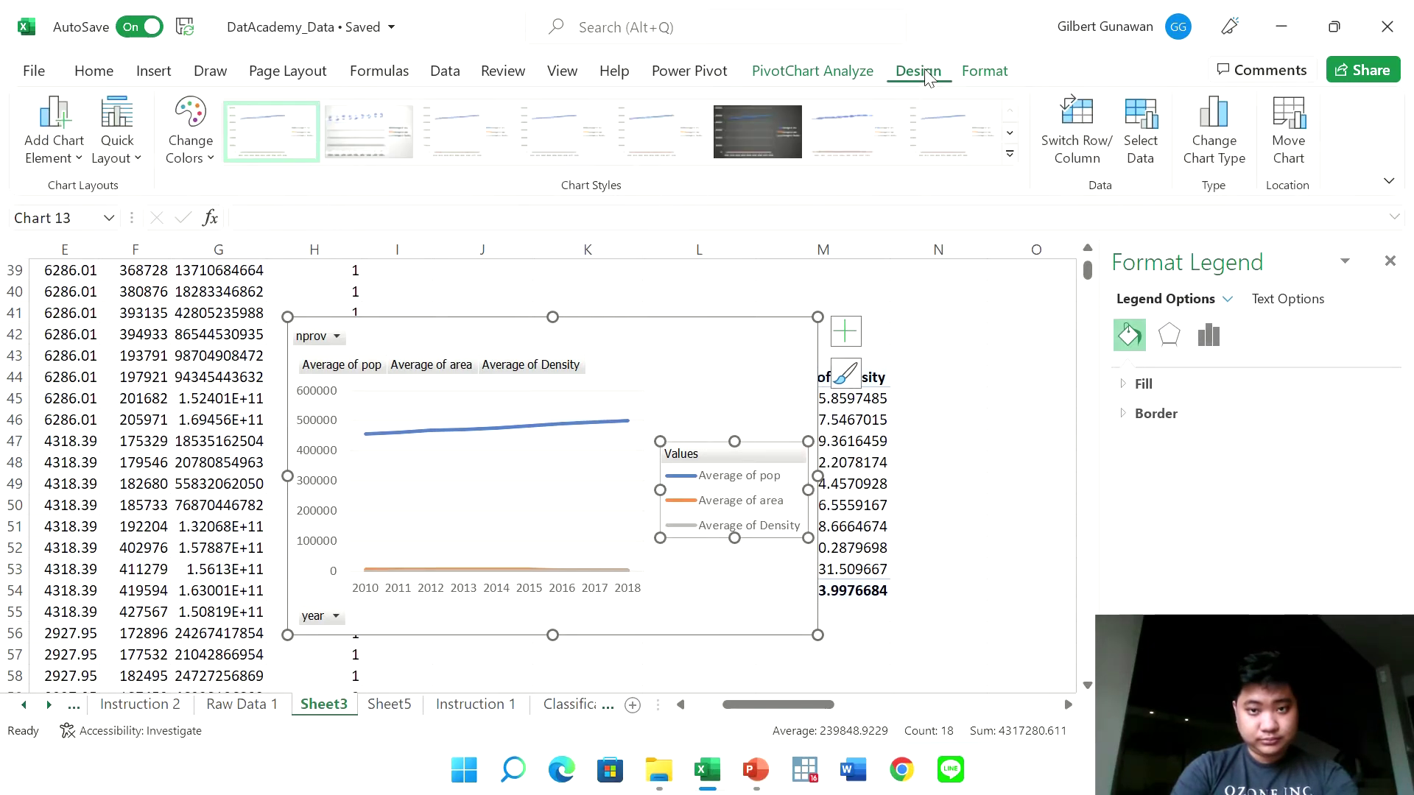
left_click(1138, 150)
left_click(576, 463)
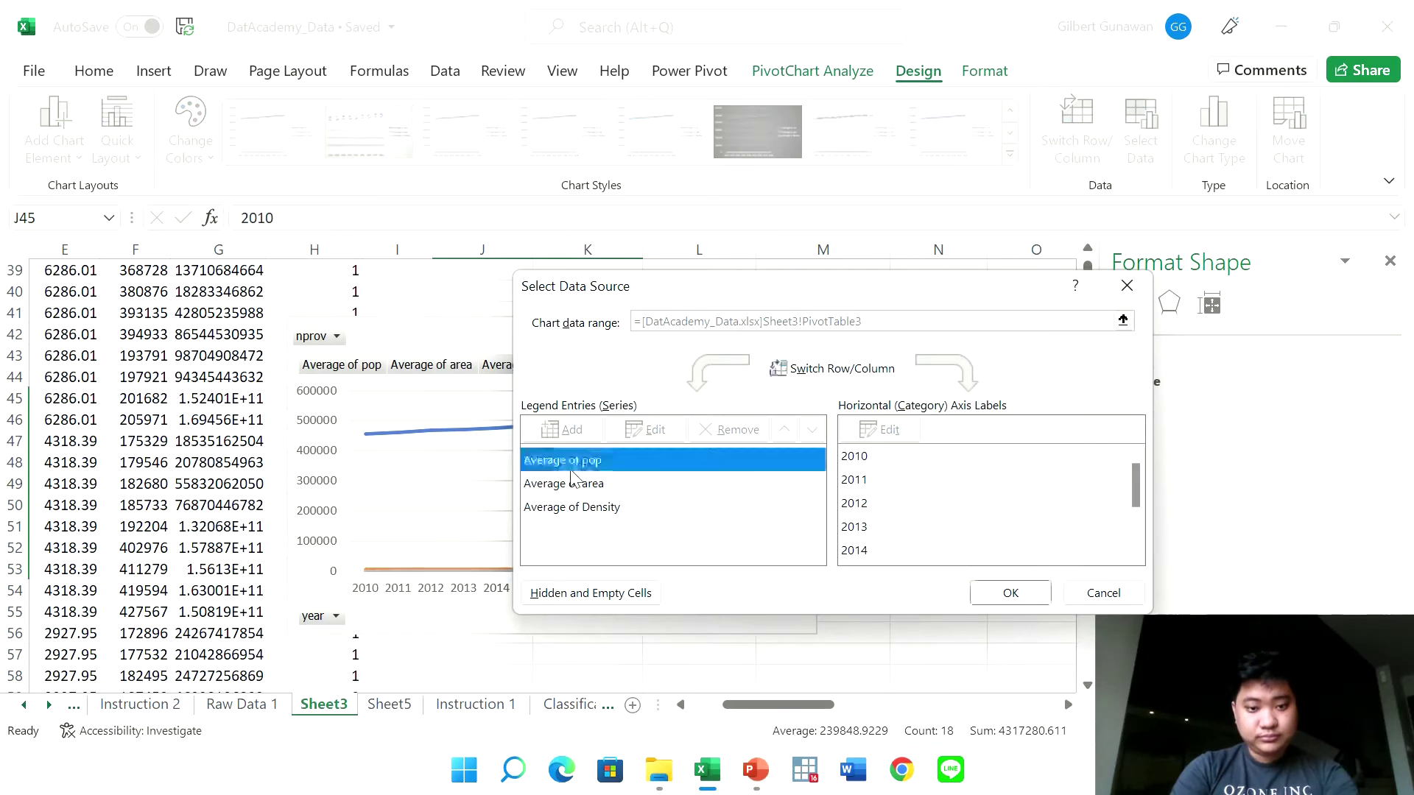
Review the chart's data series and empty-cell settings unchanged, then drag the chart below the pivot table
left_click(575, 486)
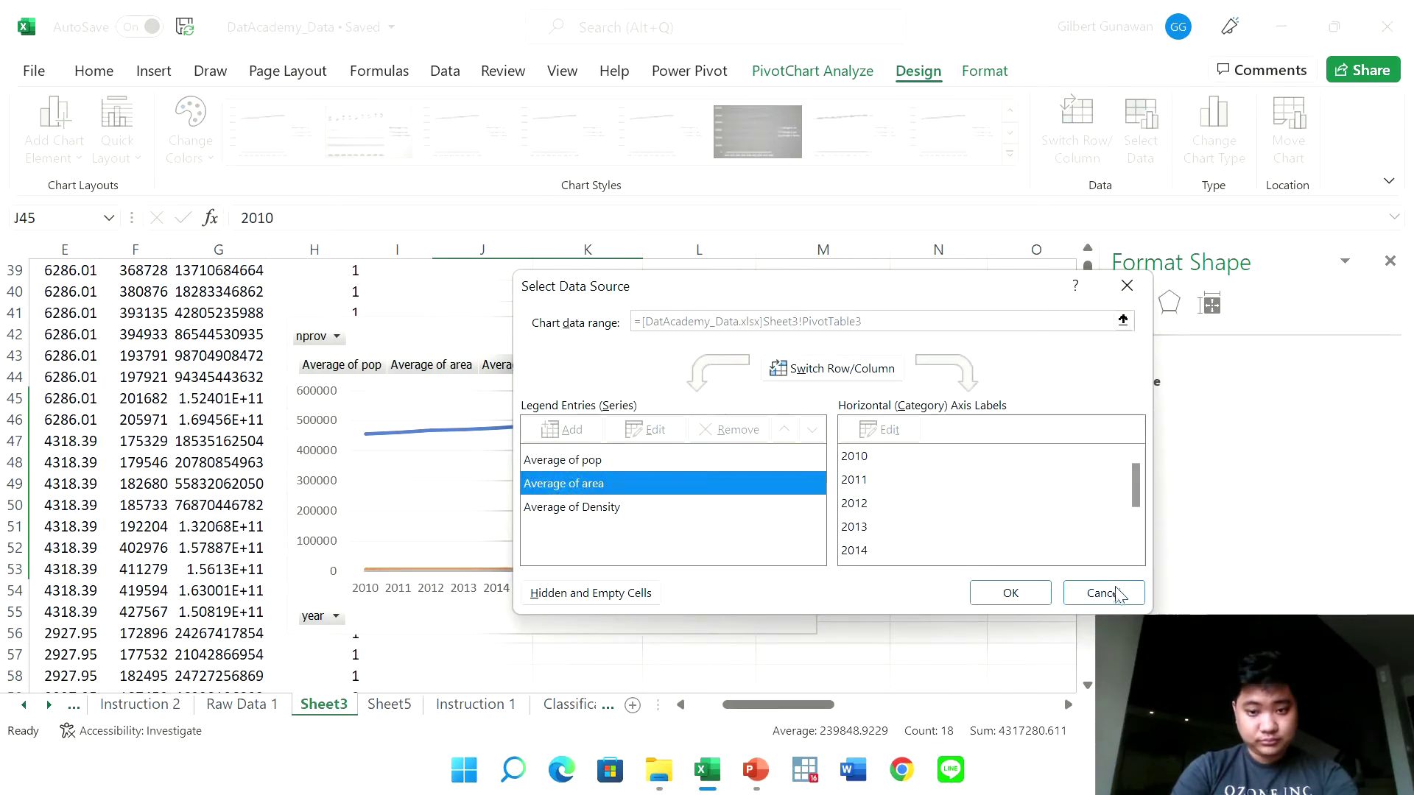
left_click(1102, 593)
left_click(774, 568)
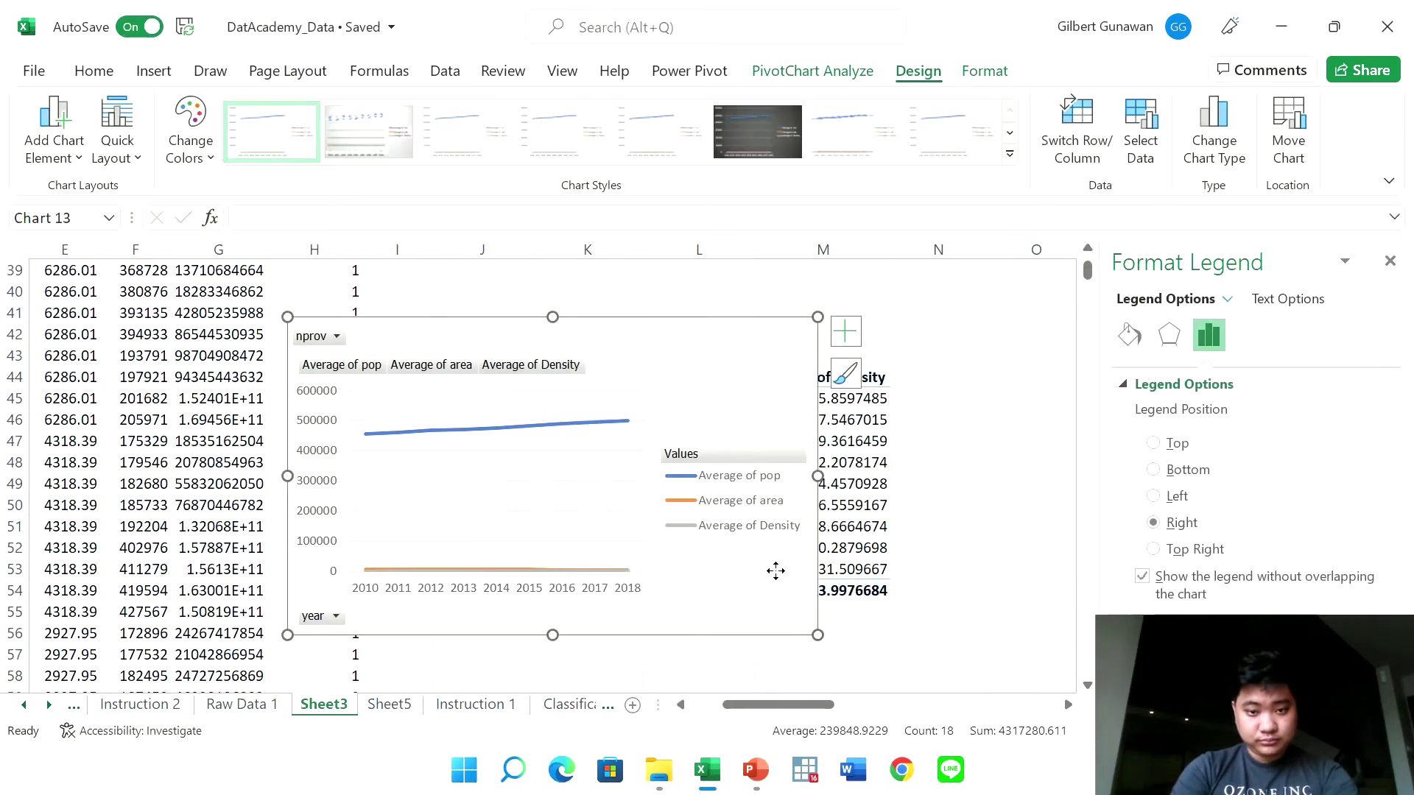
left_click(1132, 133)
left_click(602, 491)
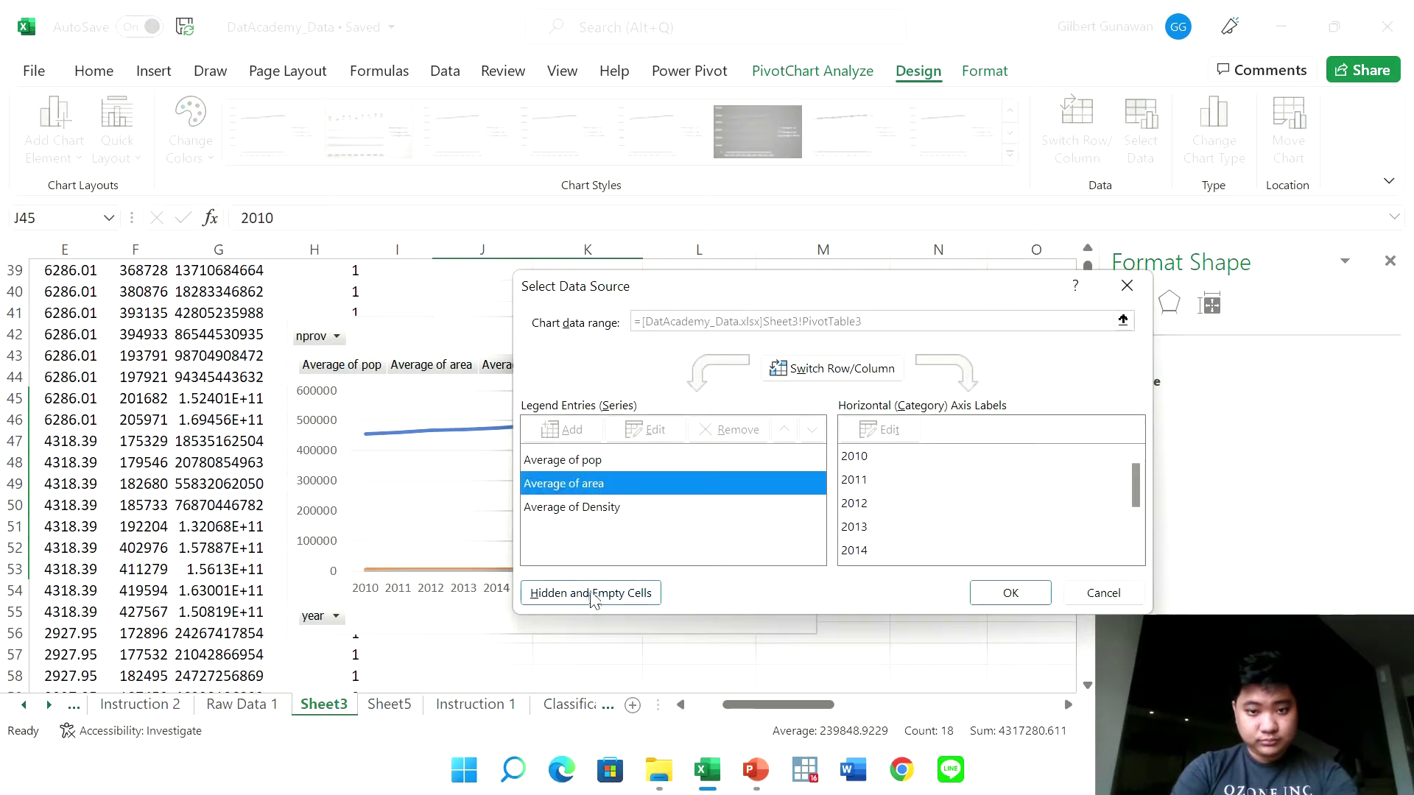
left_click(593, 599)
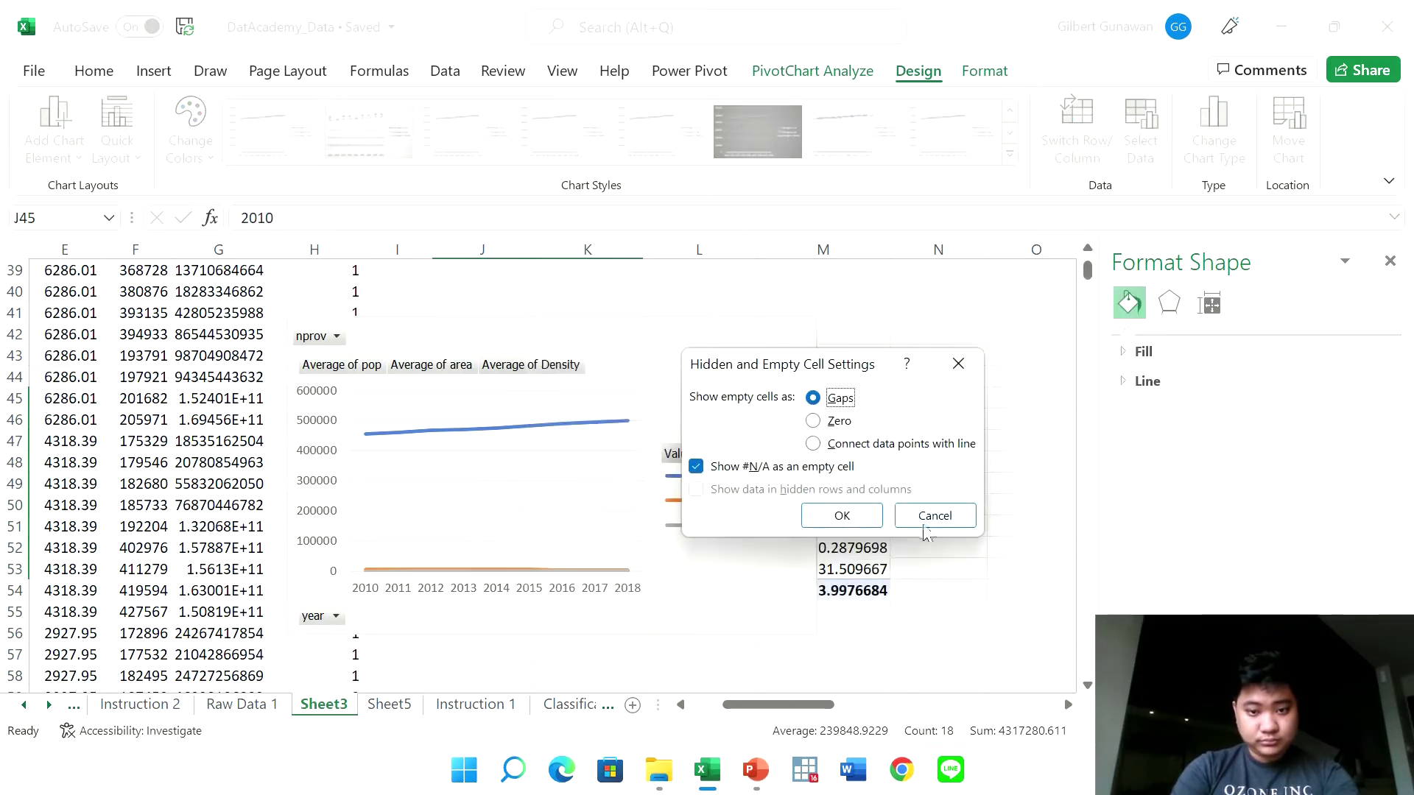
left_click(926, 523)
left_click(1088, 602)
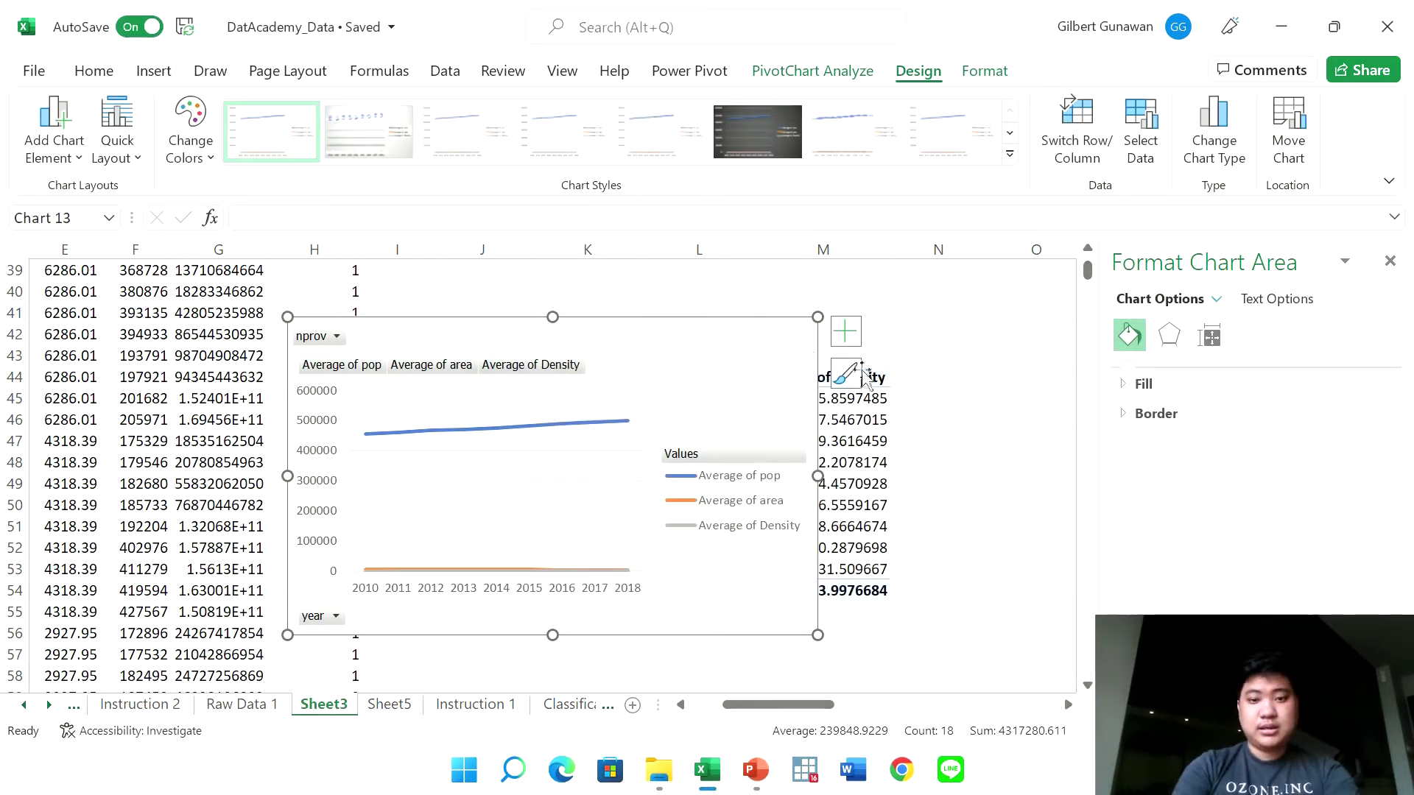
left_click_drag(712, 337, 800, 567)
left_click(823, 420)
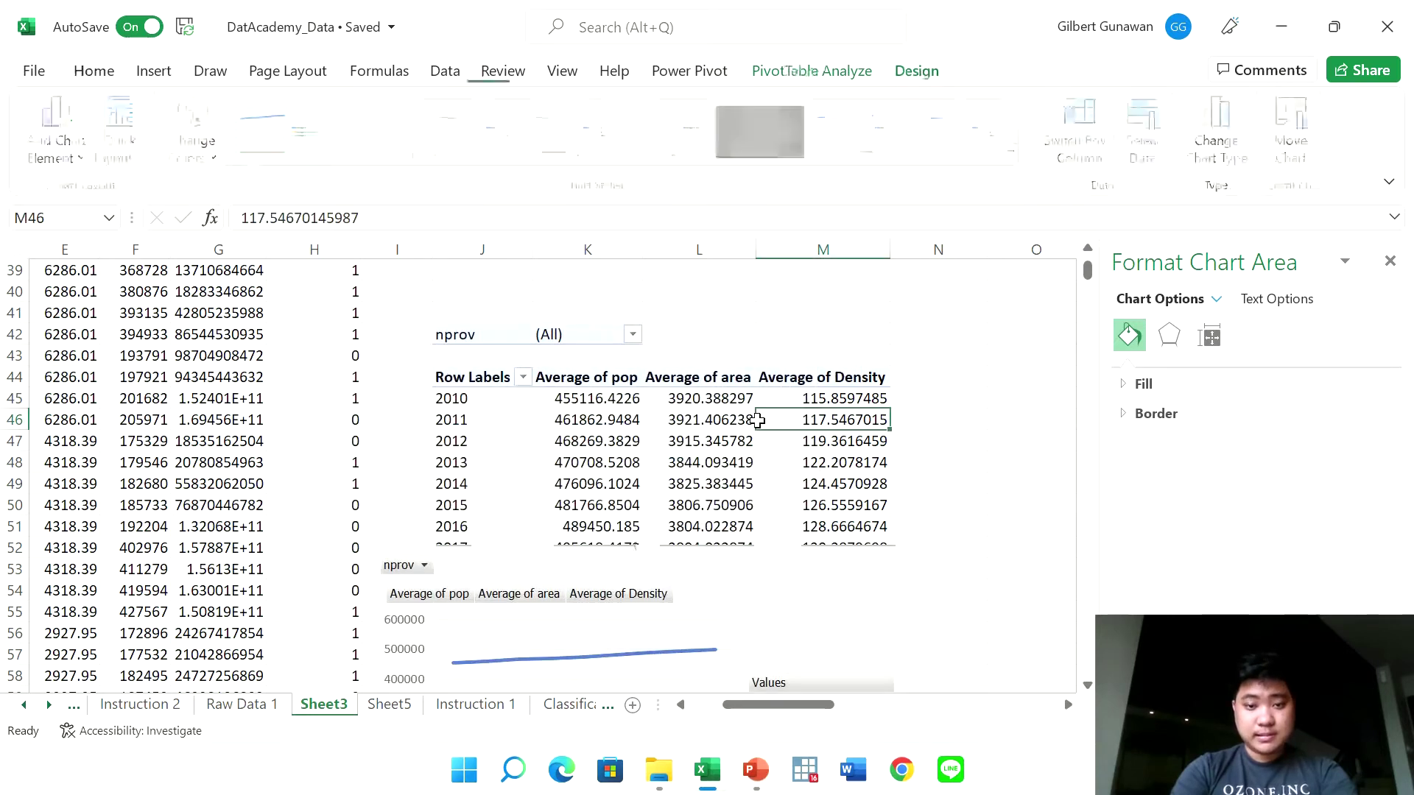
Remove Average of Density and Average of area from the pivot table's Values using the Field List
left_click(886, 72)
left_click(1281, 106)
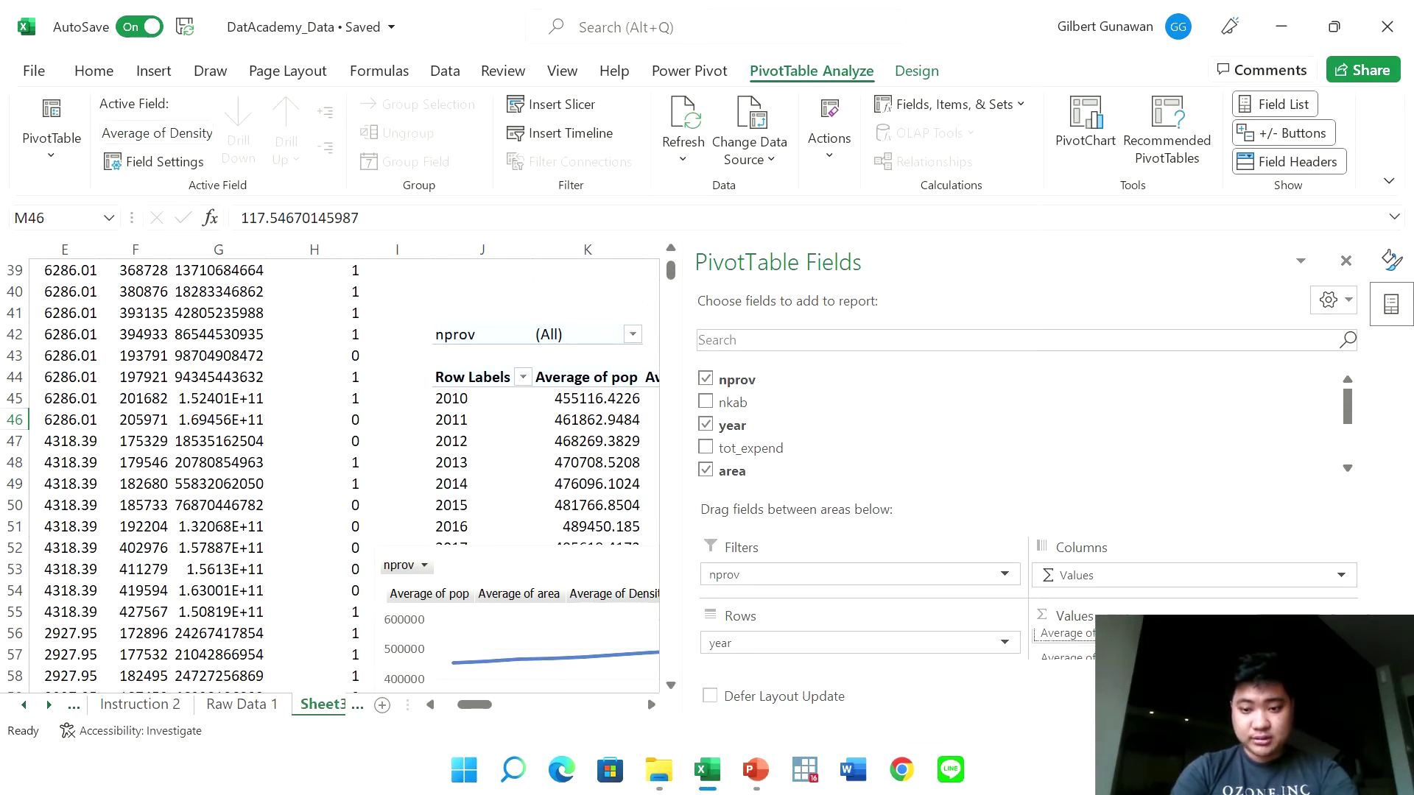
left_click_drag(1335, 608, 1339, 442)
left_click_drag(1068, 648, 1262, 416)
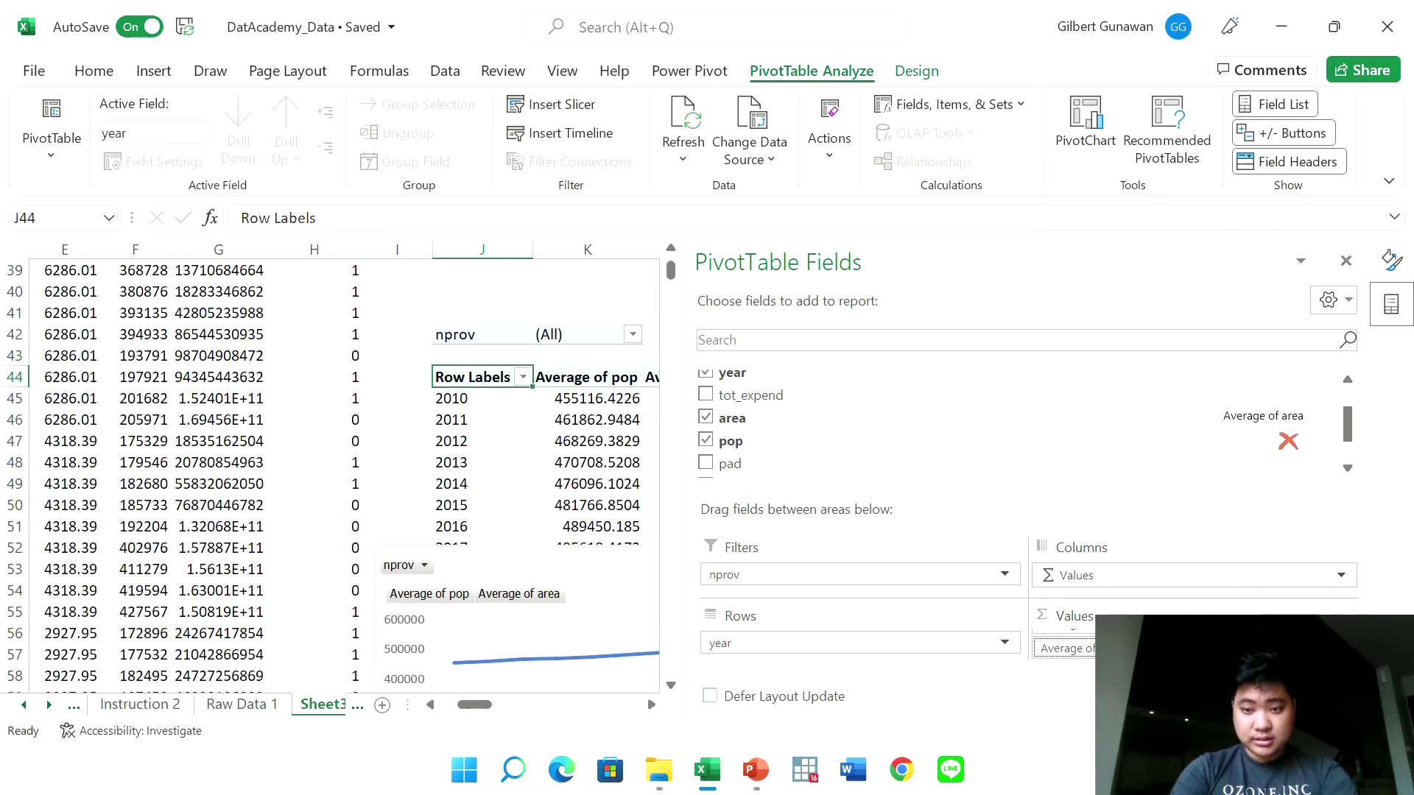
left_click(1347, 261)
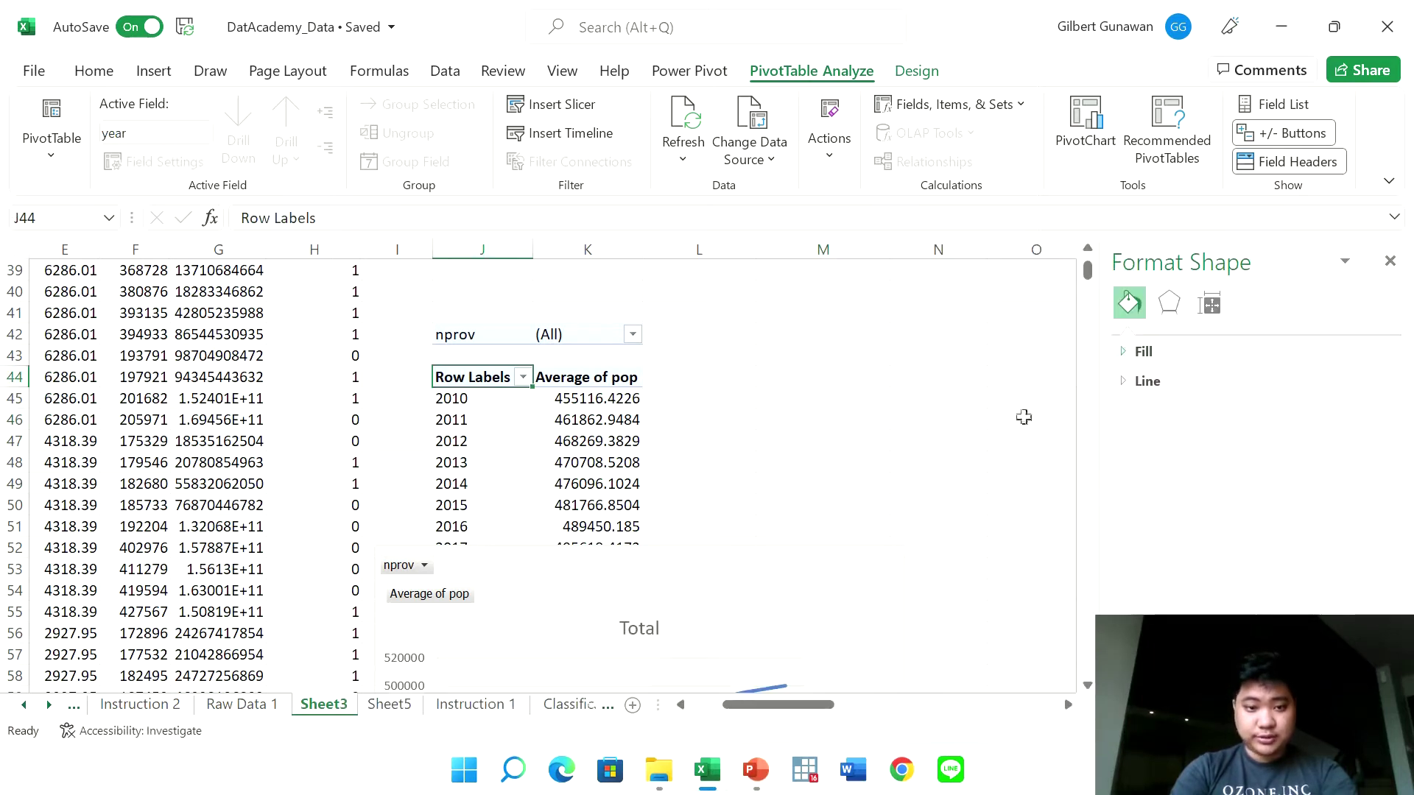
Move the pivot chart further down and to the right
scroll(1042, 426, "down", 3)
scroll(1043, 426, "down", 2)
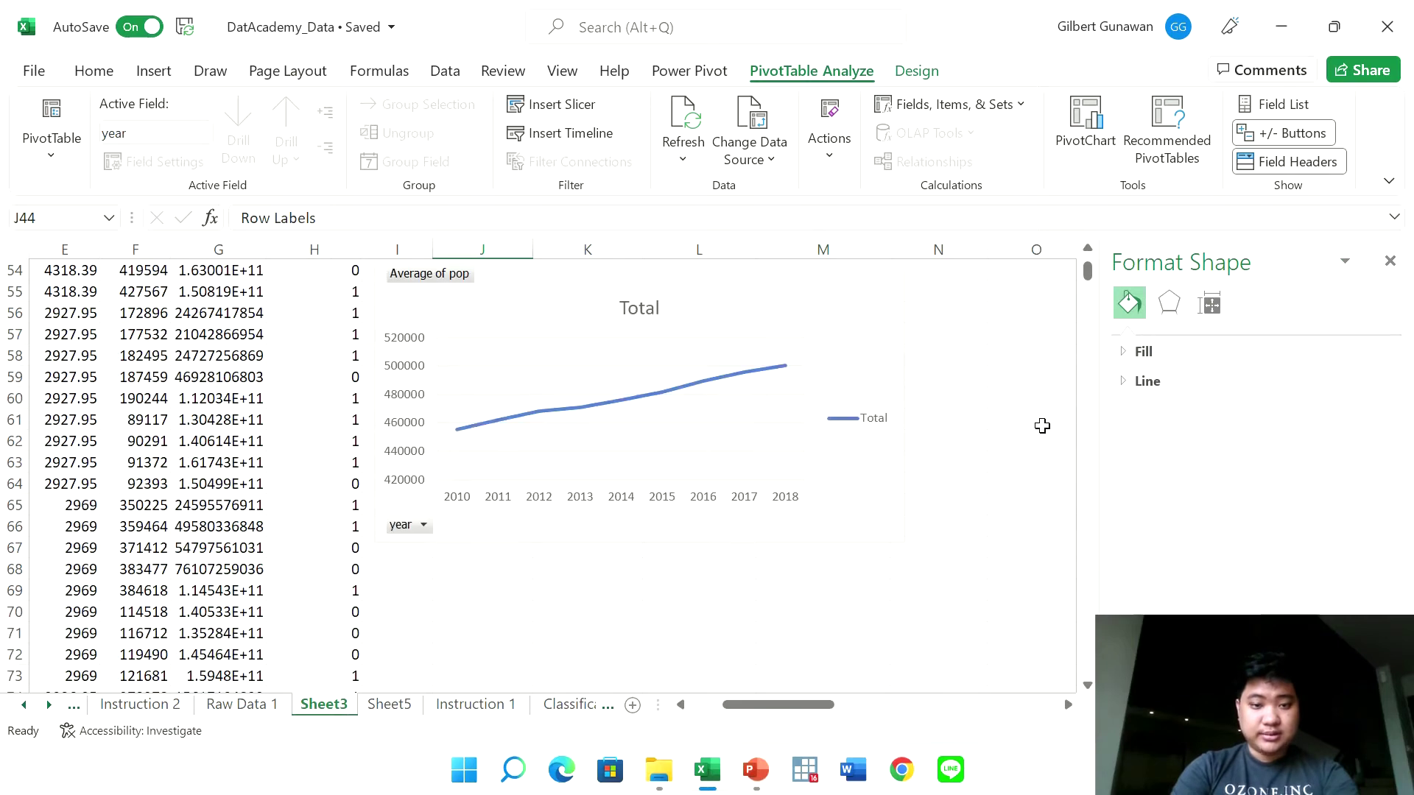
scroll(1042, 426, "up", 1)
left_click_drag(763, 311, 826, 377)
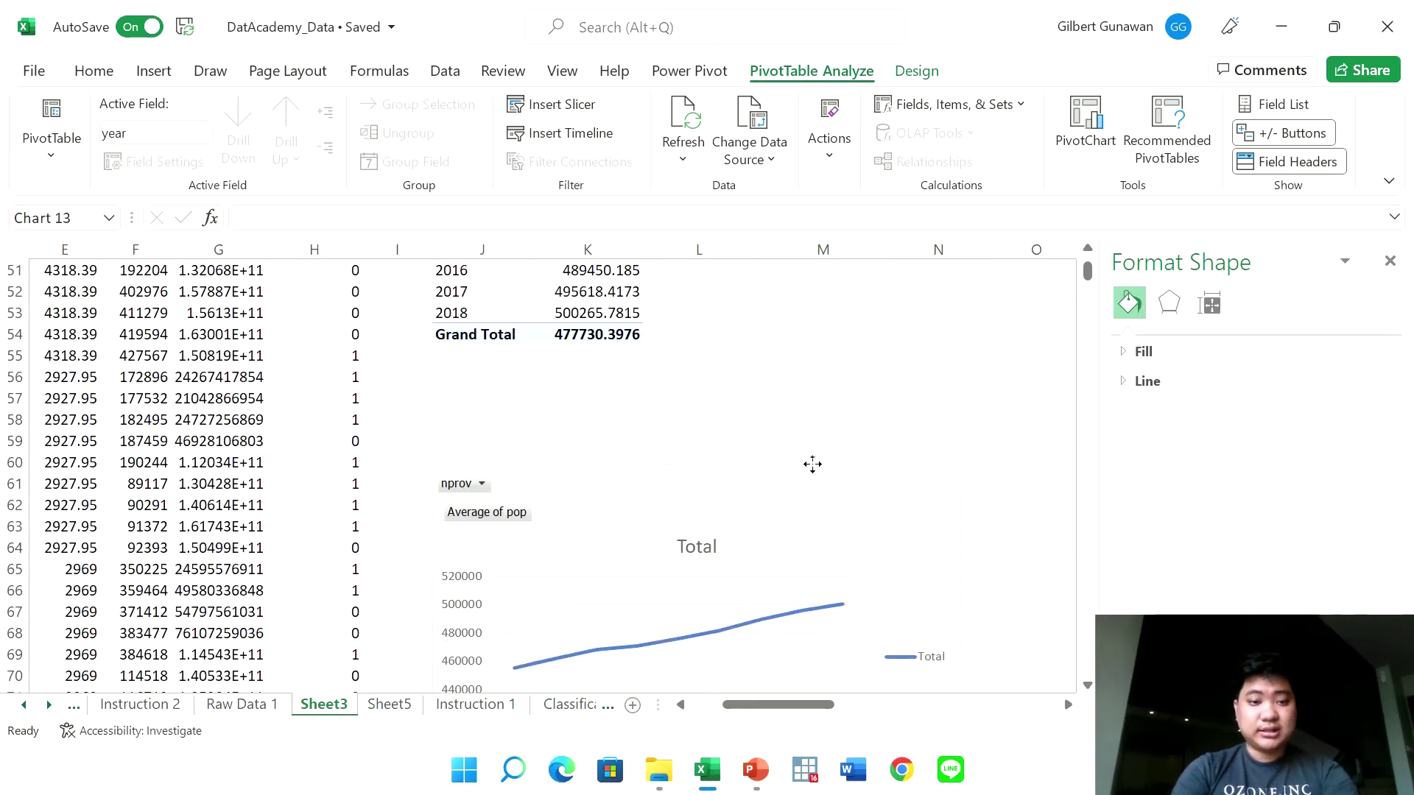
Filter the chart's nprov field to only BENGKULU and DI YOGYAKARTA
left_click(487, 376)
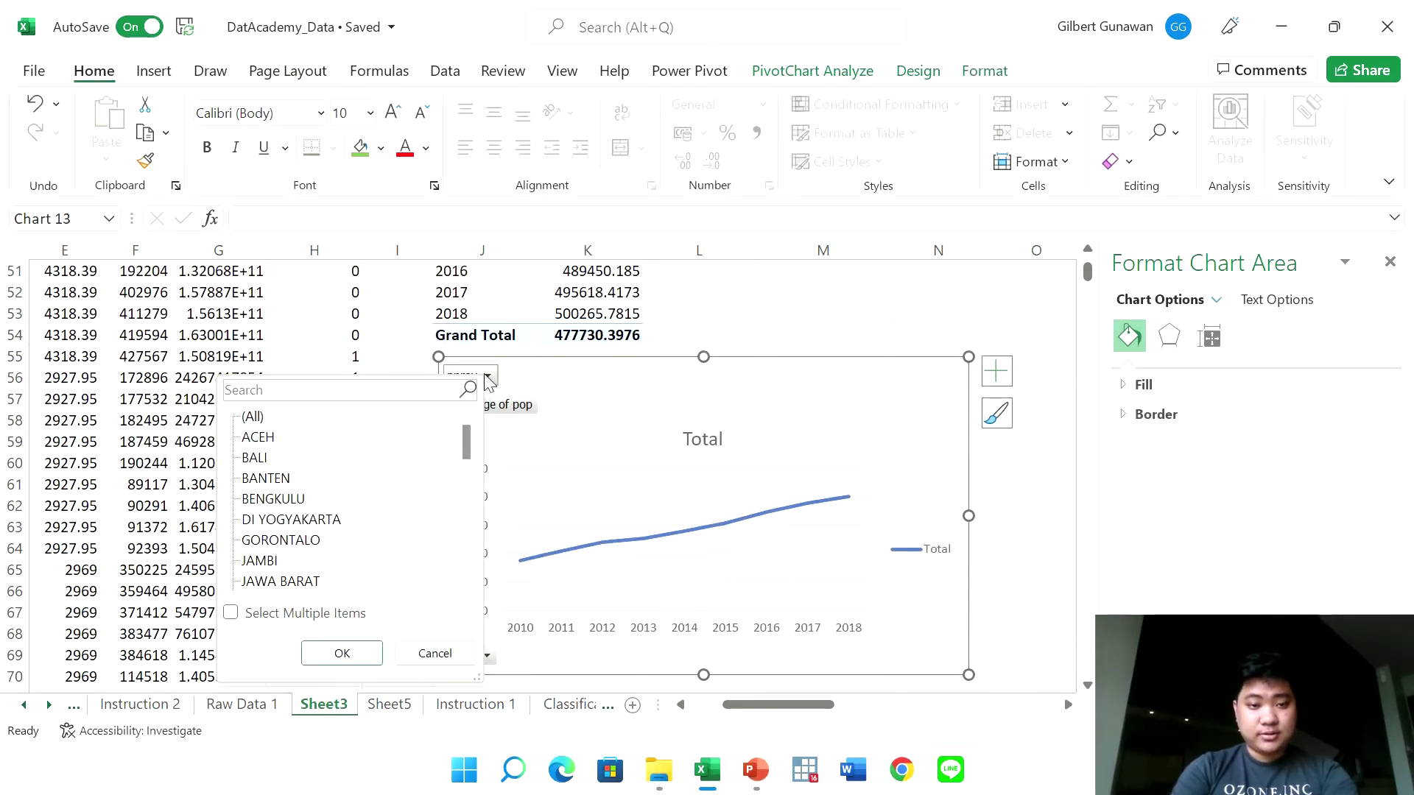
left_click(231, 613)
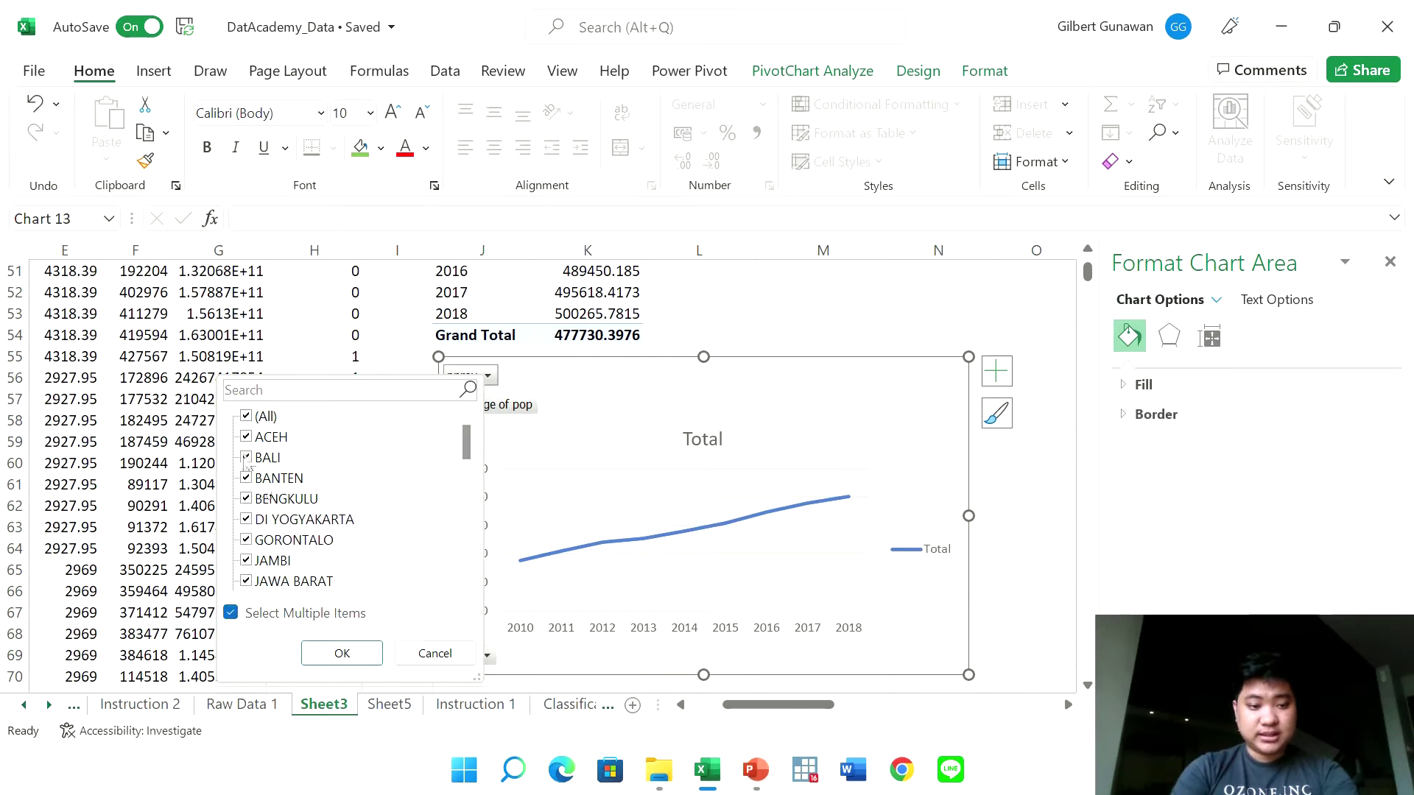
left_click(246, 417)
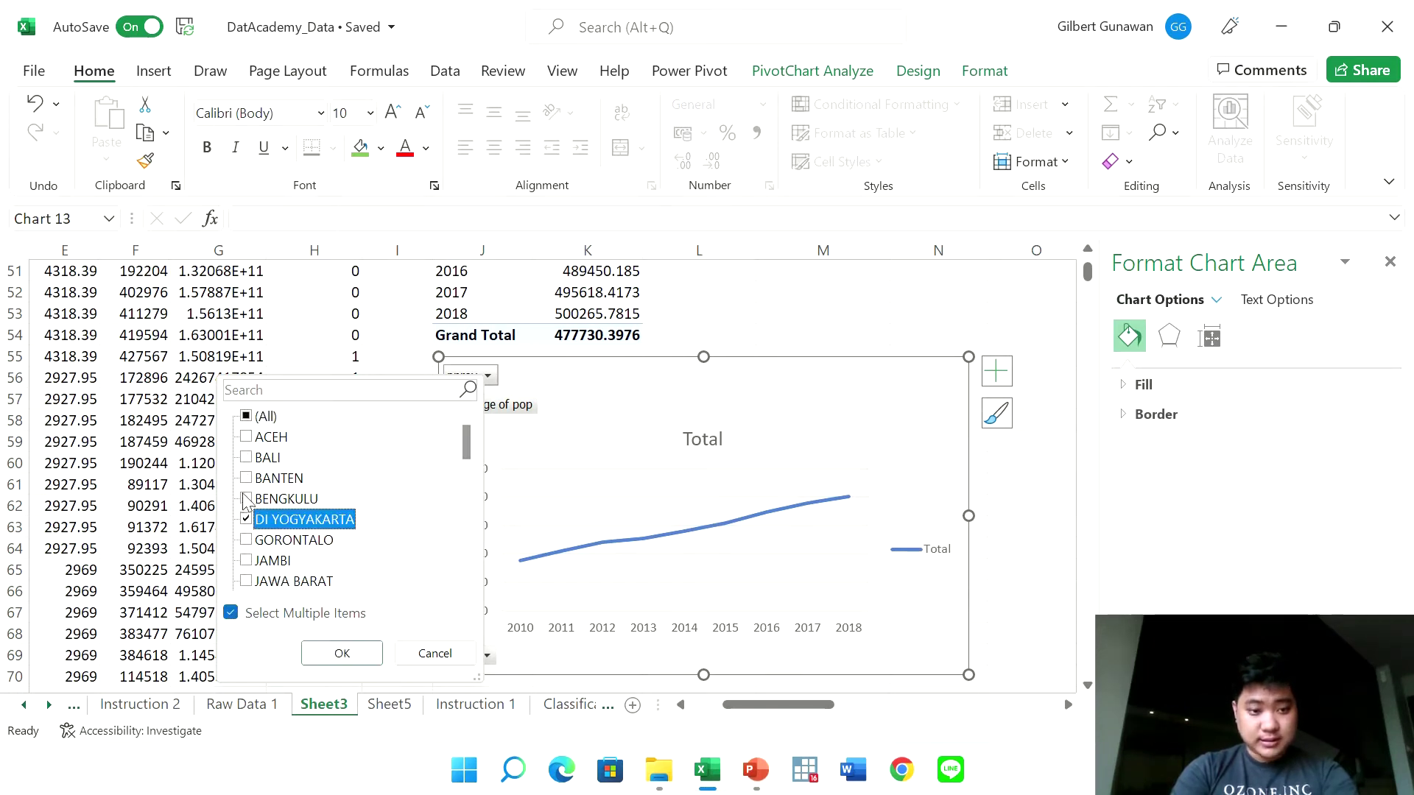
left_click(246, 500)
left_click(330, 652)
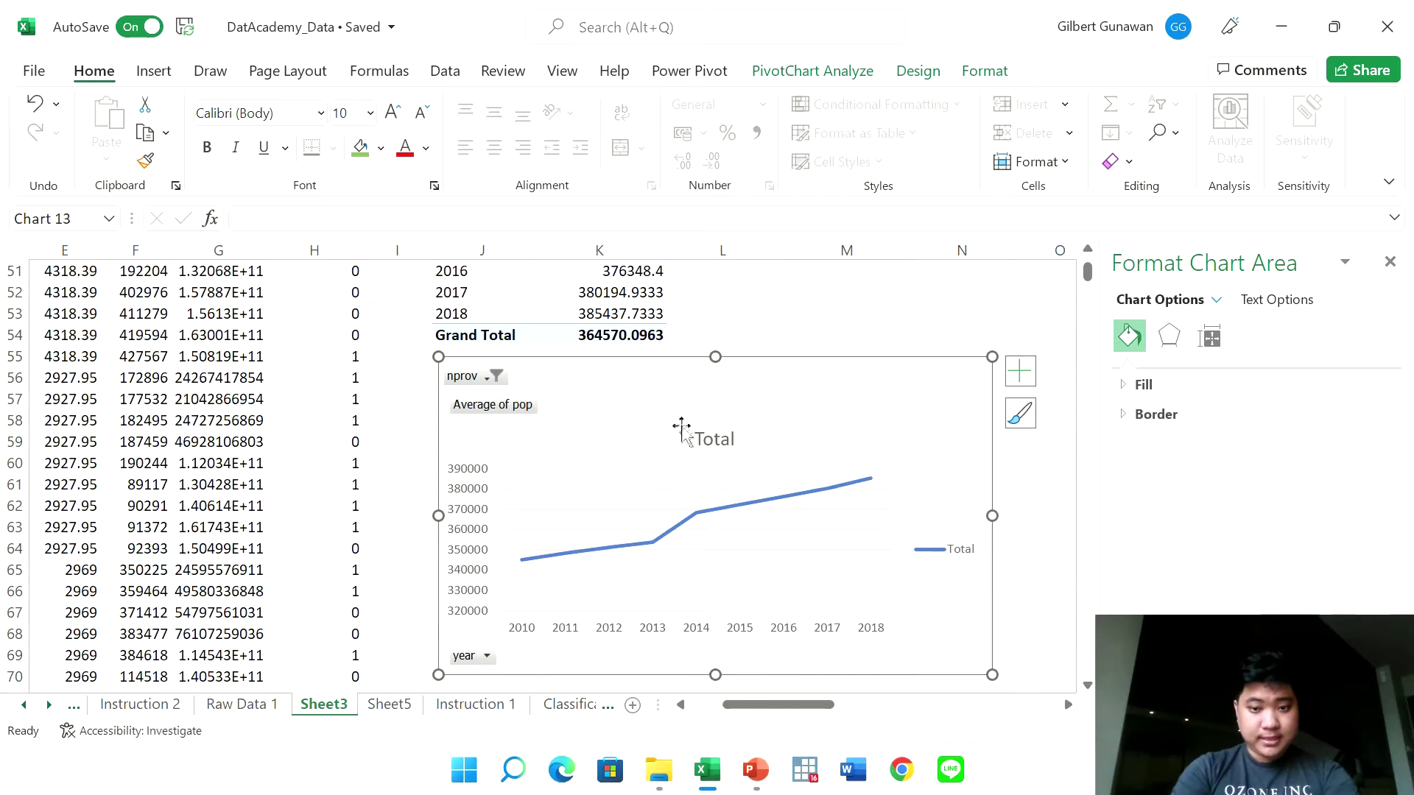
left_click(860, 342)
scroll(860, 343, "down", 1, "ctrl")
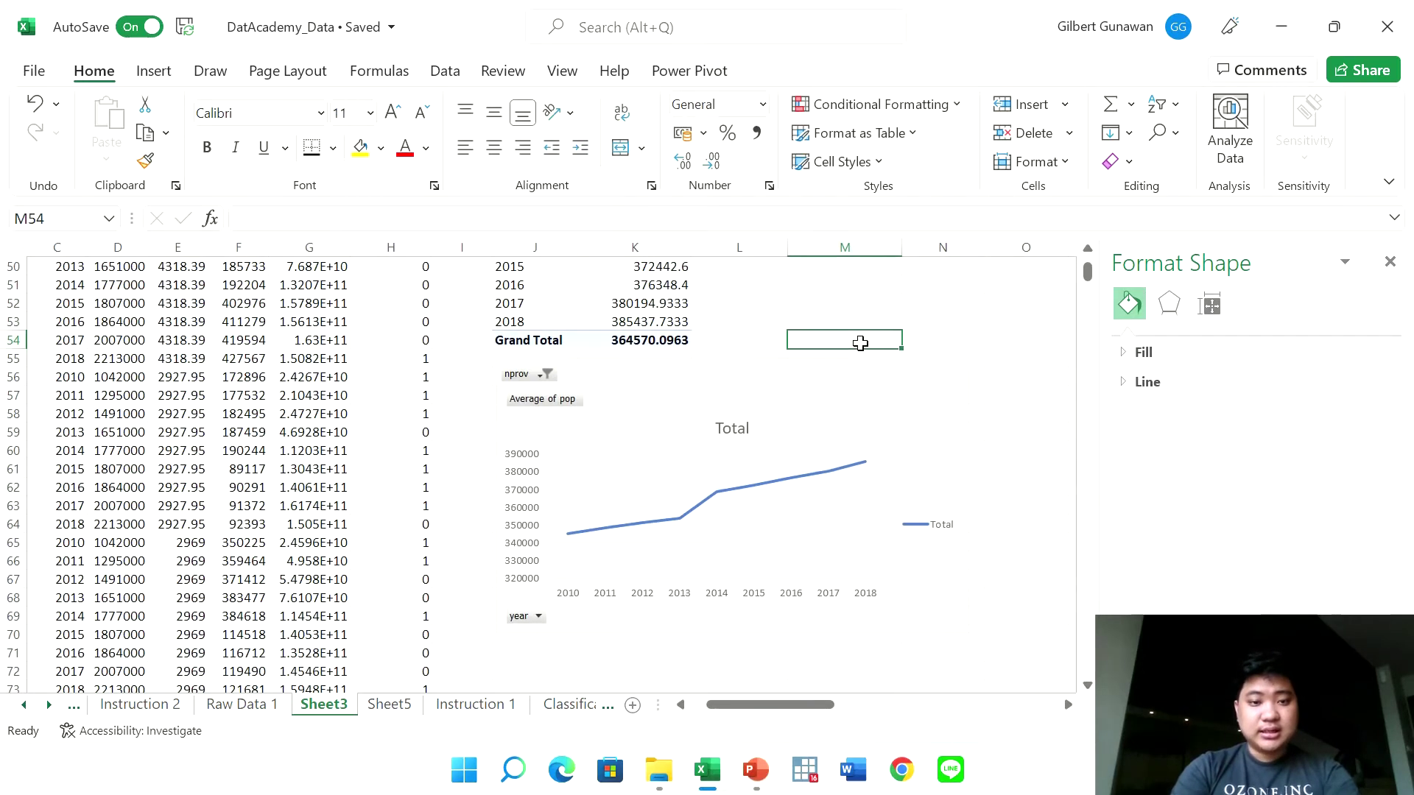
Copy the pivot table's 2010–2018 years and average population values
scroll(860, 343, "up", 2)
left_click_drag(572, 283, 657, 429)
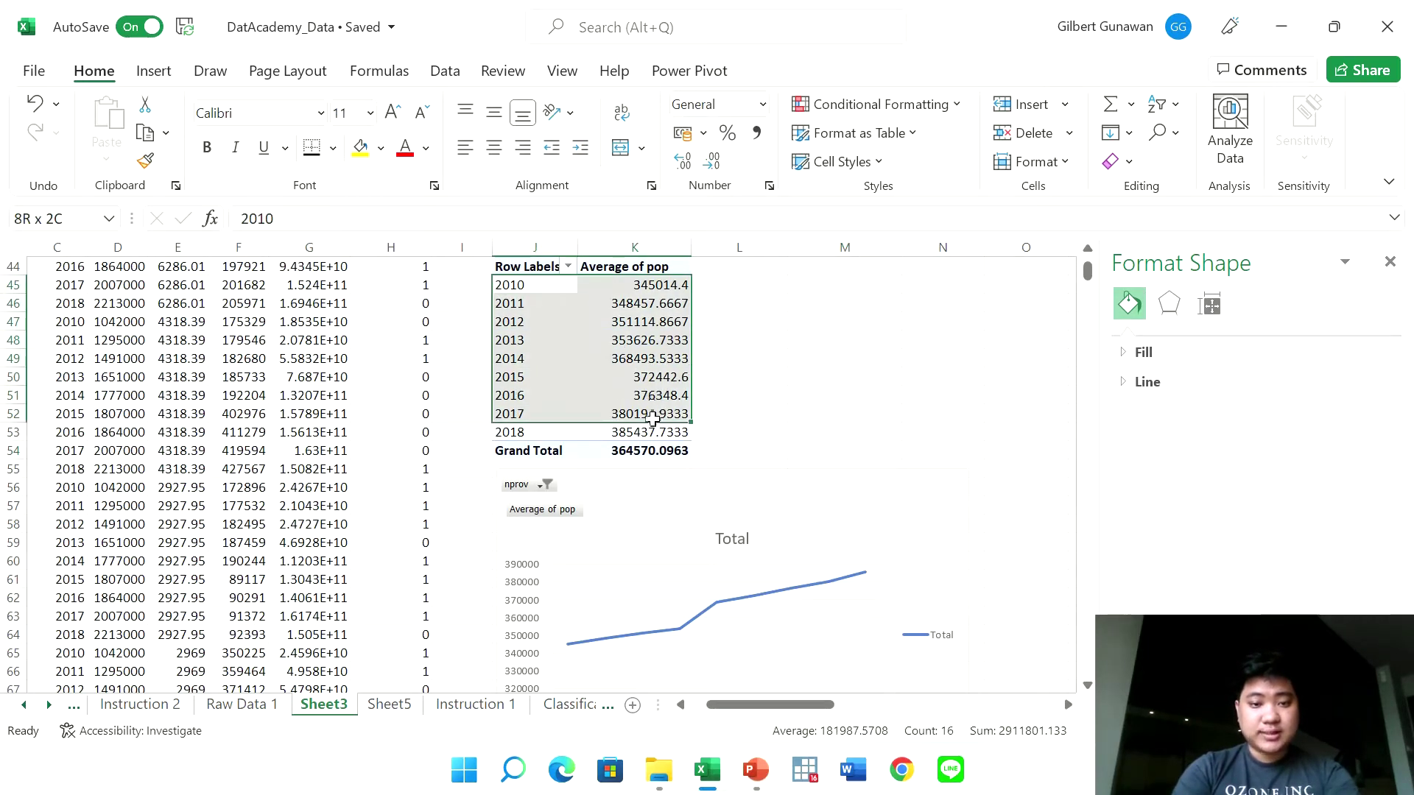
key("ctrl+c")
Paste the yearly averages as plain cells into AI46:AJ54 beside the bar chart
scroll(845, 449, "right", 5)
scroll(845, 448, "right", 3)
scroll(904, 448, "right", 2)
scroll(904, 448, "right", 4)
scroll(903, 449, "right", 6)
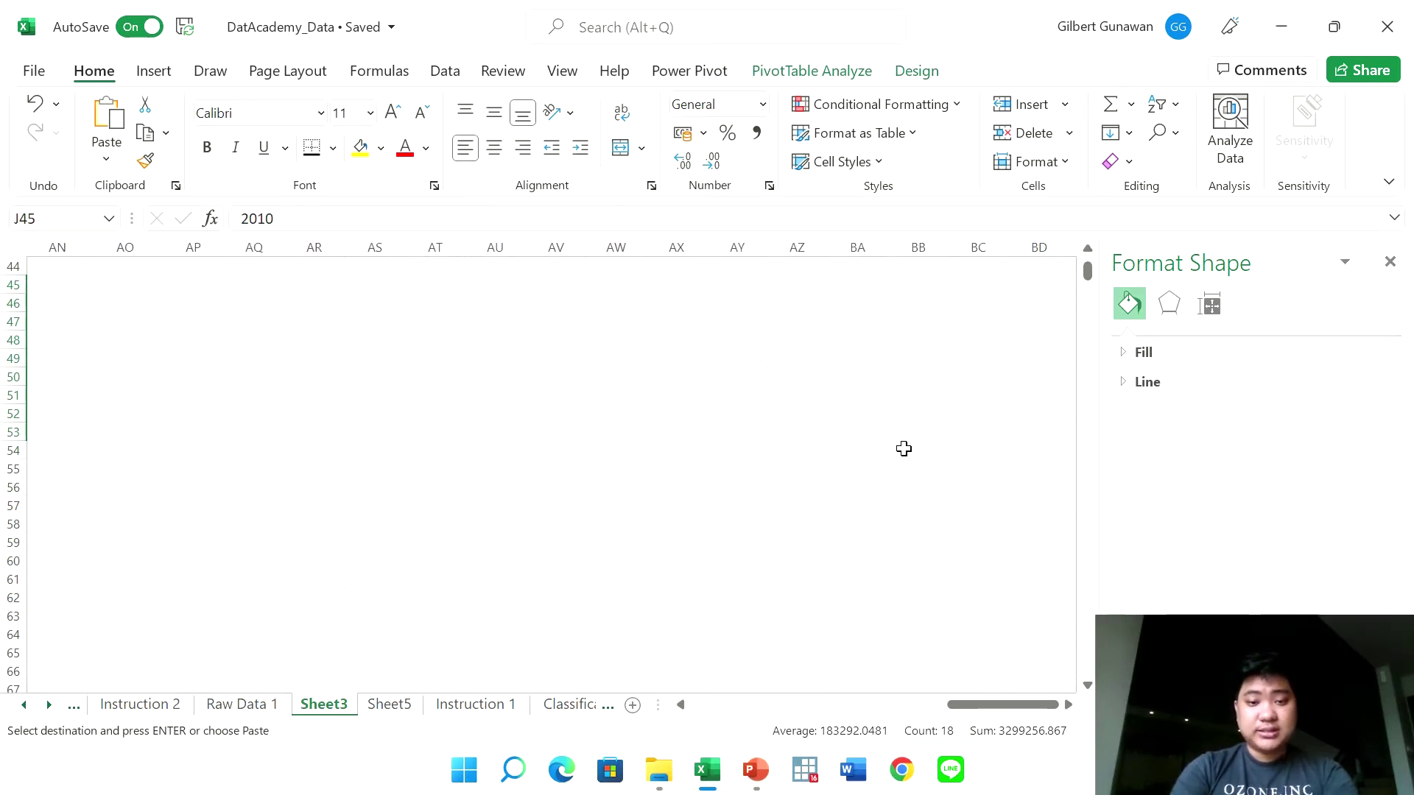
scroll(904, 448, "left", 1)
scroll(904, 449, "up", 2)
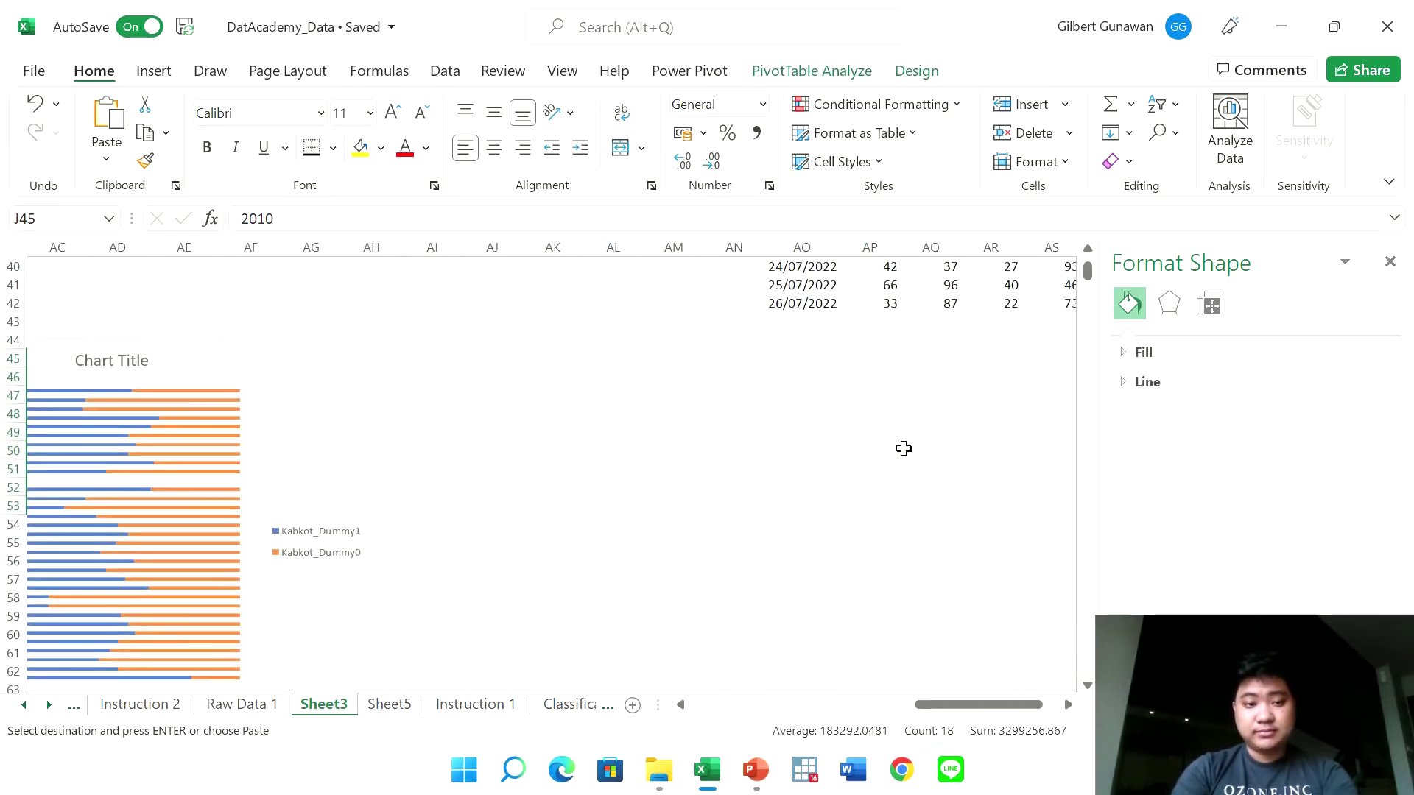
left_click(433, 388)
scroll(434, 388, "down", 2)
scroll(433, 388, "down", 2)
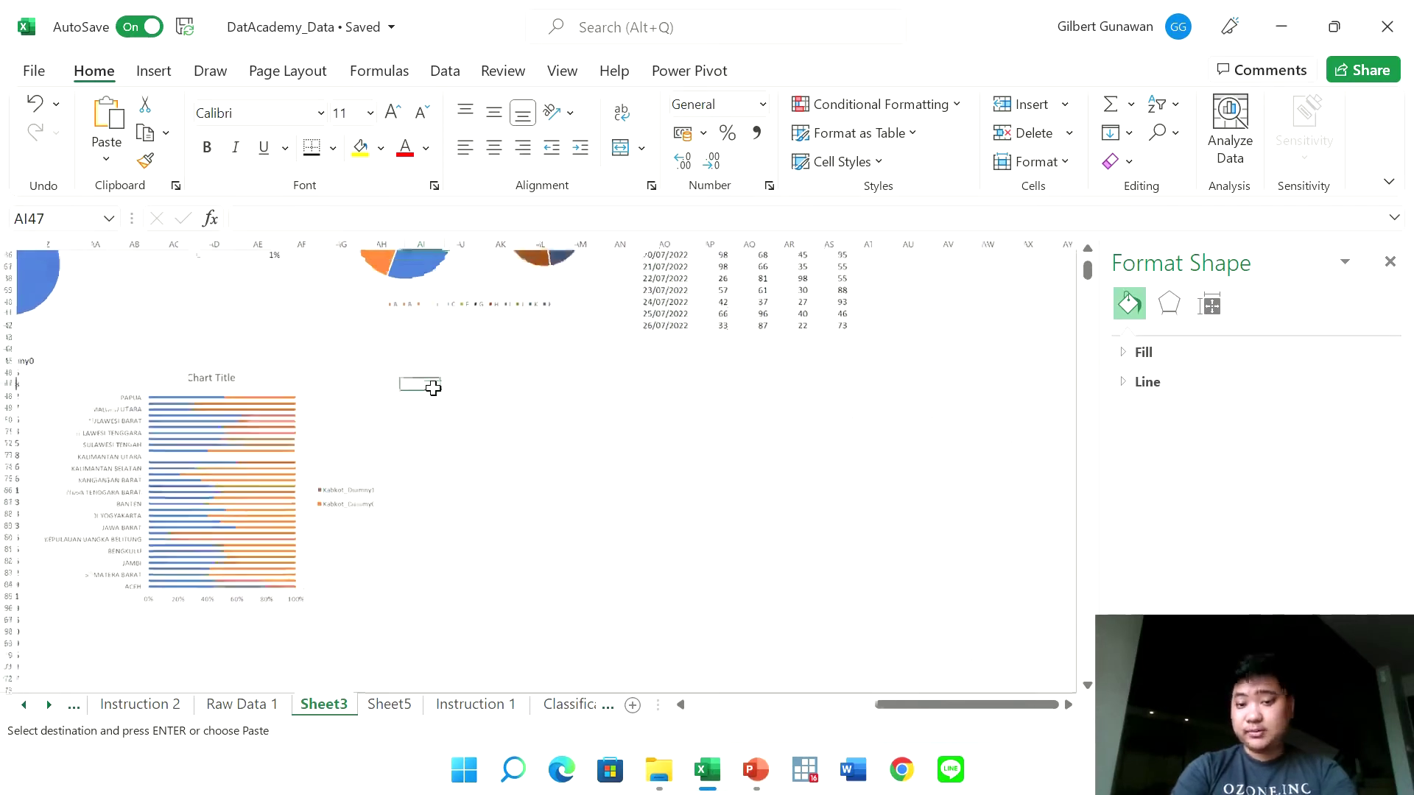
key("ctrl+v")
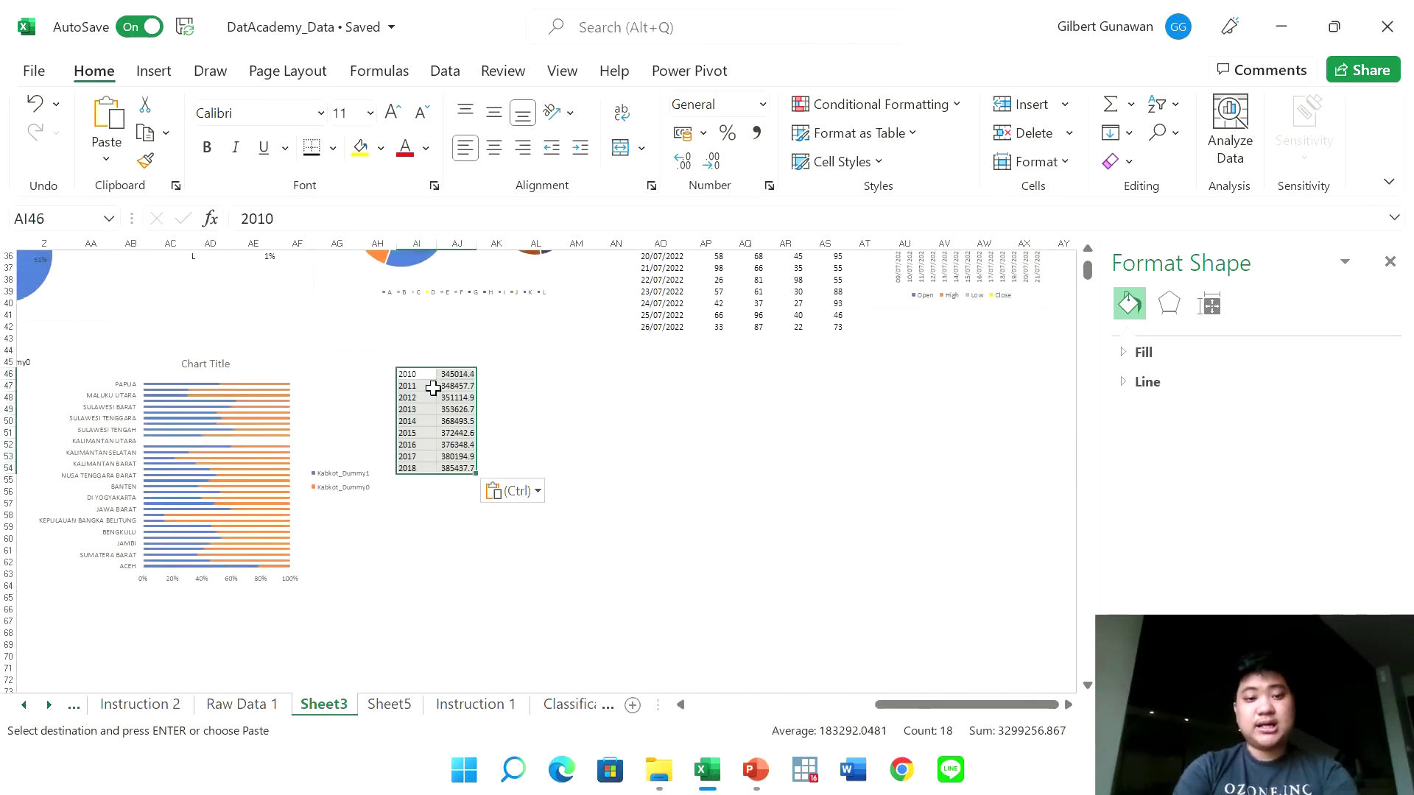
left_click(153, 70)
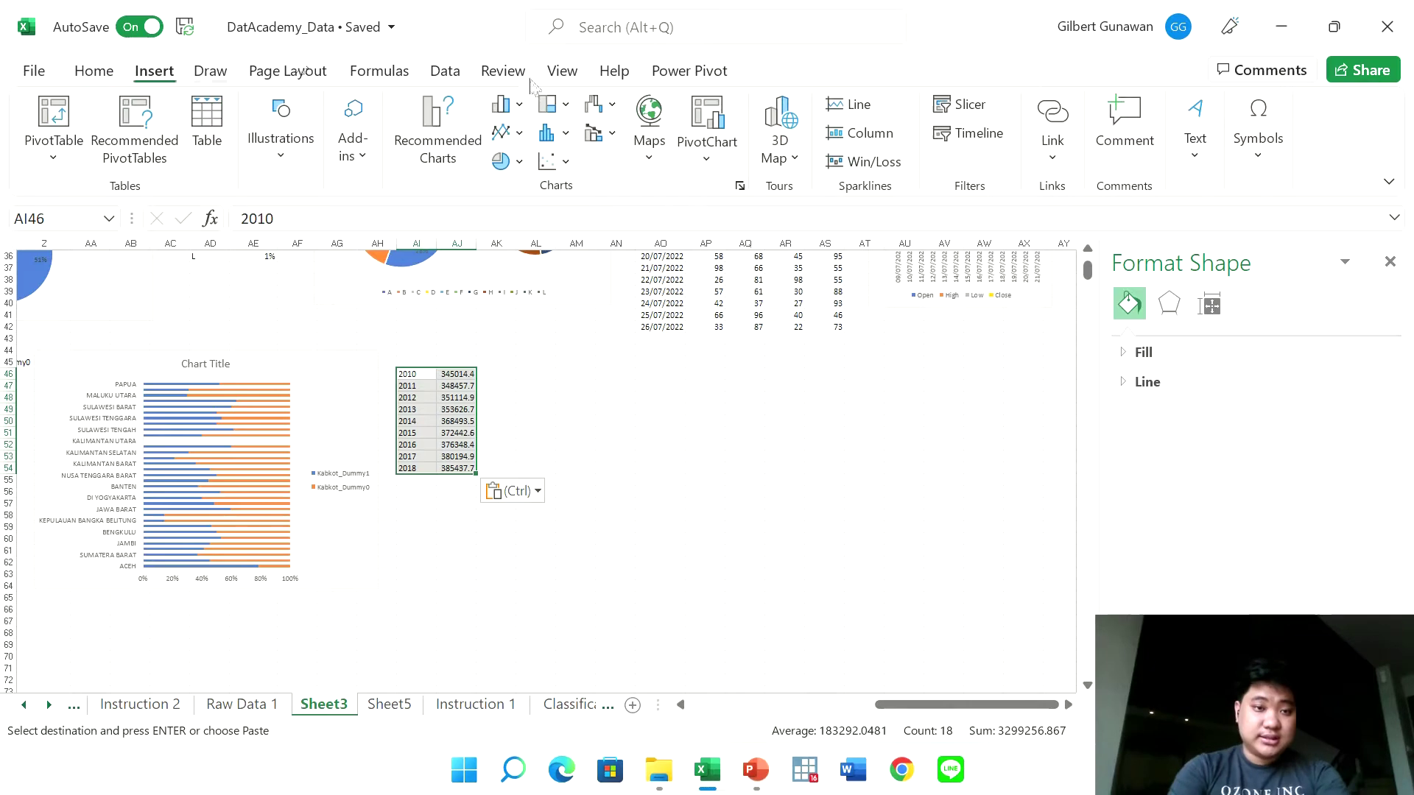
Insert a basic line chart of the pasted data, discarding an attempted Series2 removal
left_click(508, 133)
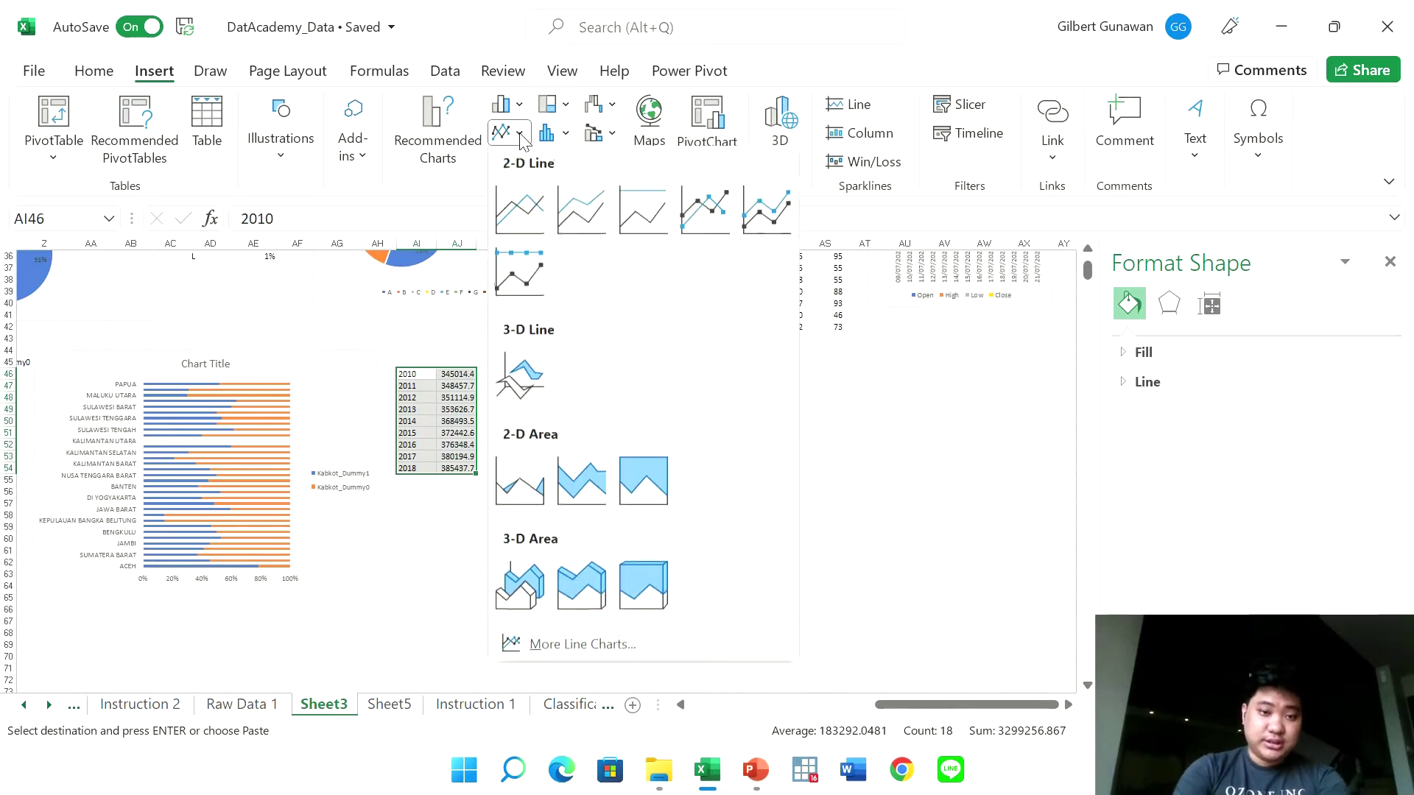
left_click(517, 233)
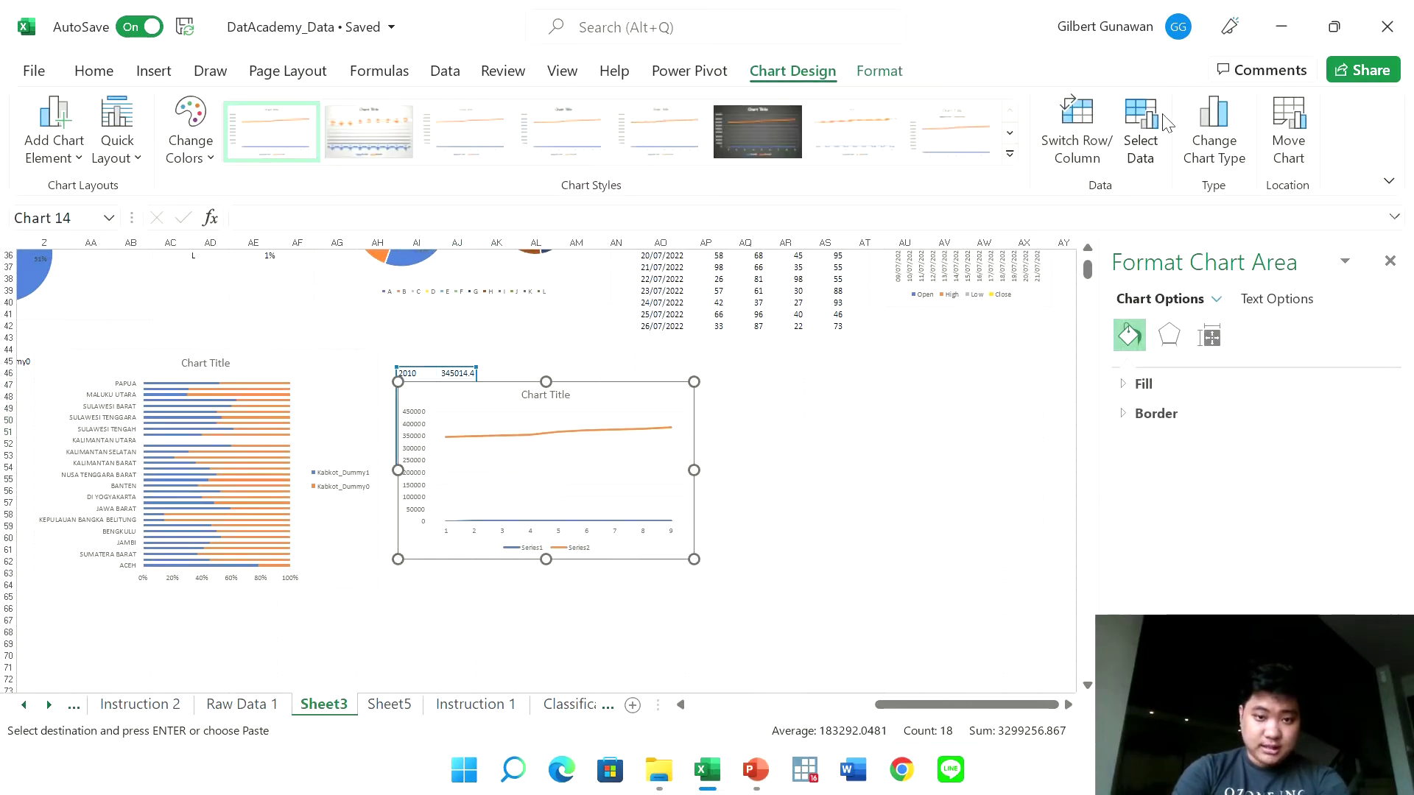
left_click(1162, 119)
left_click(692, 483)
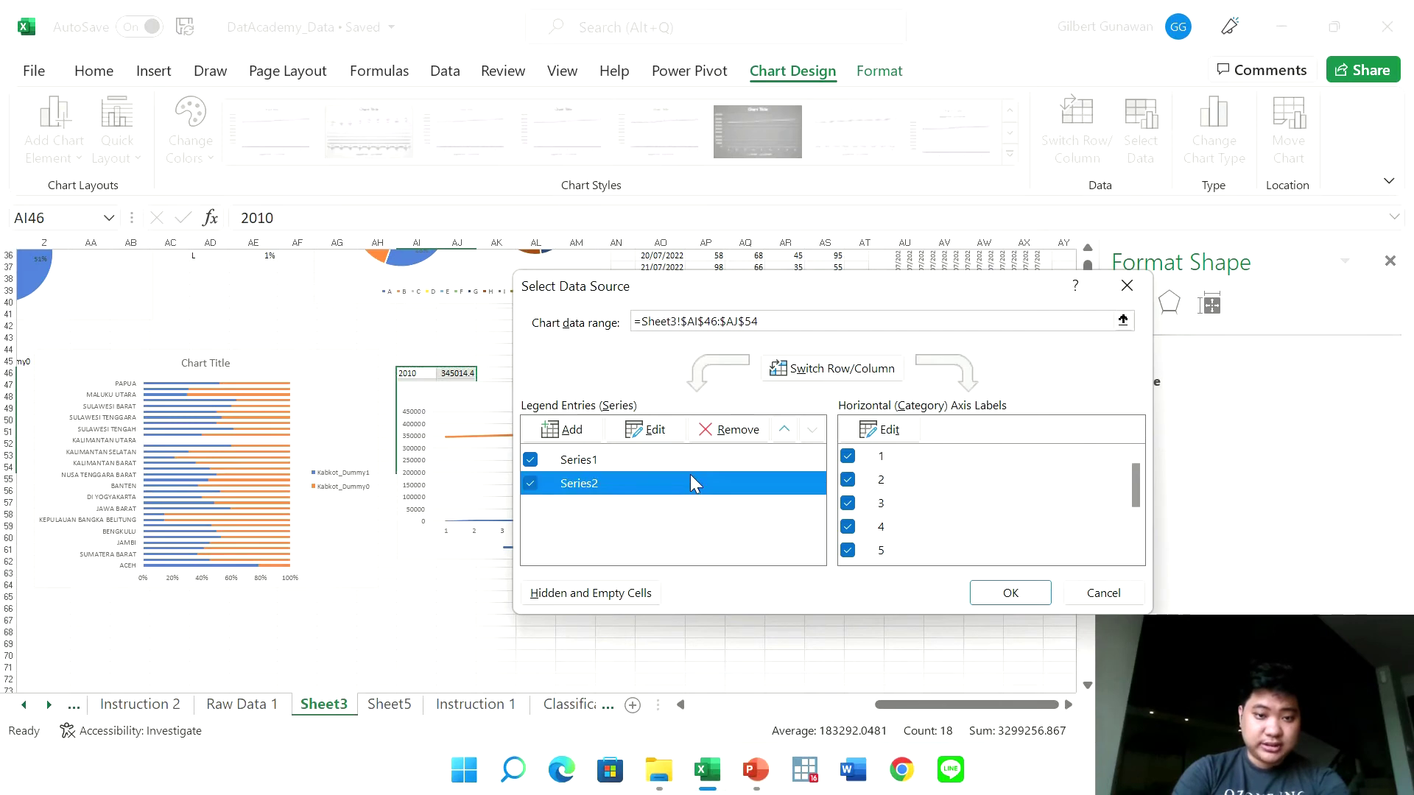
left_click(714, 435)
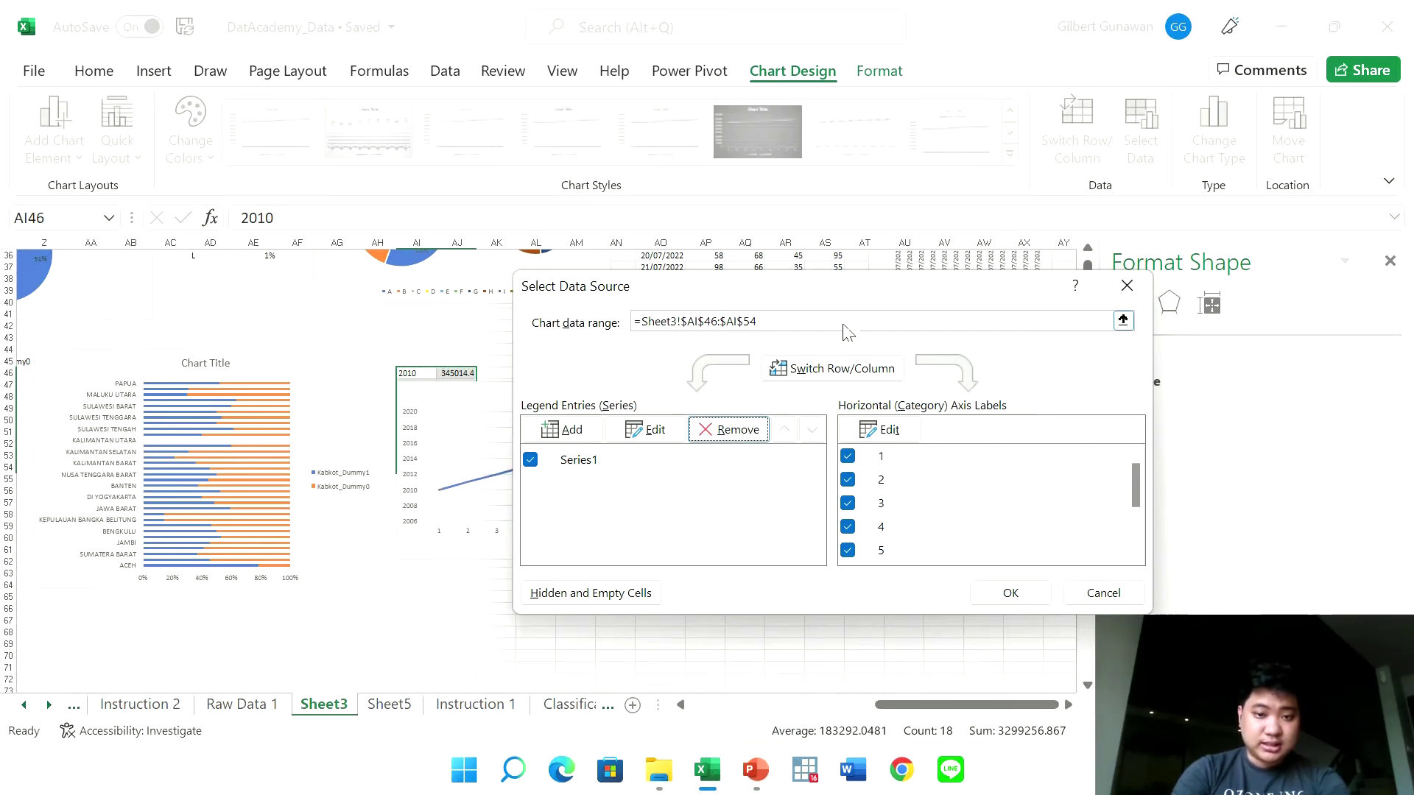
mouse_move(852, 304)
left_mouse_down()
mouse_move(988, 306)
mouse_move(1068, 333)
left_mouse_up()
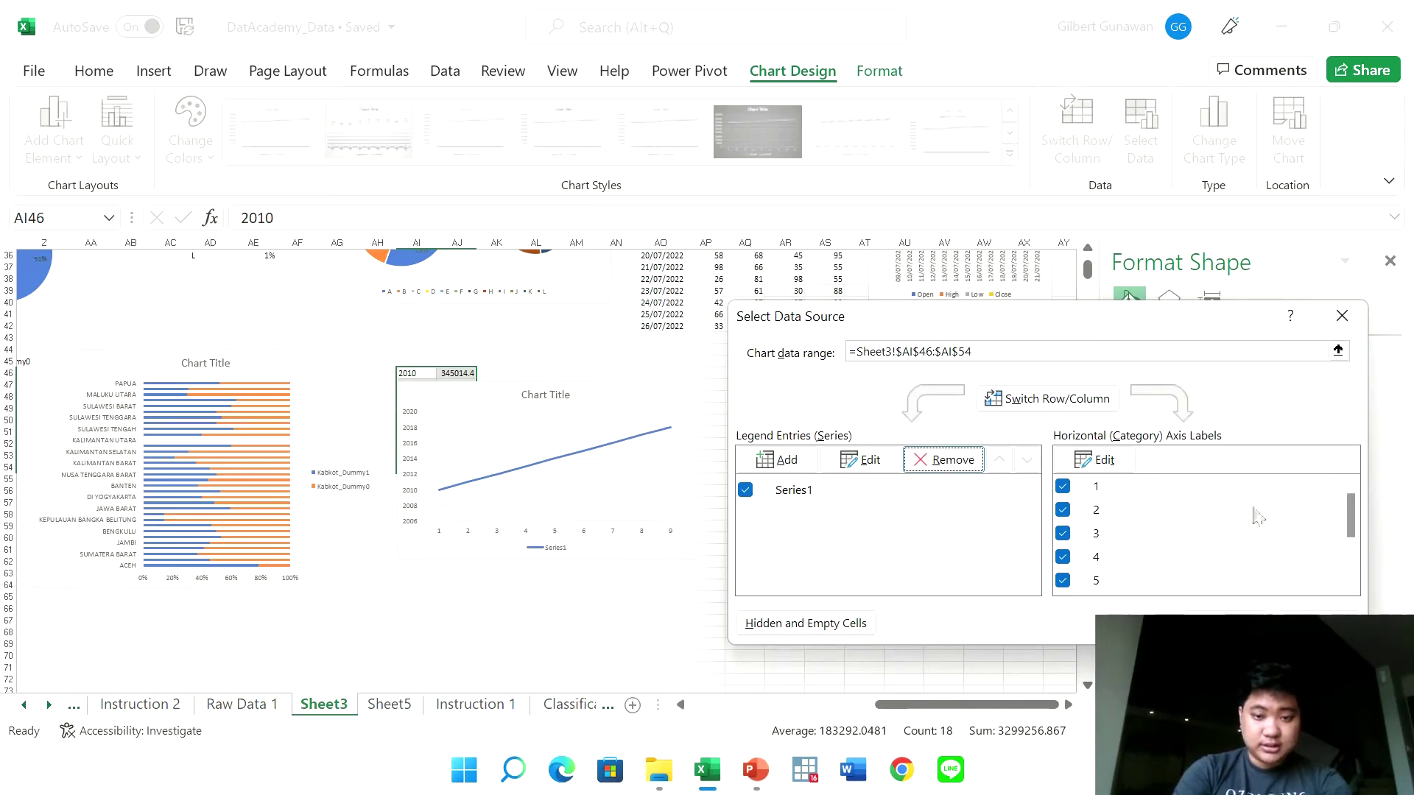
key("Escape")
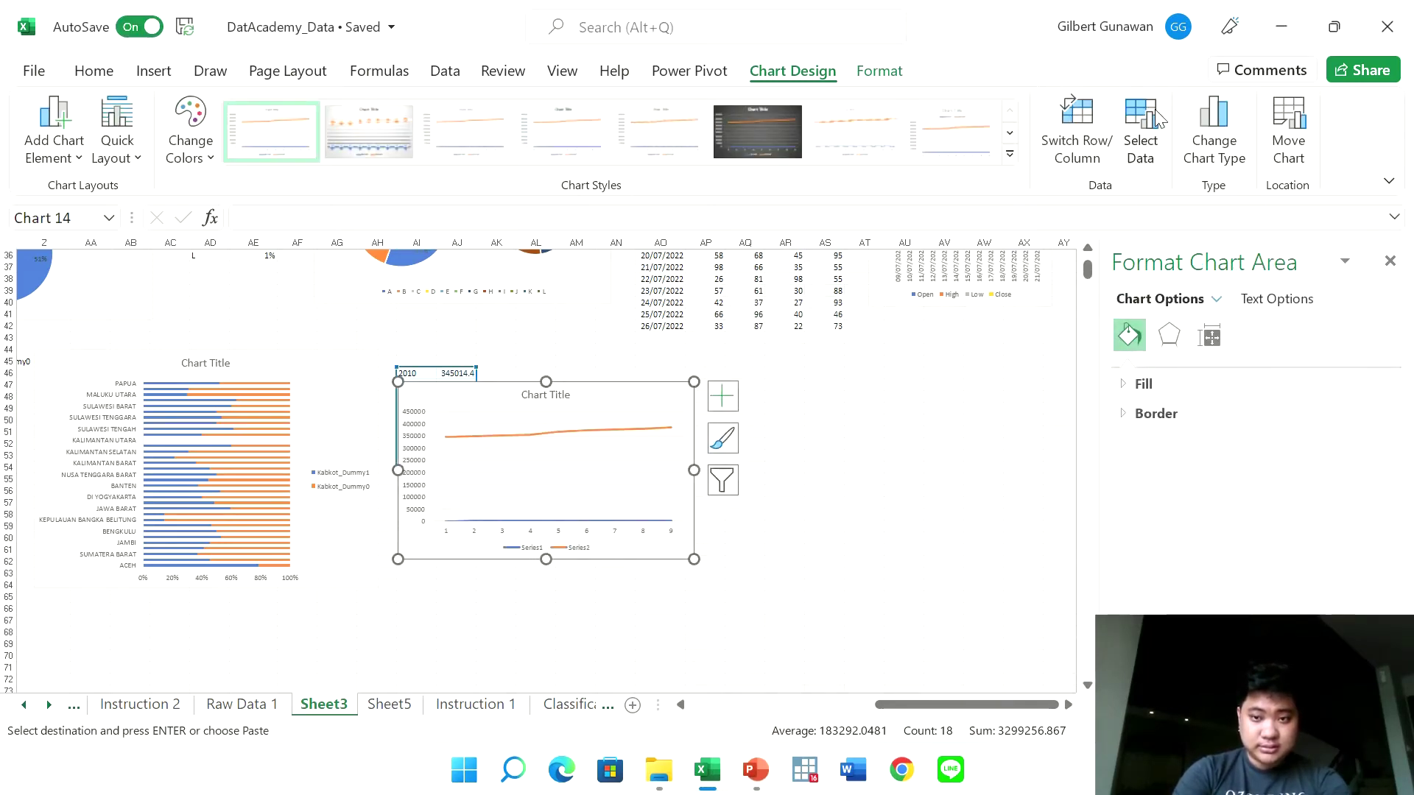
Remove Series1 in Select Data so the chart plots only Series2
left_click(1149, 122)
left_click(815, 512)
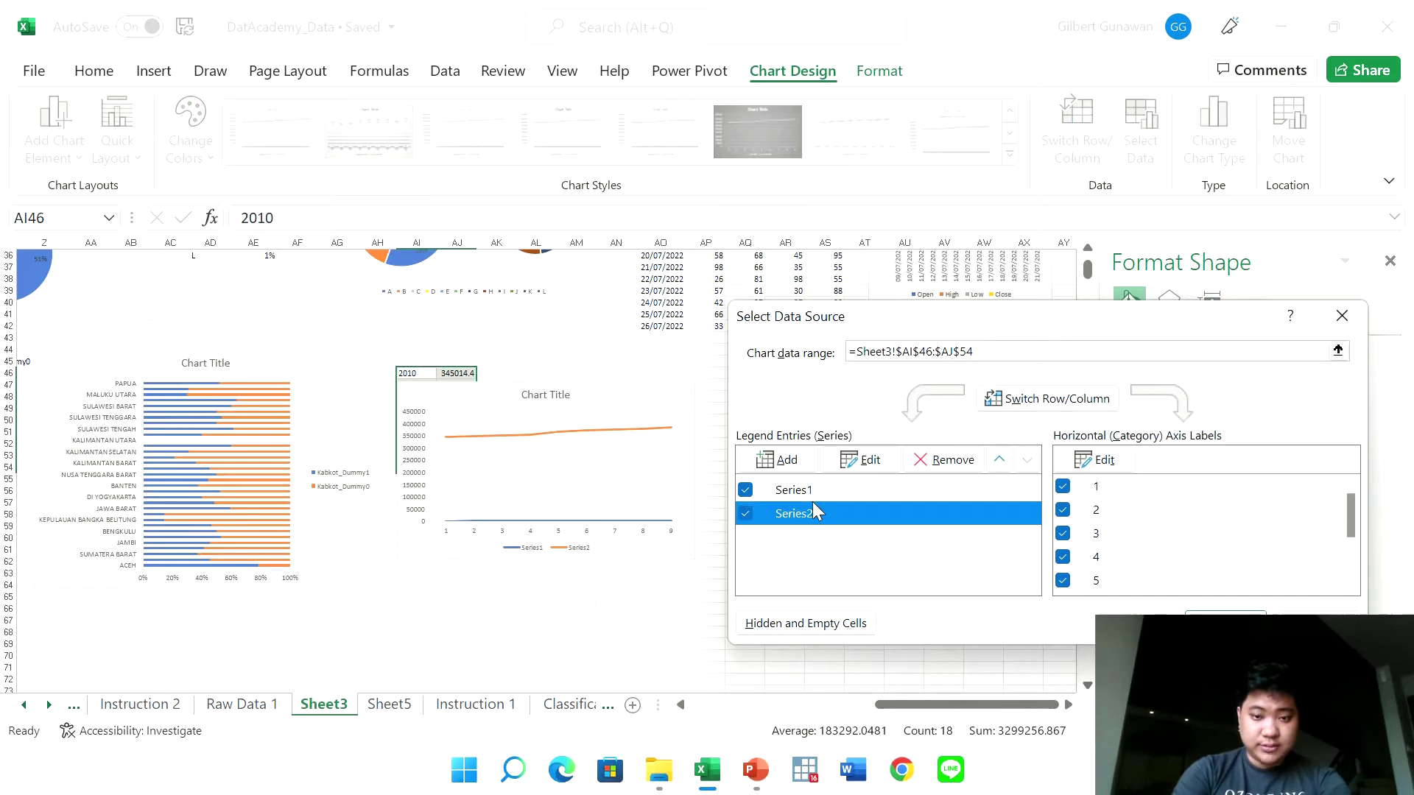
left_click(828, 490)
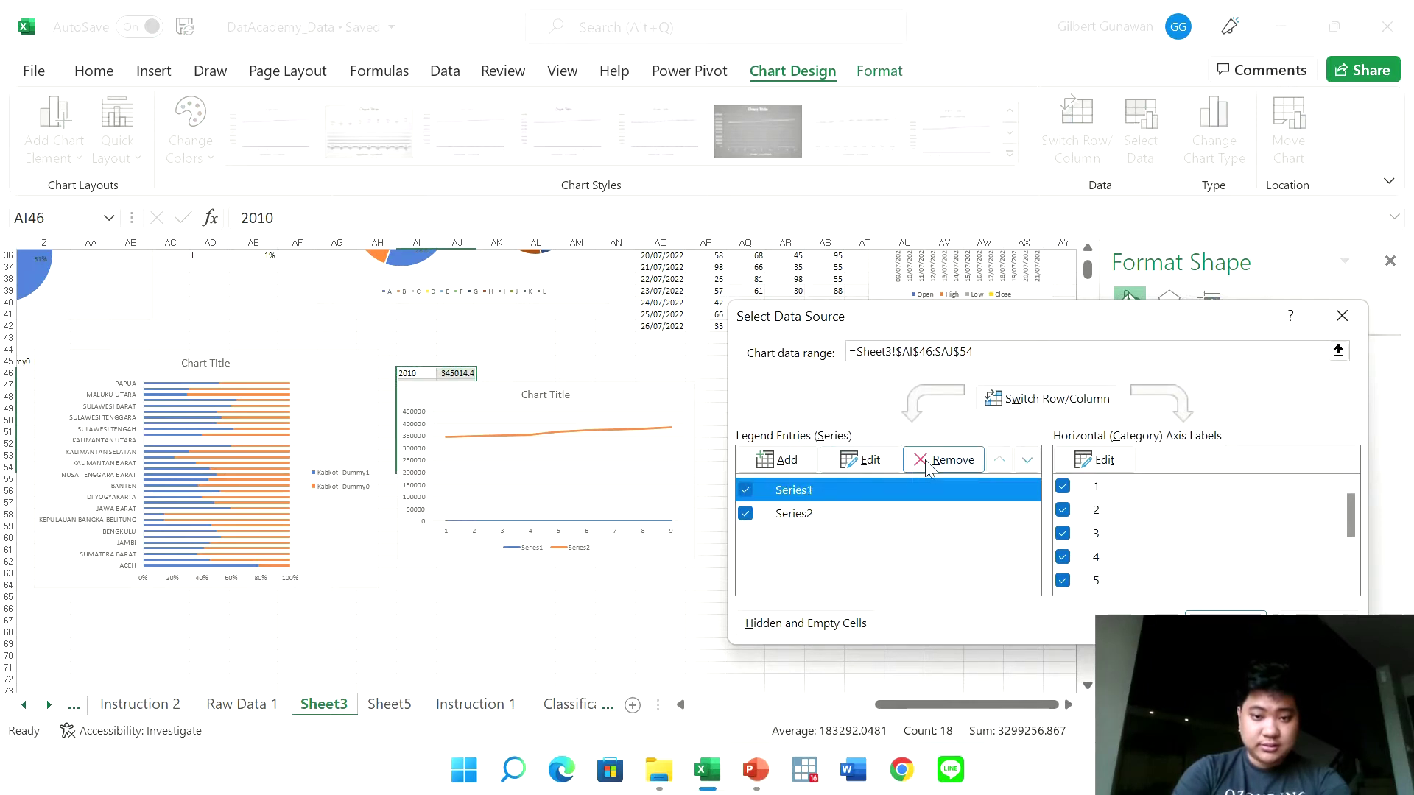
left_click(943, 460)
left_click(802, 492)
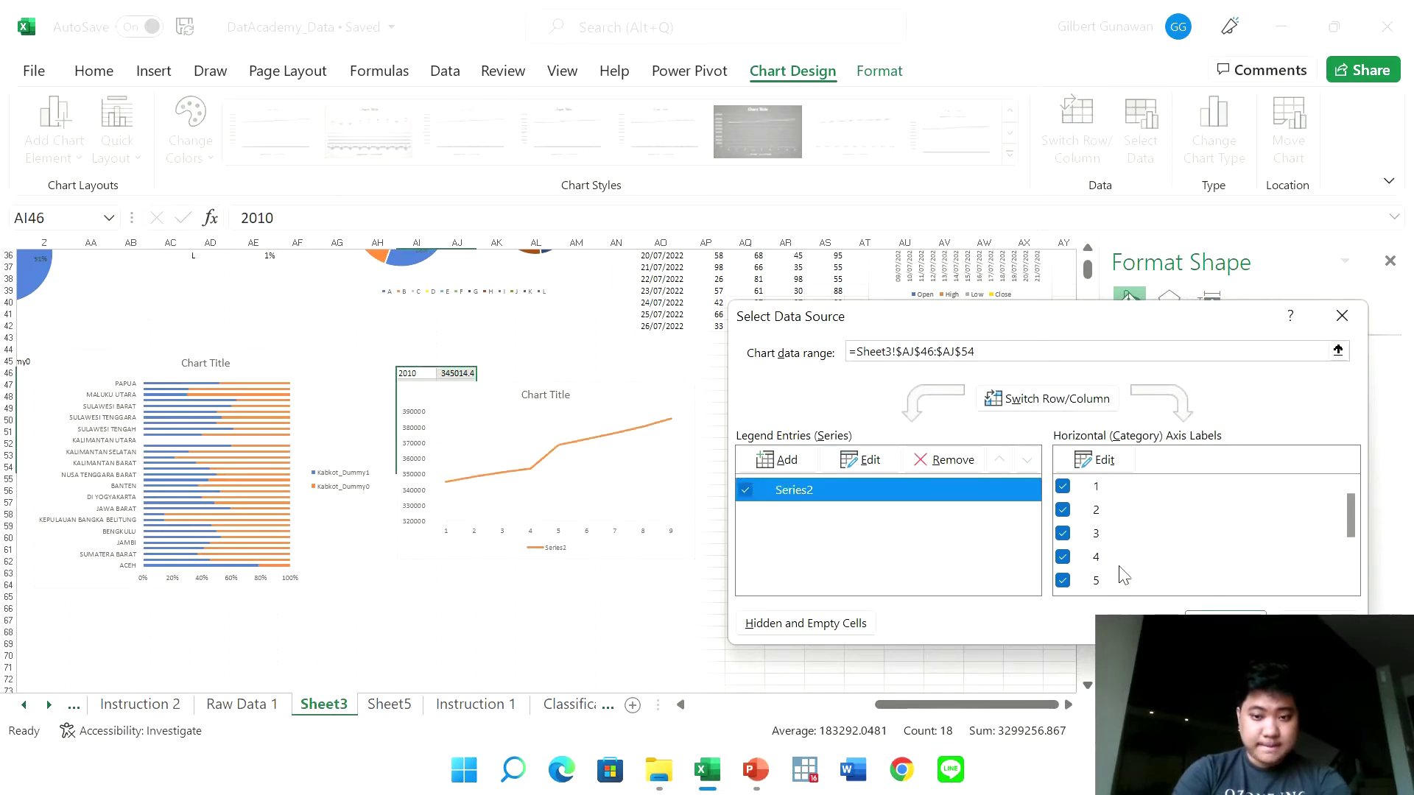
key("Return")
Move the line chart below the 2010–2018 yearly data
left_click(634, 391)
mouse_move(634, 391)
left_mouse_down()
mouse_move(649, 539)
mouse_move(626, 489)
left_mouse_up()
left_click(685, 437)
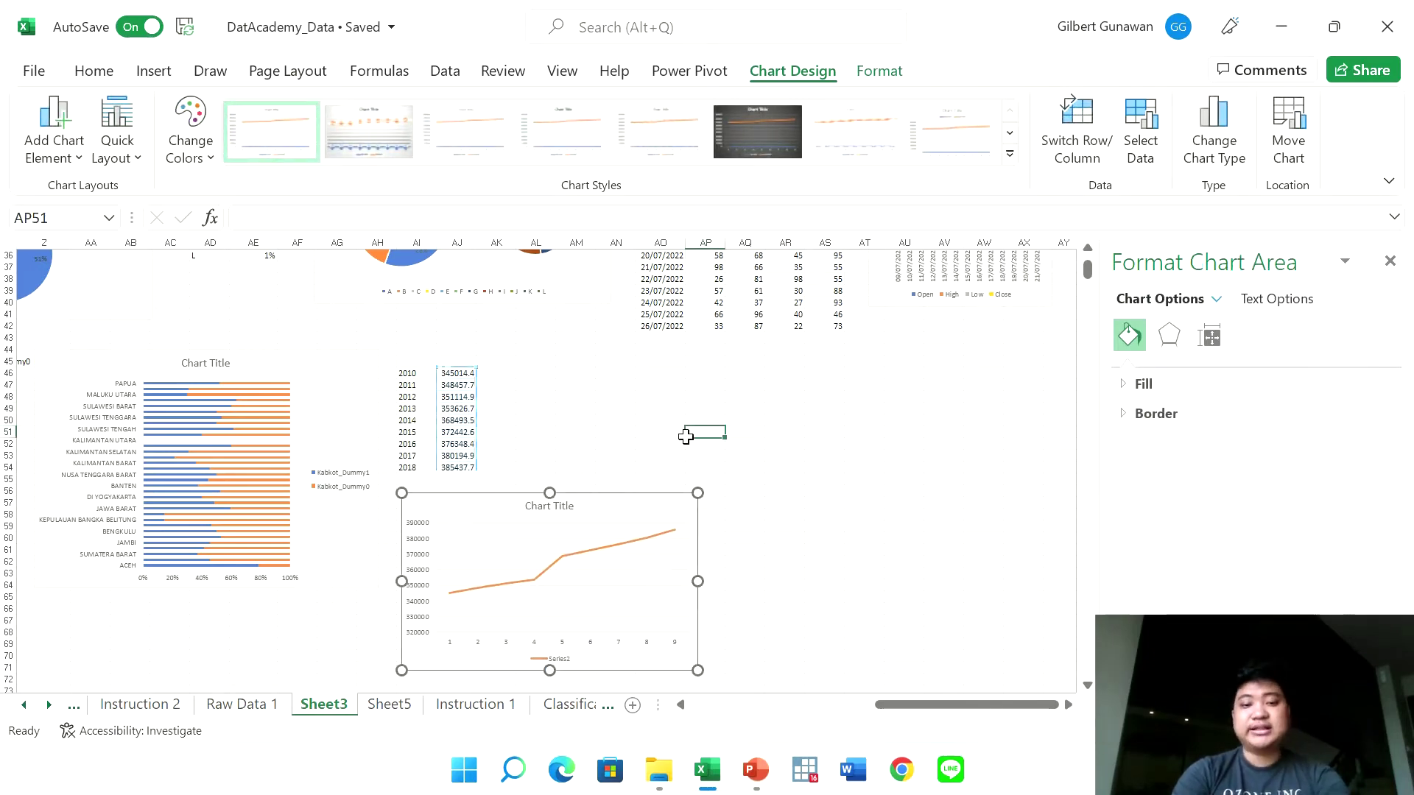
key("alt+Tab")
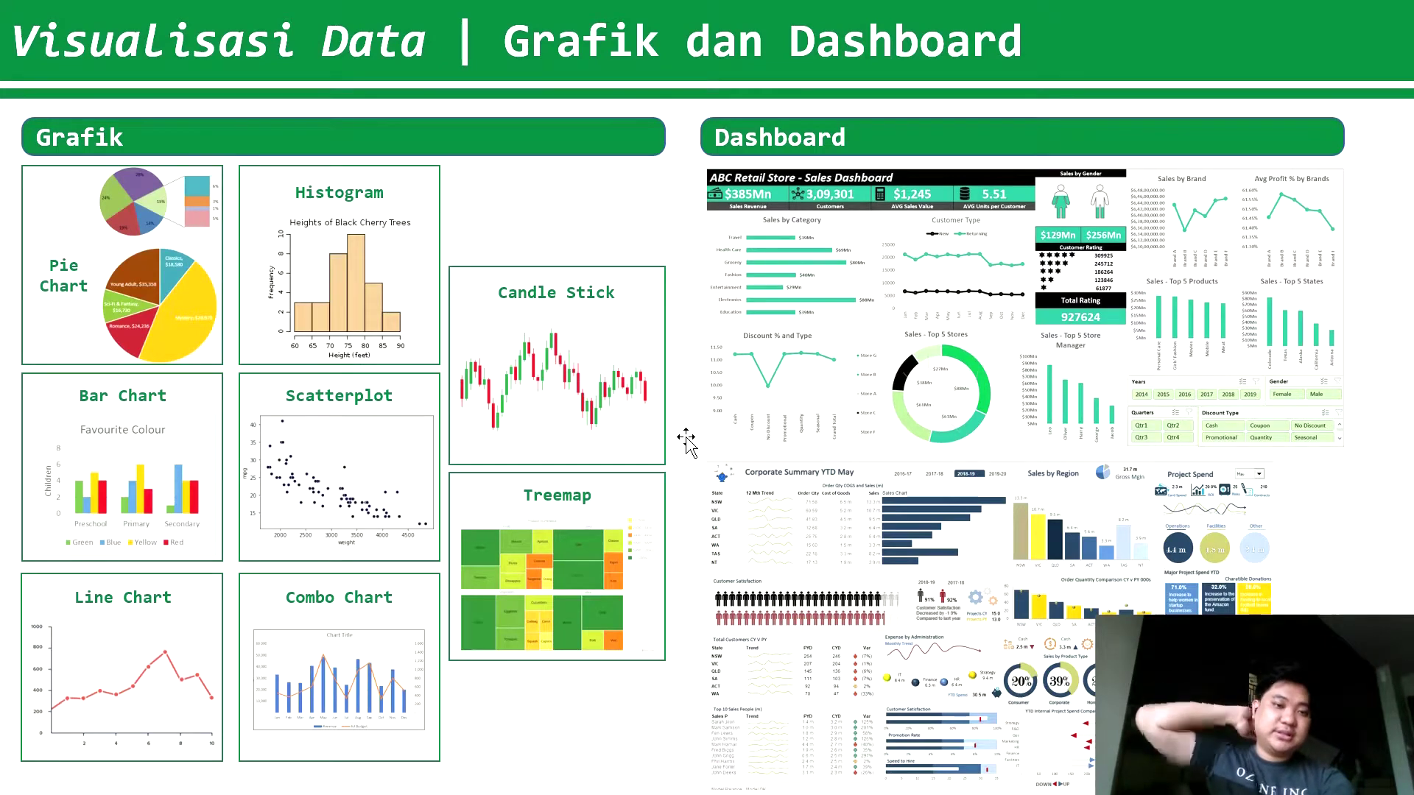
Browse Excel's Insert tab Column/Bar and Statistic chart options, then switch windows again
key("alt+Tab")
left_click(154, 71)
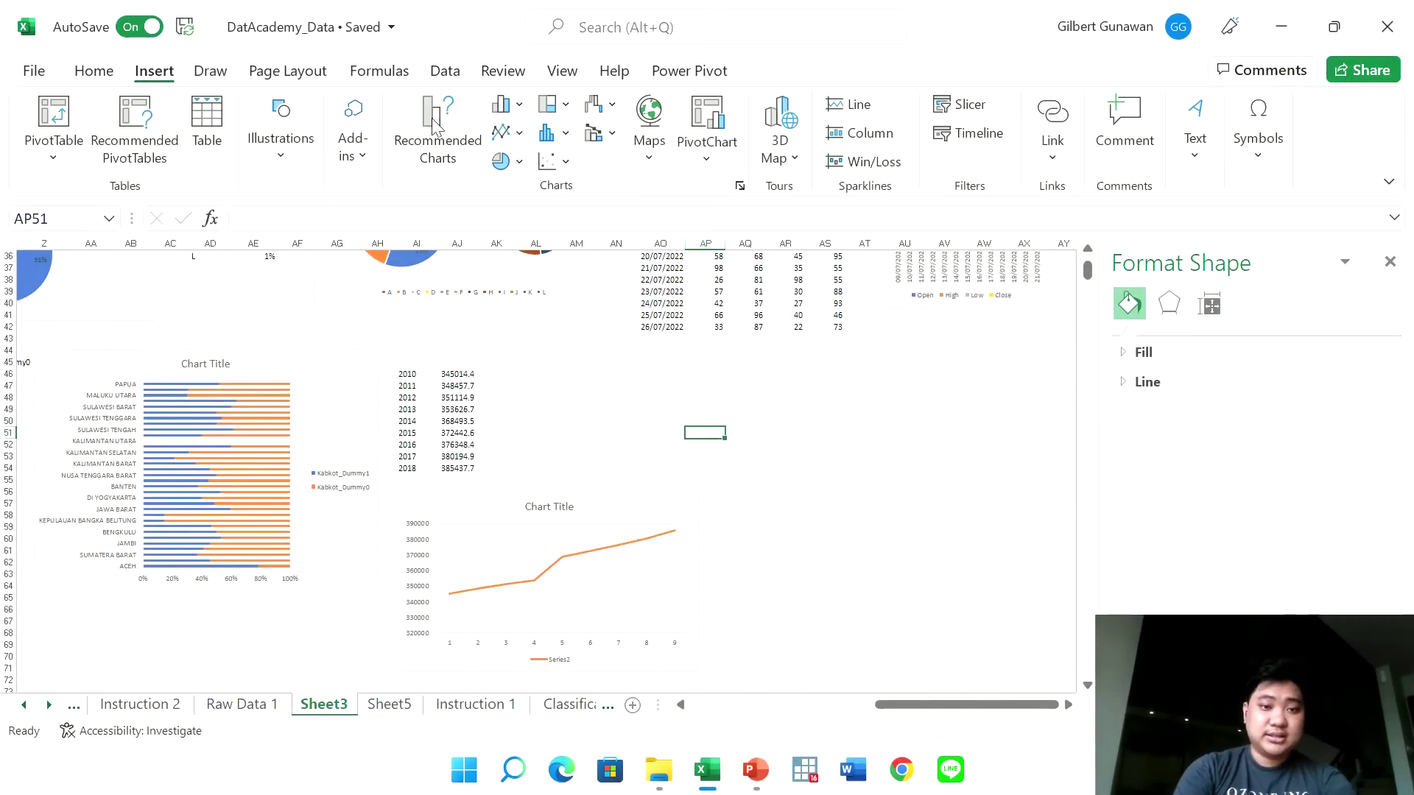
left_click(495, 110)
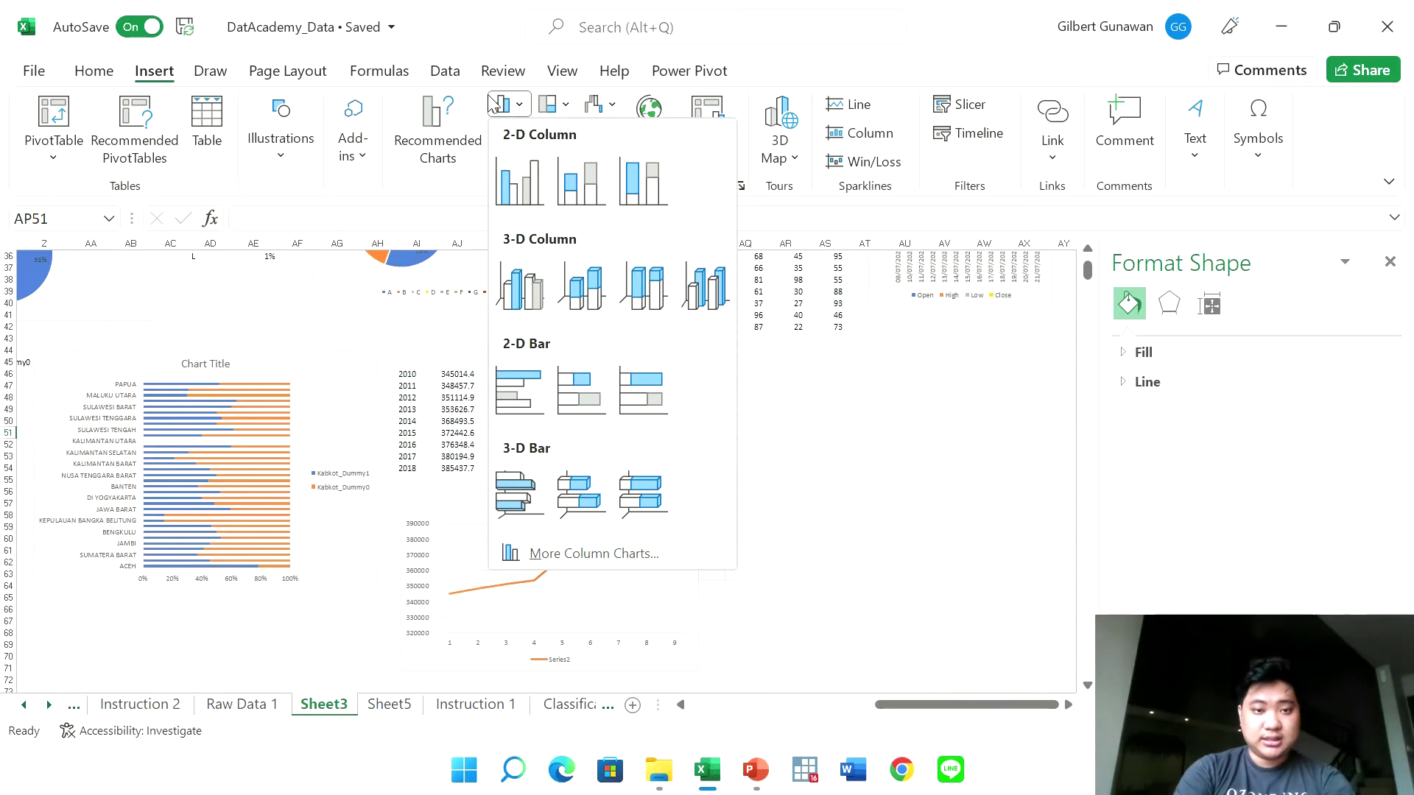
key("Escape")
left_click(561, 136)
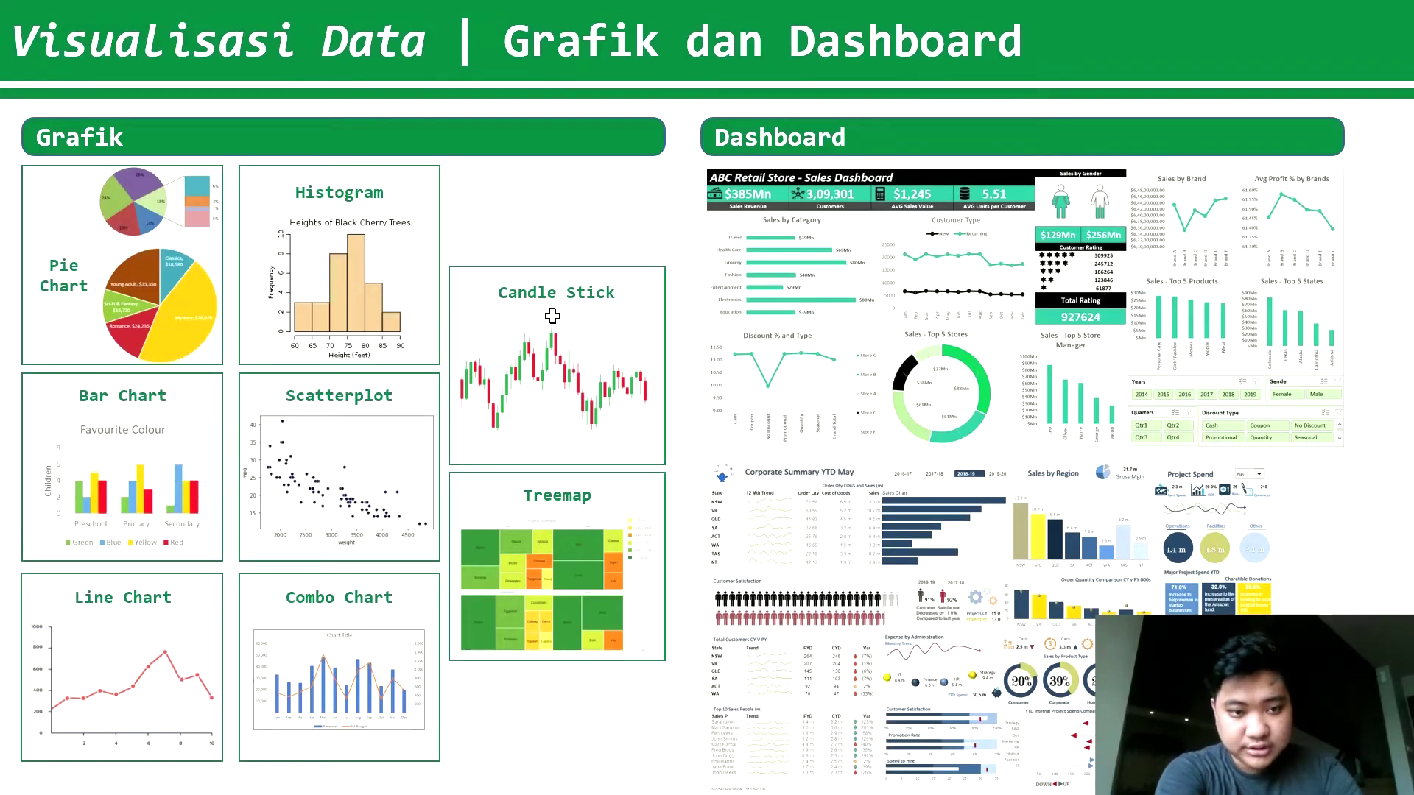
key("alt+Tab")
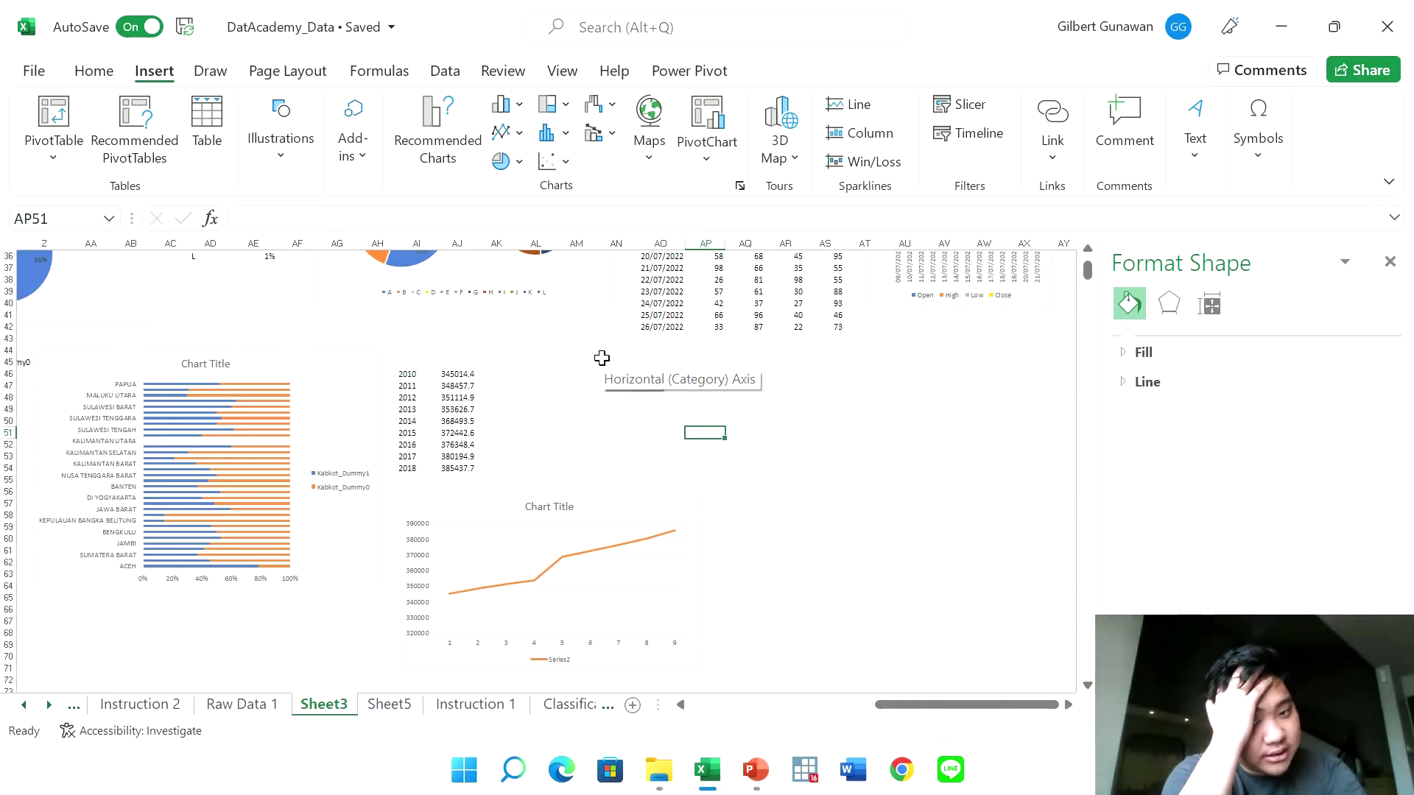
Enter 2010 and 2011 in AR46:AR47 and fill the years down to 2022
left_click(785, 363)
scroll(783, 368, "up", 4, "ctrl")
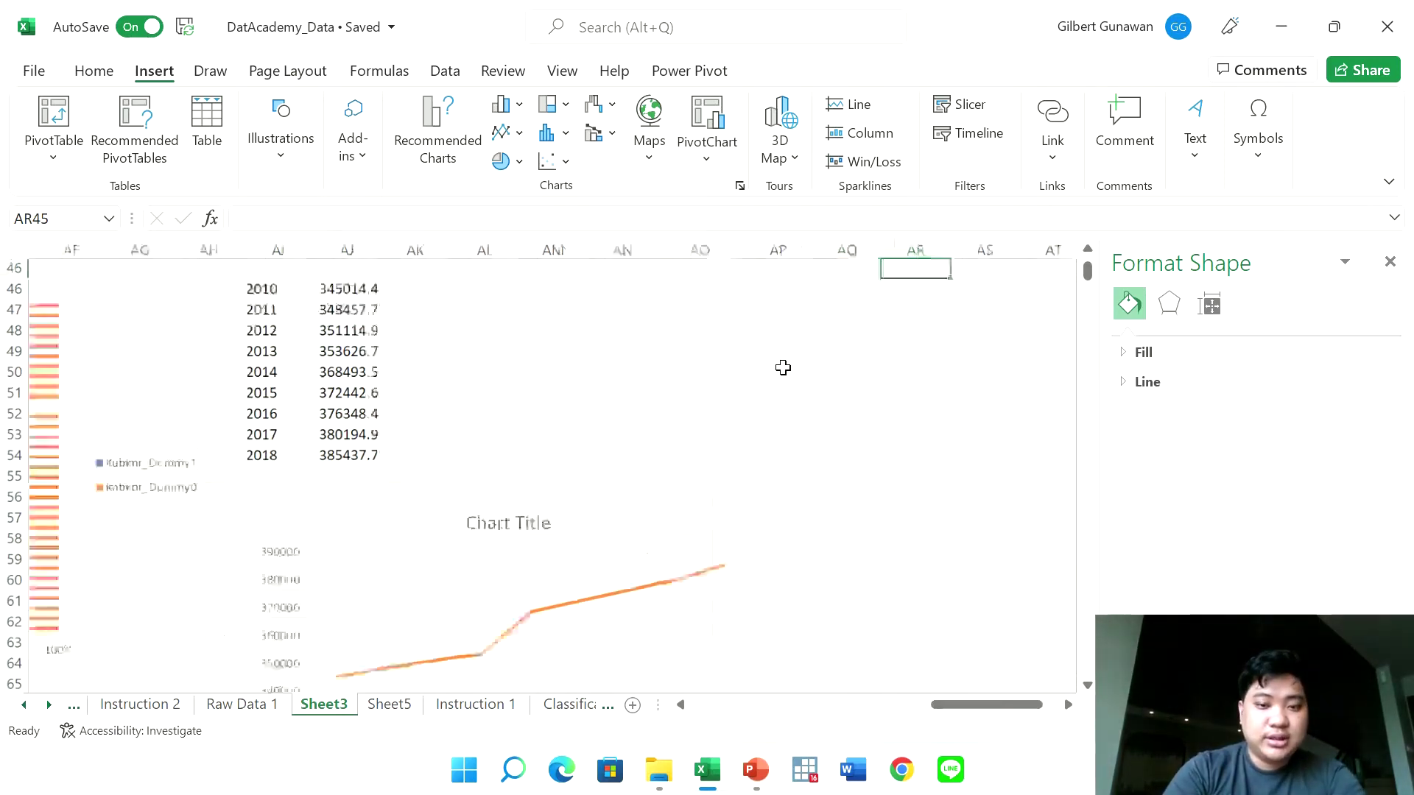
scroll(782, 367, "up", 2, "ctrl")
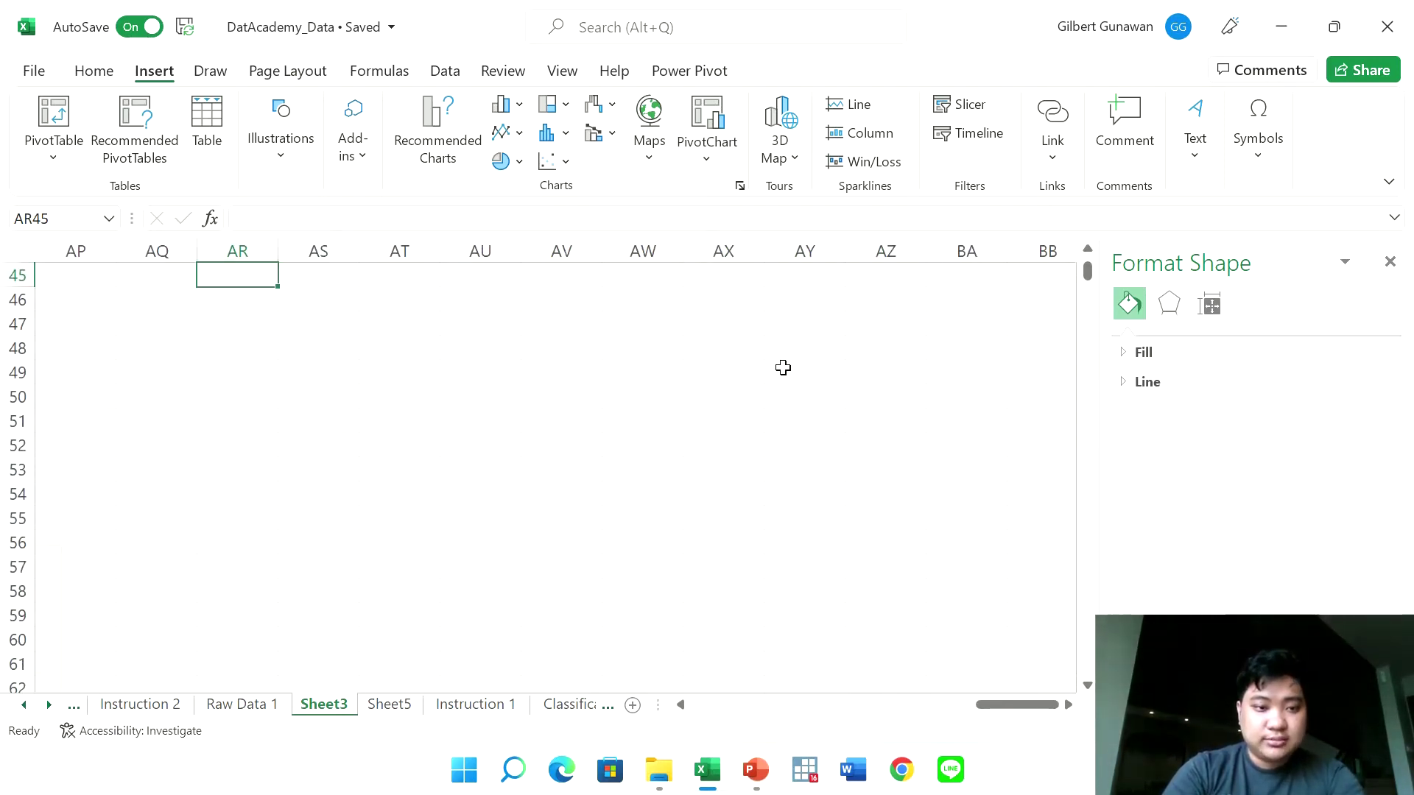
scroll(783, 367, "up", 1)
key("Down")
type("20")
key("Return")
type("201")
key("Up")
key("shift+Down")
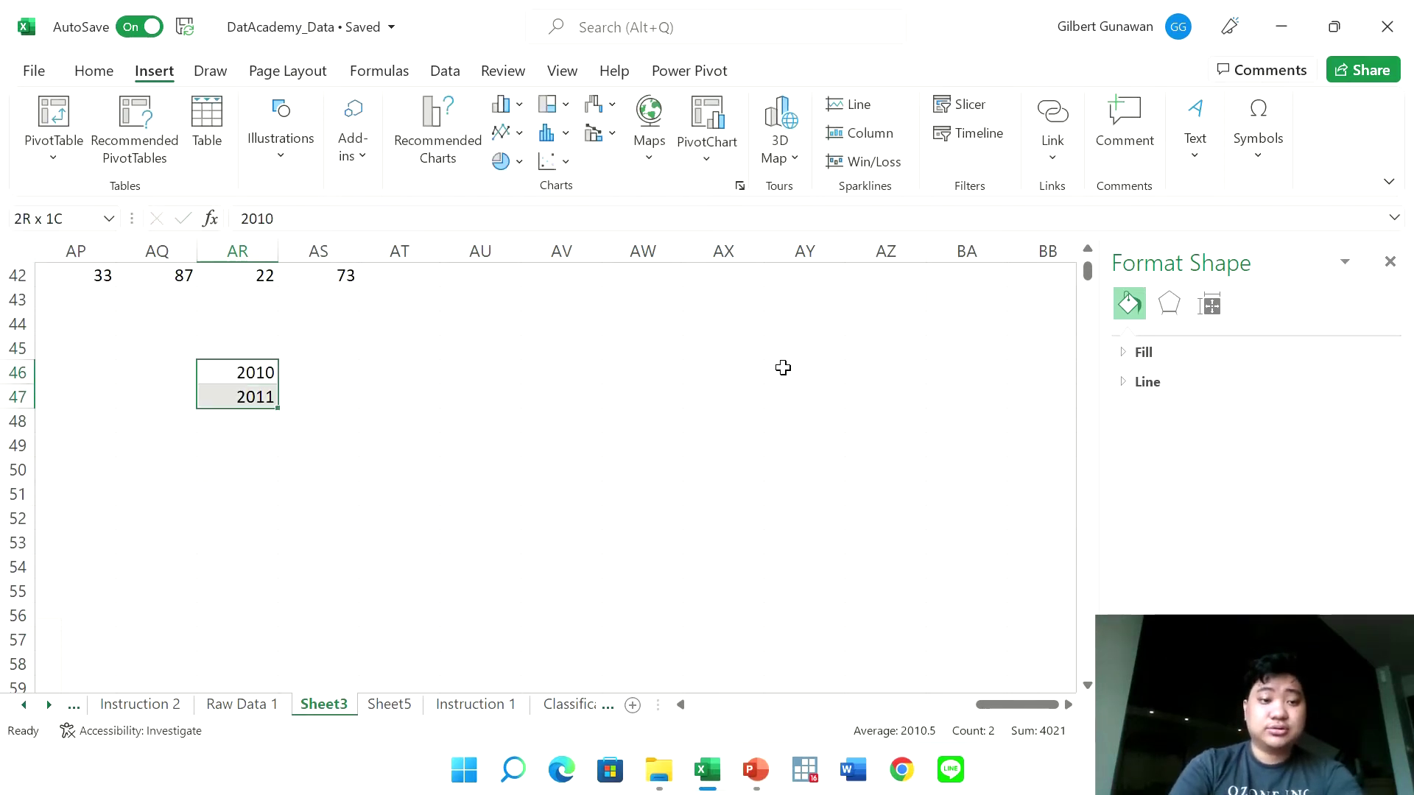
left_click_drag(275, 405, 252, 667)
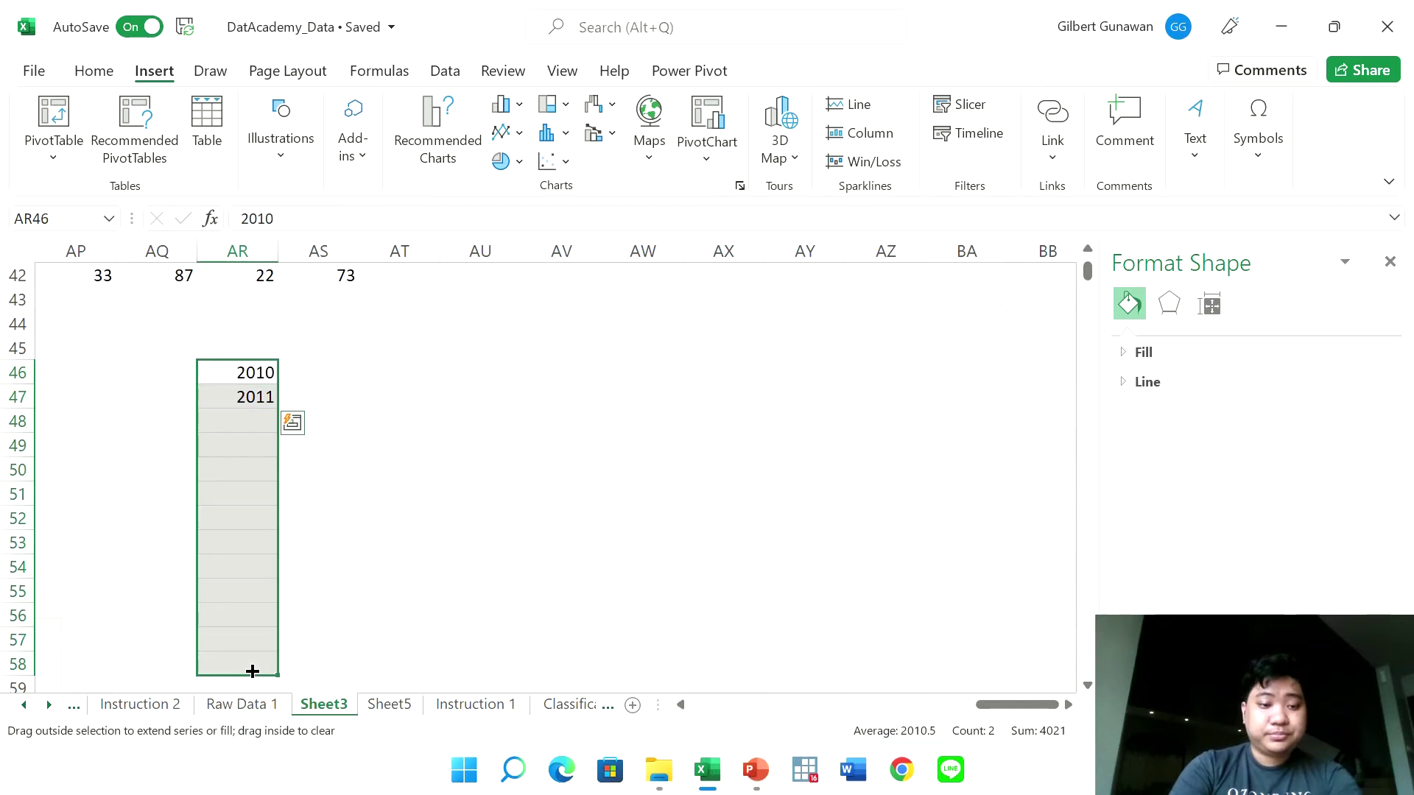
Type the header 'Tax Ratio' in cell AS45
left_click(307, 369)
key("Up")
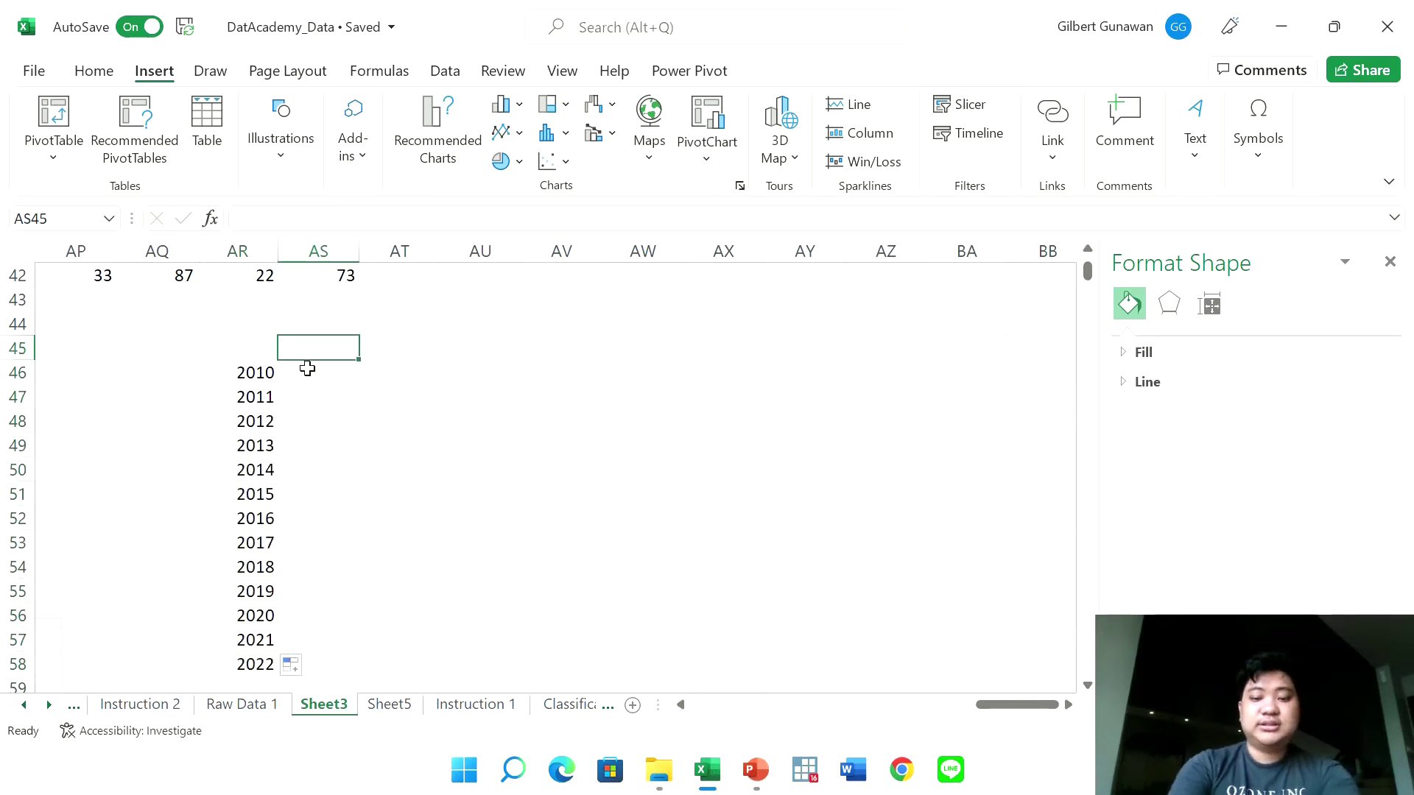
type("Tingkat")
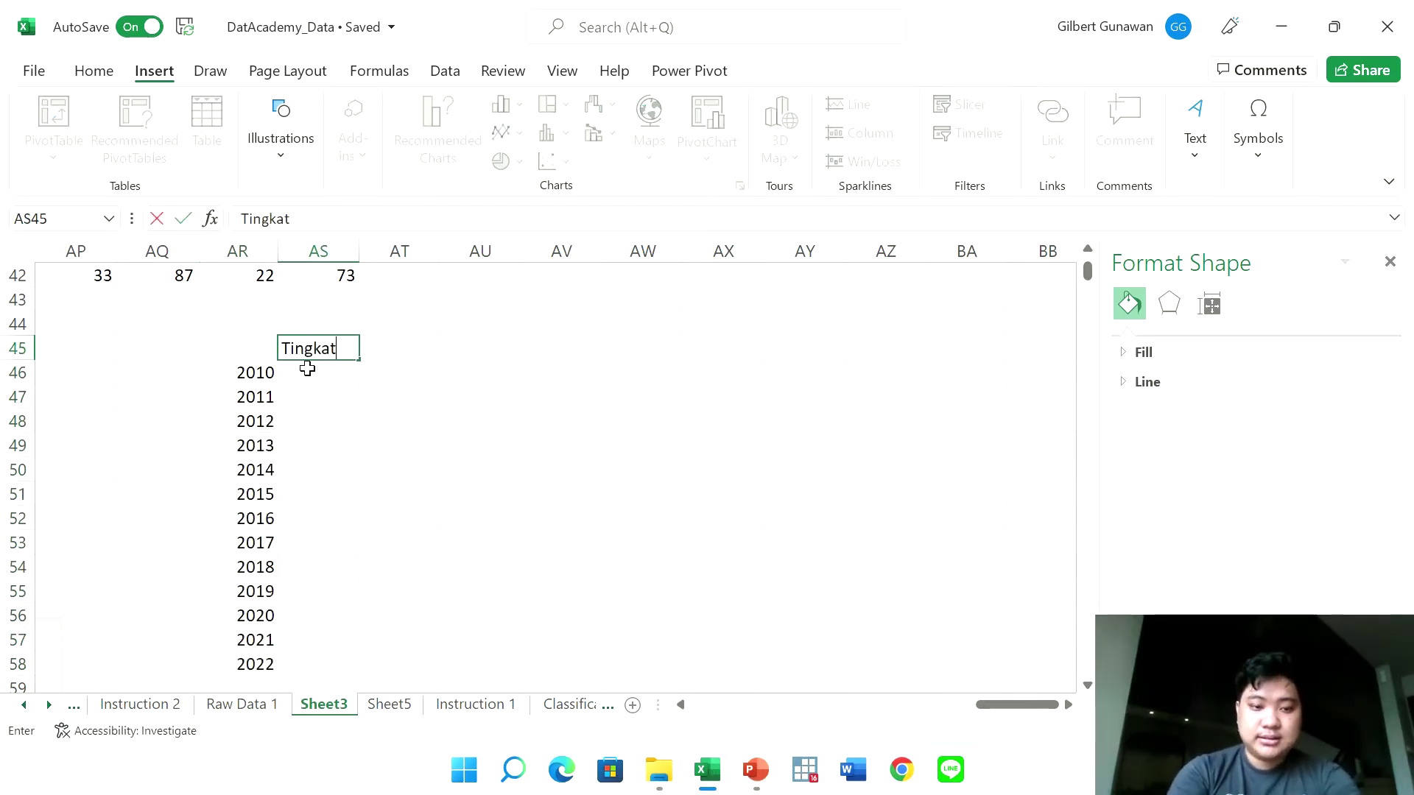
key("F2")
key("shift+Home")
type("Tax Rati")
Fill the Tax Ratio column with =RANDBETWEEN(0;1) formulas formatted as whole percentages
key("Return")
type("=randb")
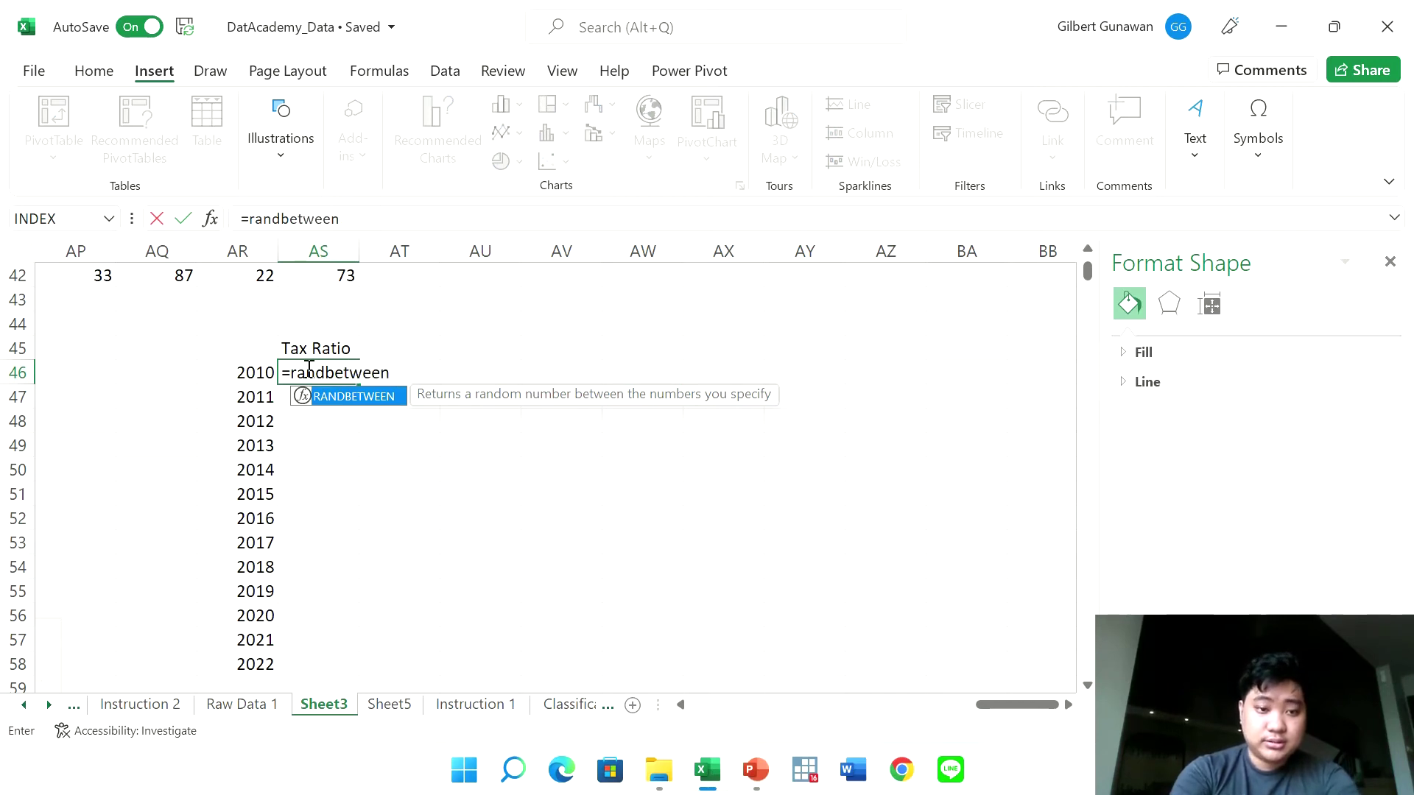
type("(")
type("0;1)")
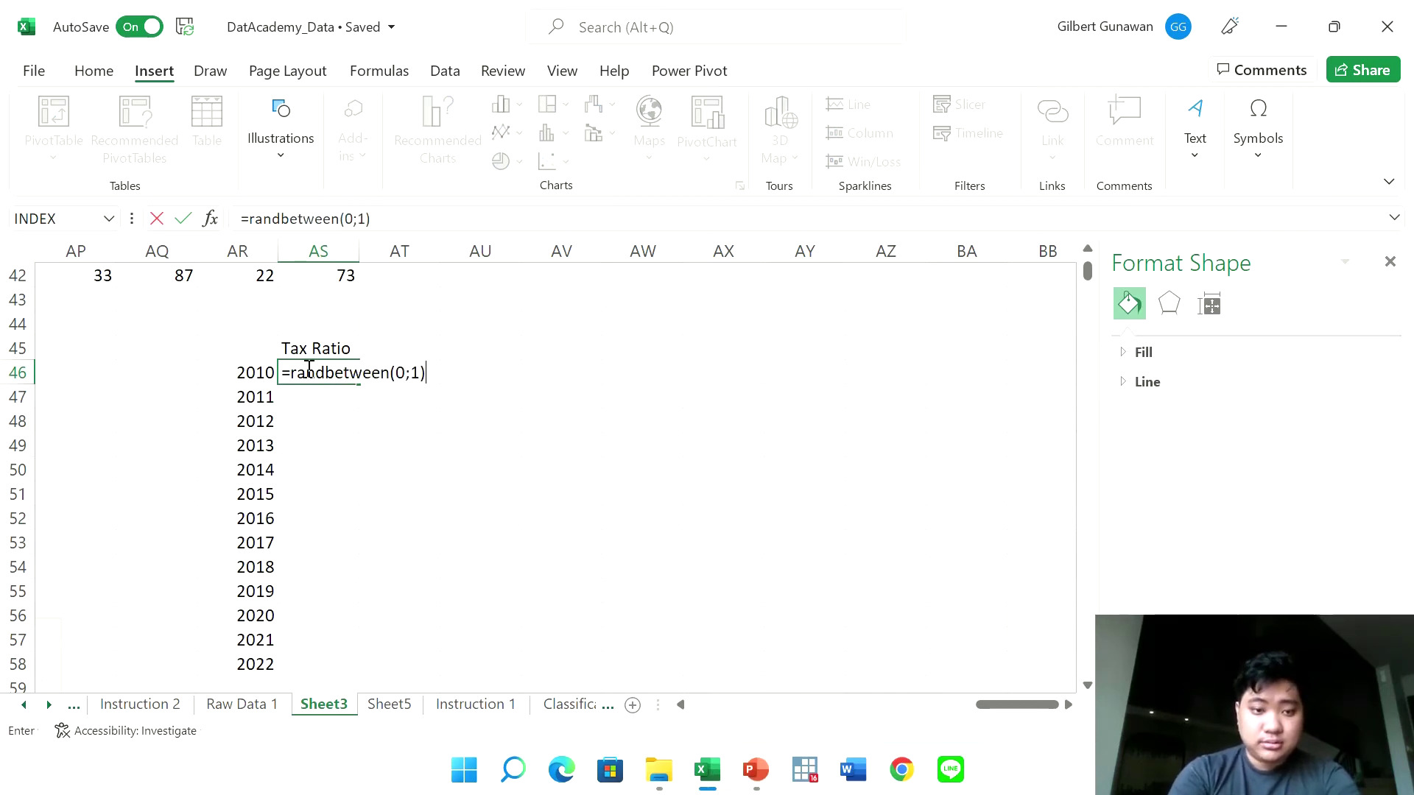
key("Return")
left_click(309, 372)
mouse_move(360, 384)
left_mouse_down()
mouse_move(337, 538)
mouse_move(336, 482)
left_mouse_up()
left_click(94, 72)
left_click(728, 134)
left_click(684, 161)
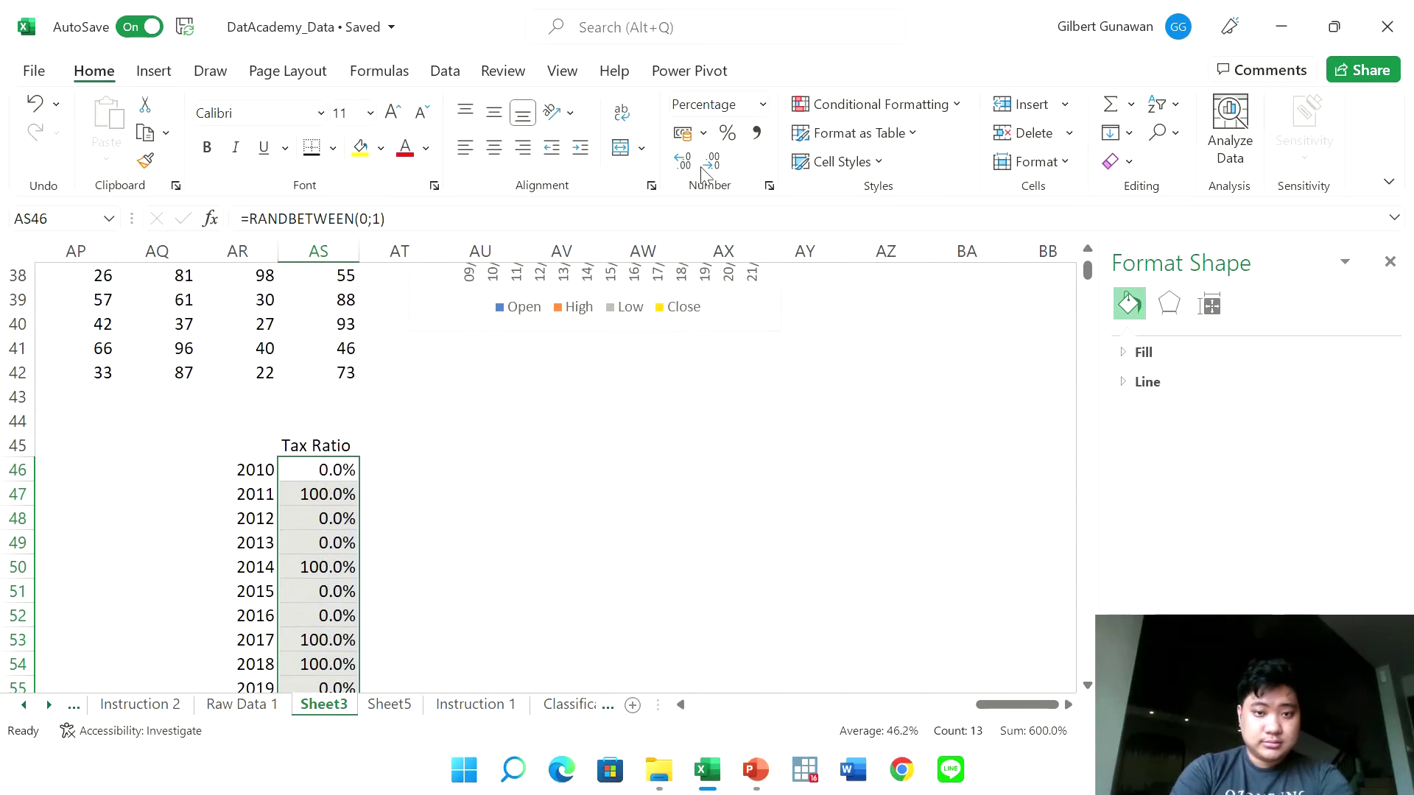
left_click(709, 168)
Change the 2010 formula to RAND() and copy it down to 2022
scroll(481, 431, "down", 2)
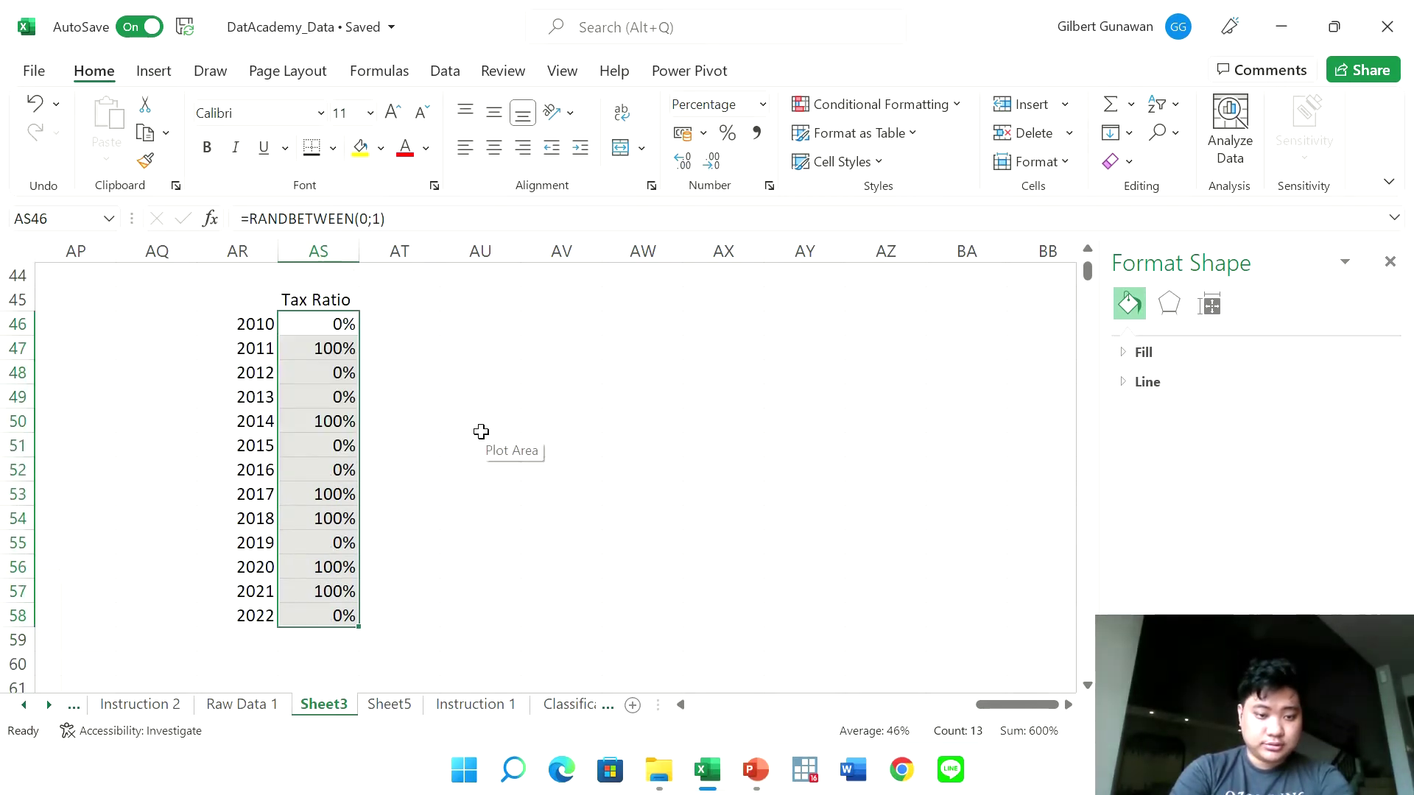
left_click(347, 326)
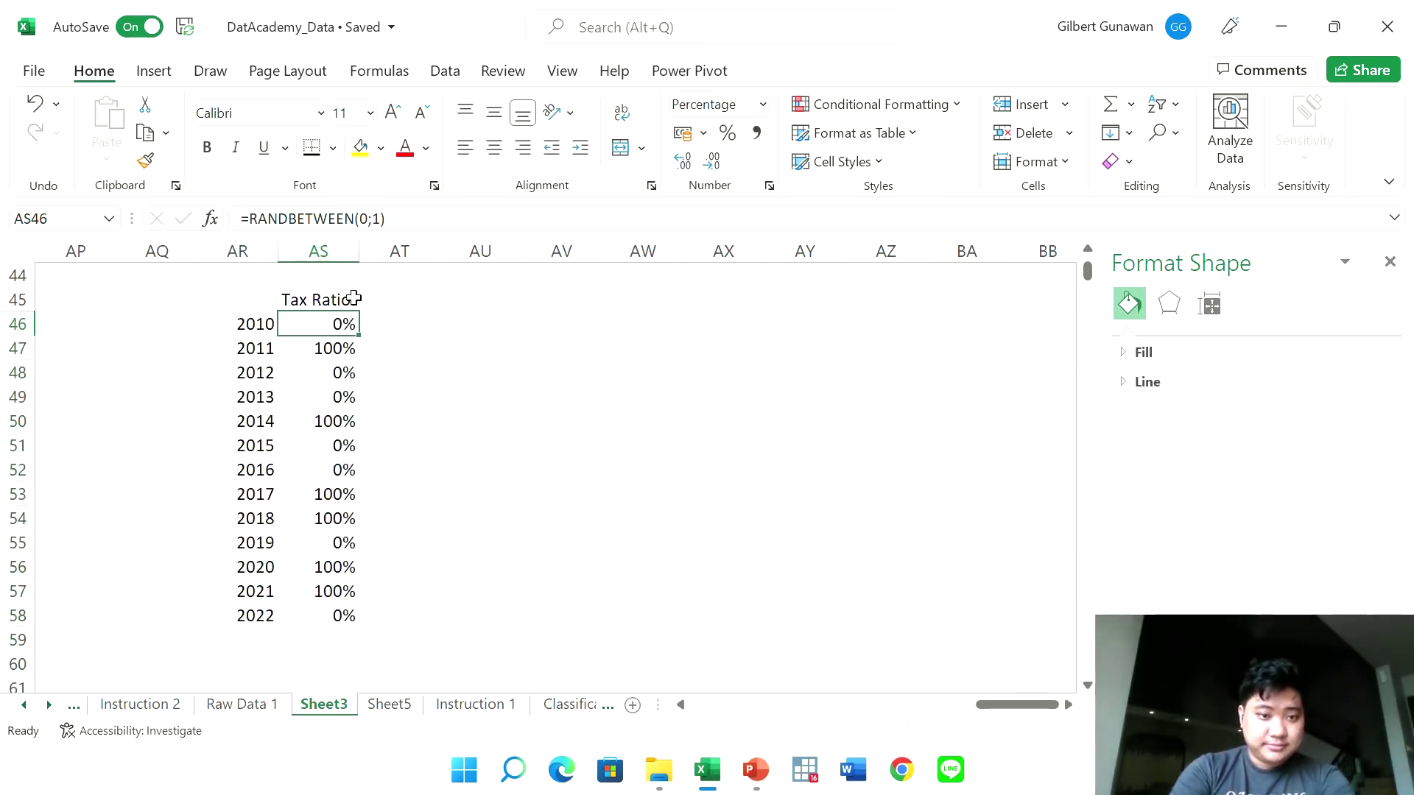
left_click_drag(381, 219, 290, 219)
key("BackSpace")
type("()")
key("Return")
key("Up")
left_click_drag(358, 335, 311, 623)
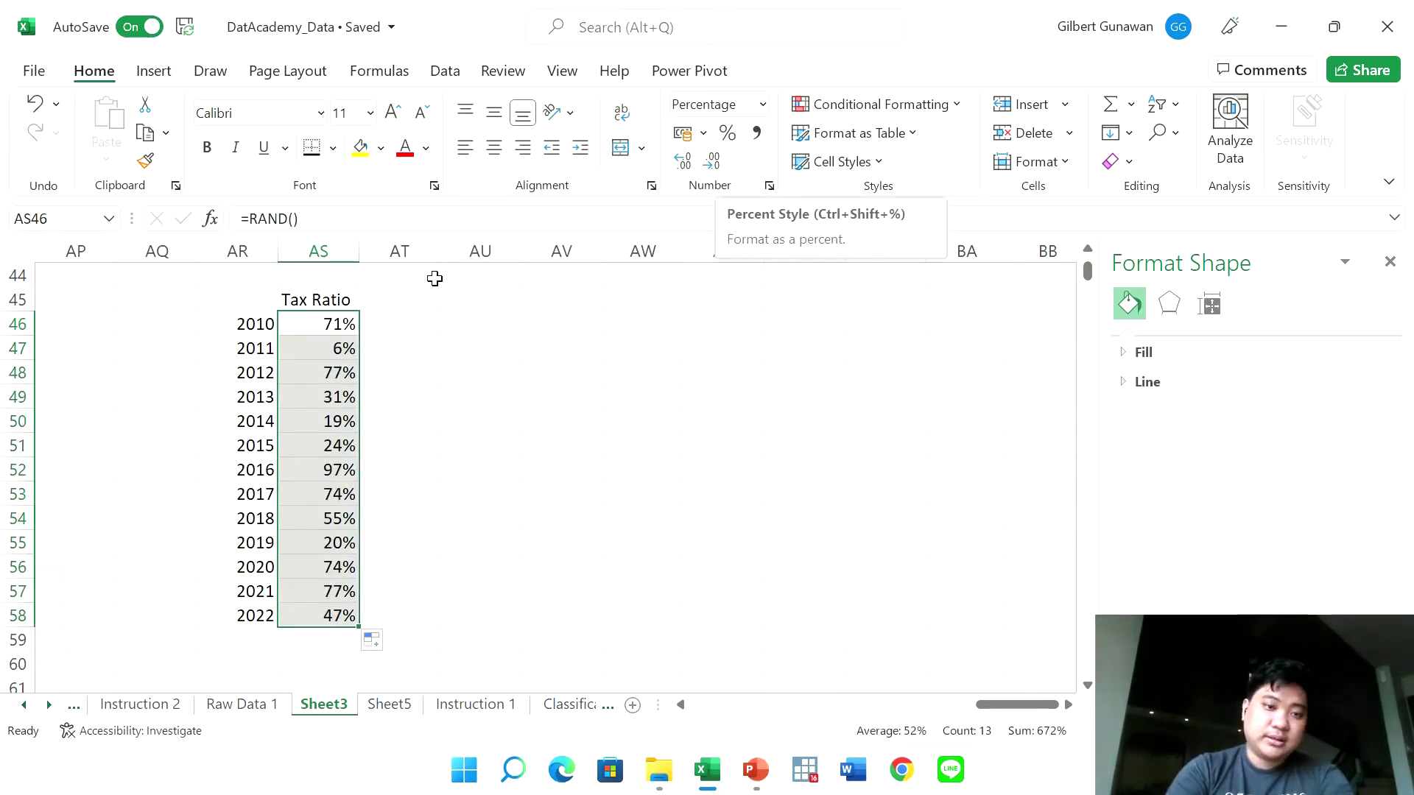
Enter 24% and 27% for 2010–2011, then fill =AS47+3% down to 60% in 2022
left_click(329, 324)
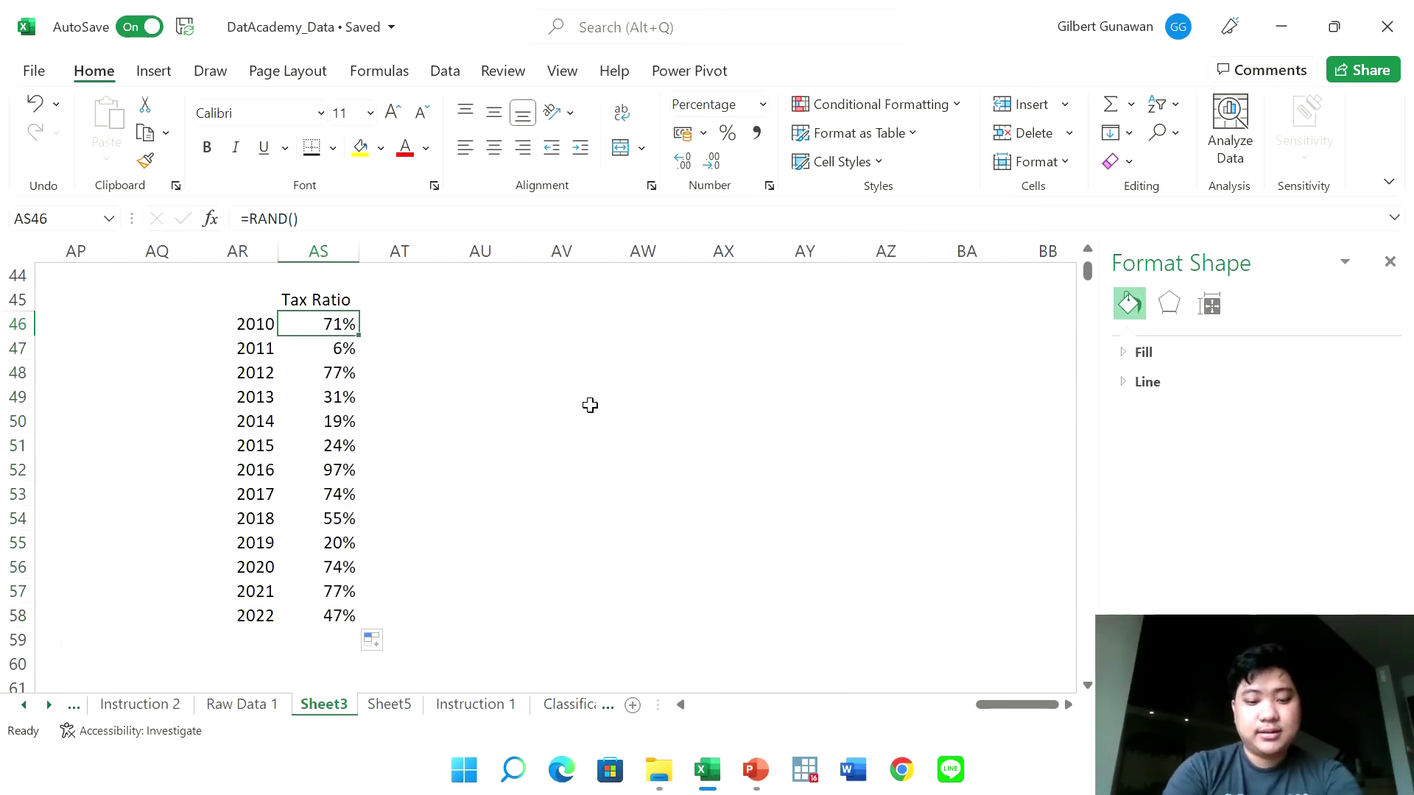
key("F2")
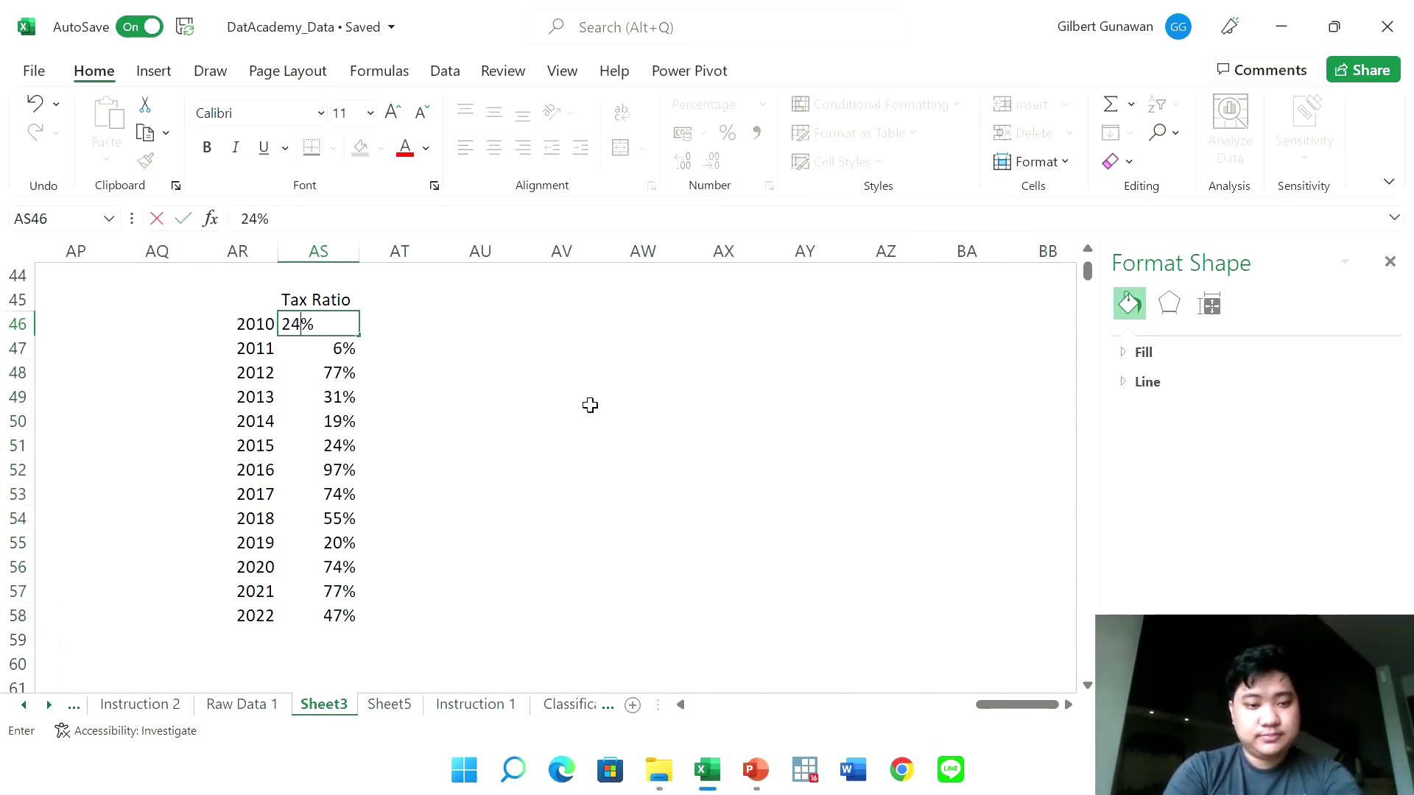
key("Return")
type("27")
key("Return")
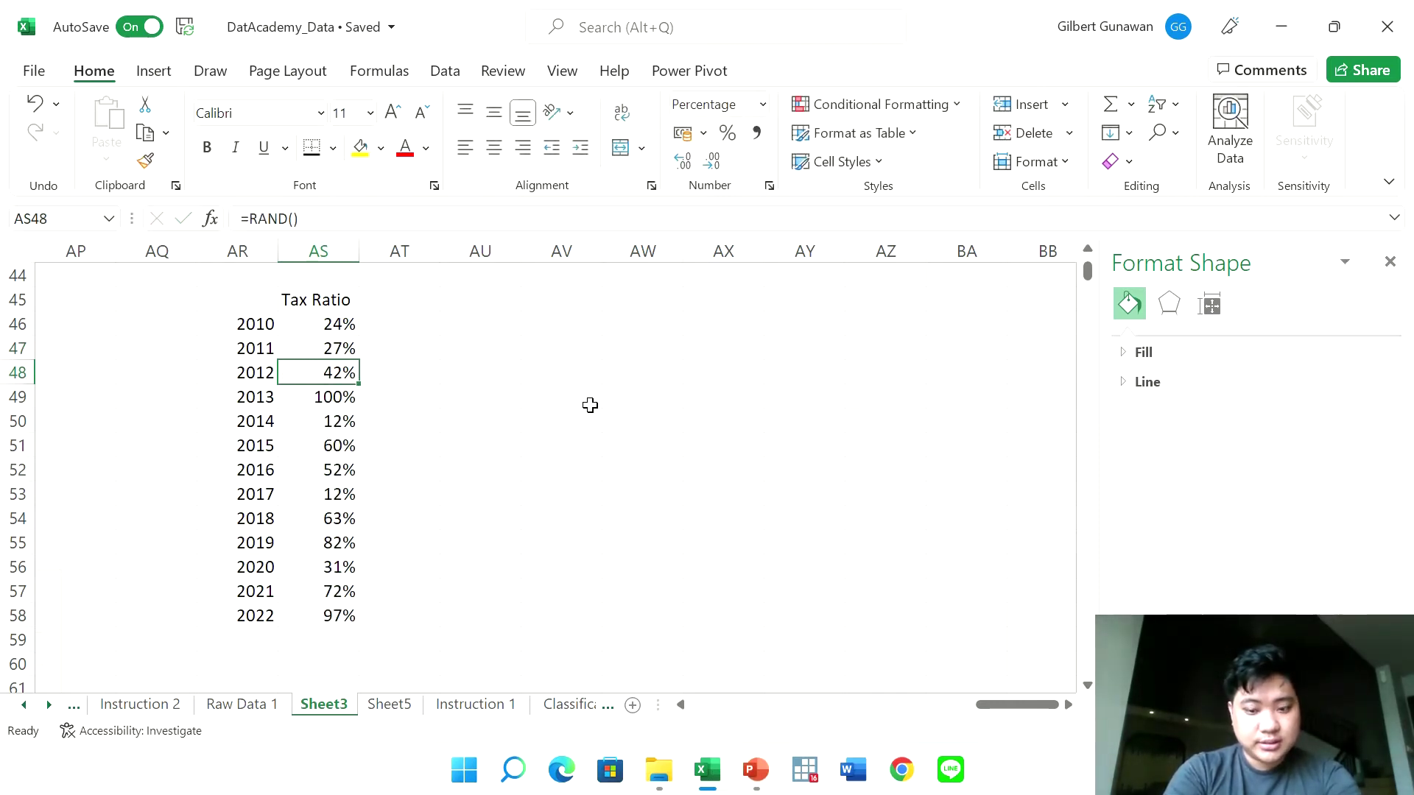
type("=")
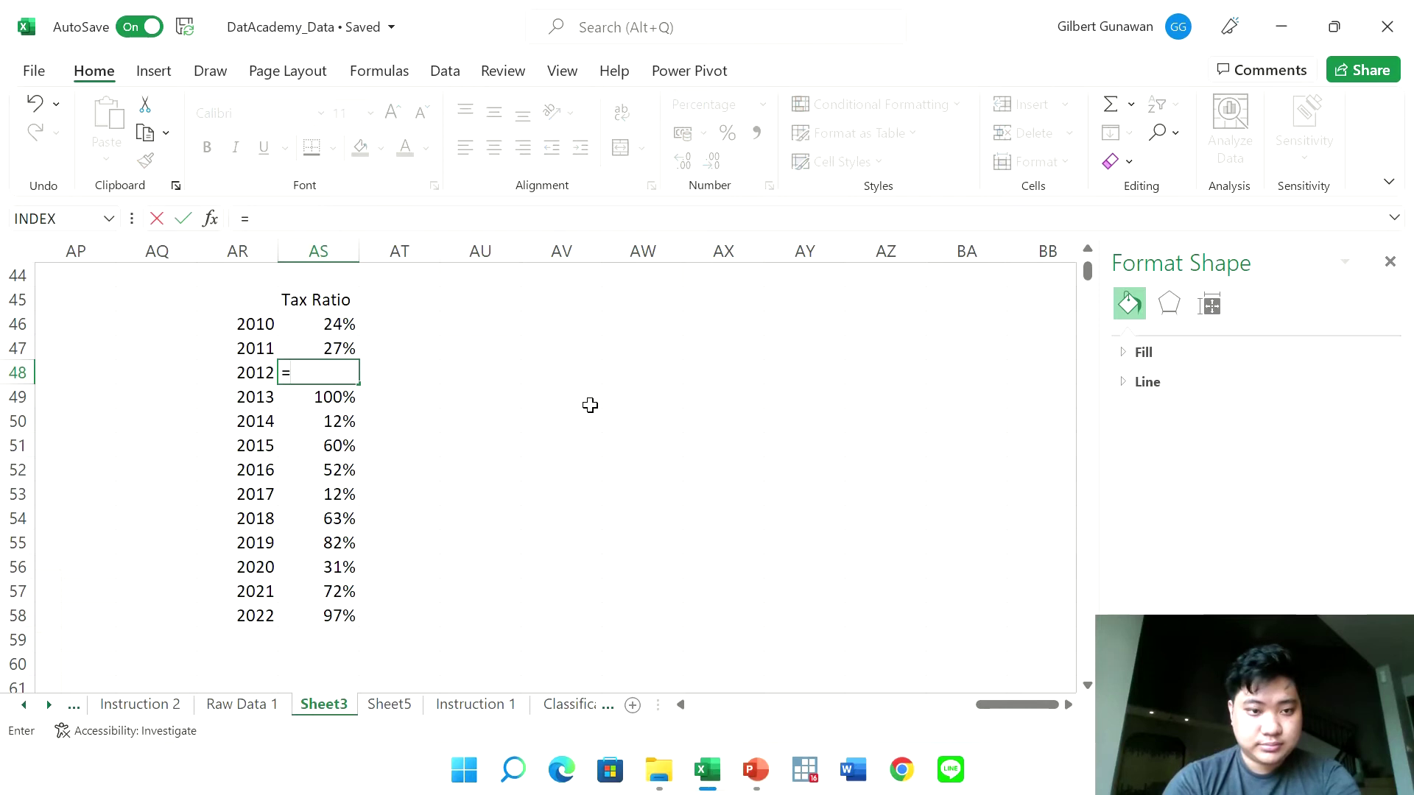
key("Up")
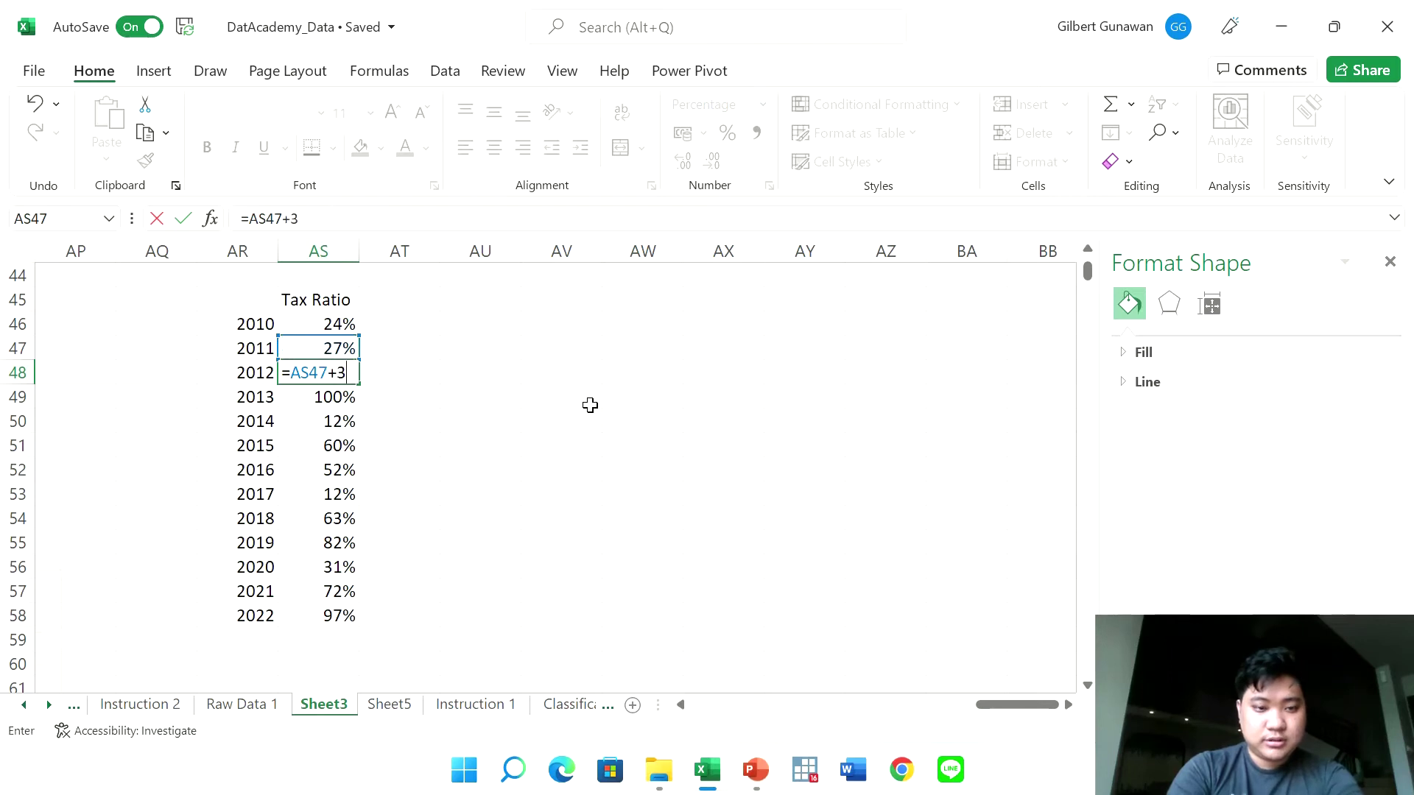
key("Return")
key("Up")
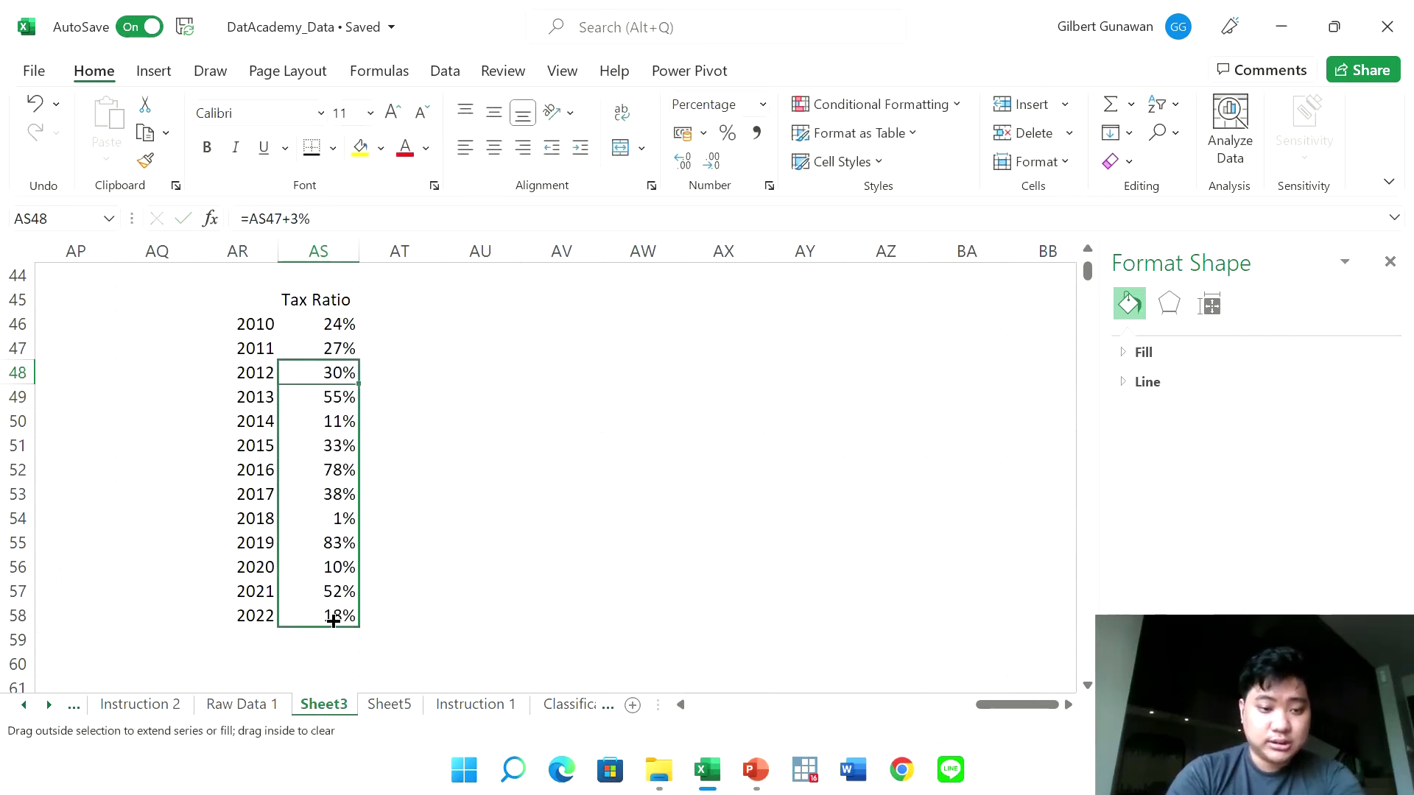
left_click_drag(359, 382, 336, 619)
left_click(403, 523)
left_click(340, 612)
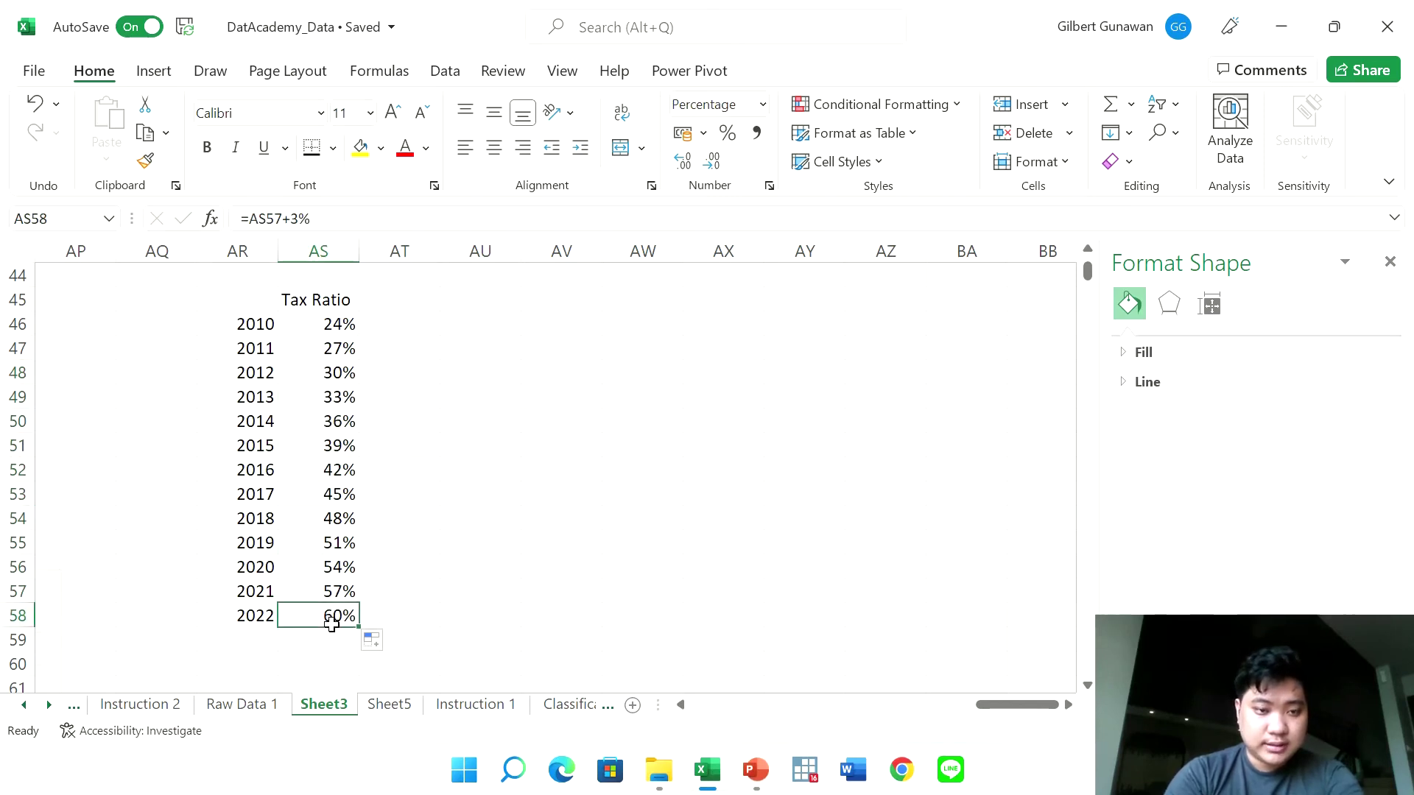
left_click(411, 293)
type("Tax Revenue")
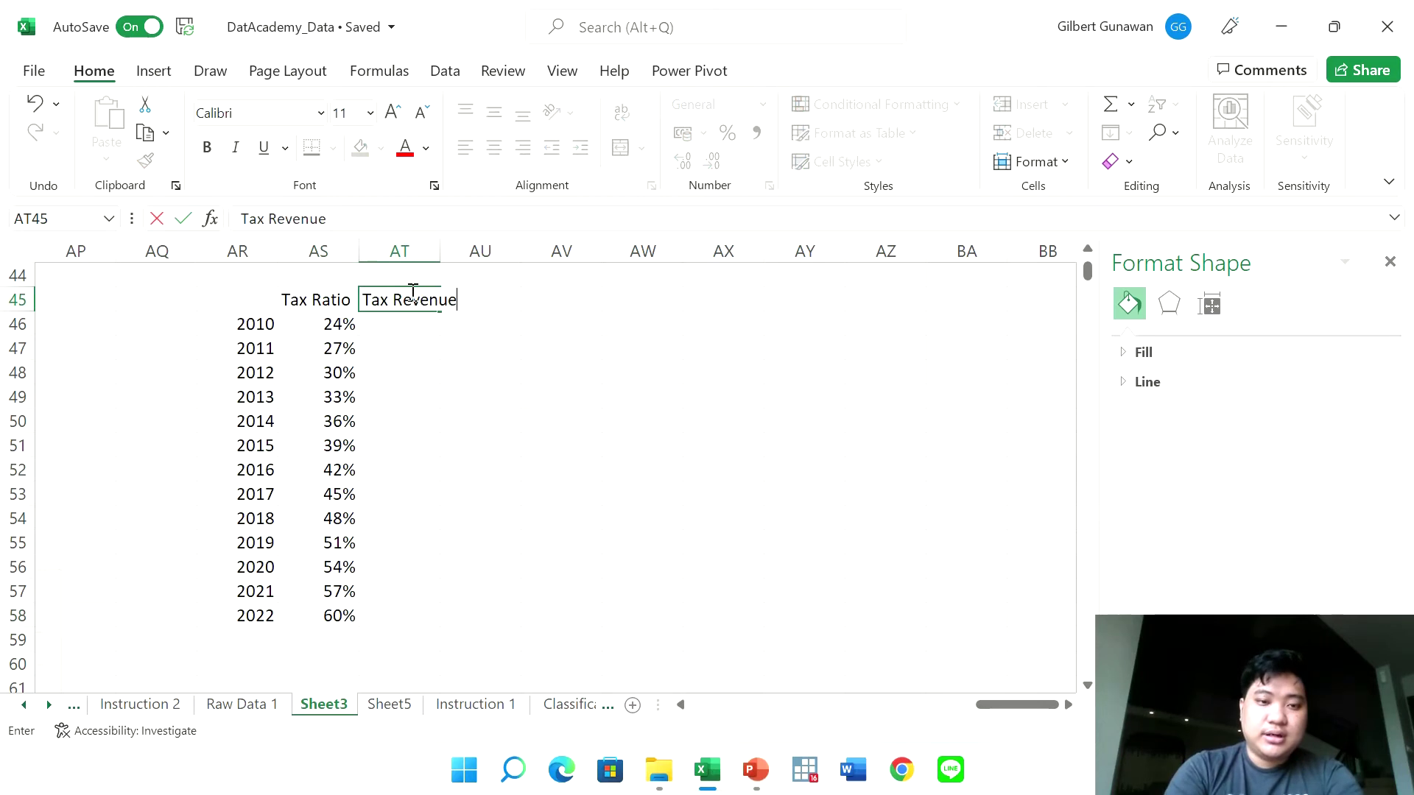
Add the Tax Revenue header and fill =RANDBETWEEN(5000000;10000000) down AT46:AT58
key("Return")
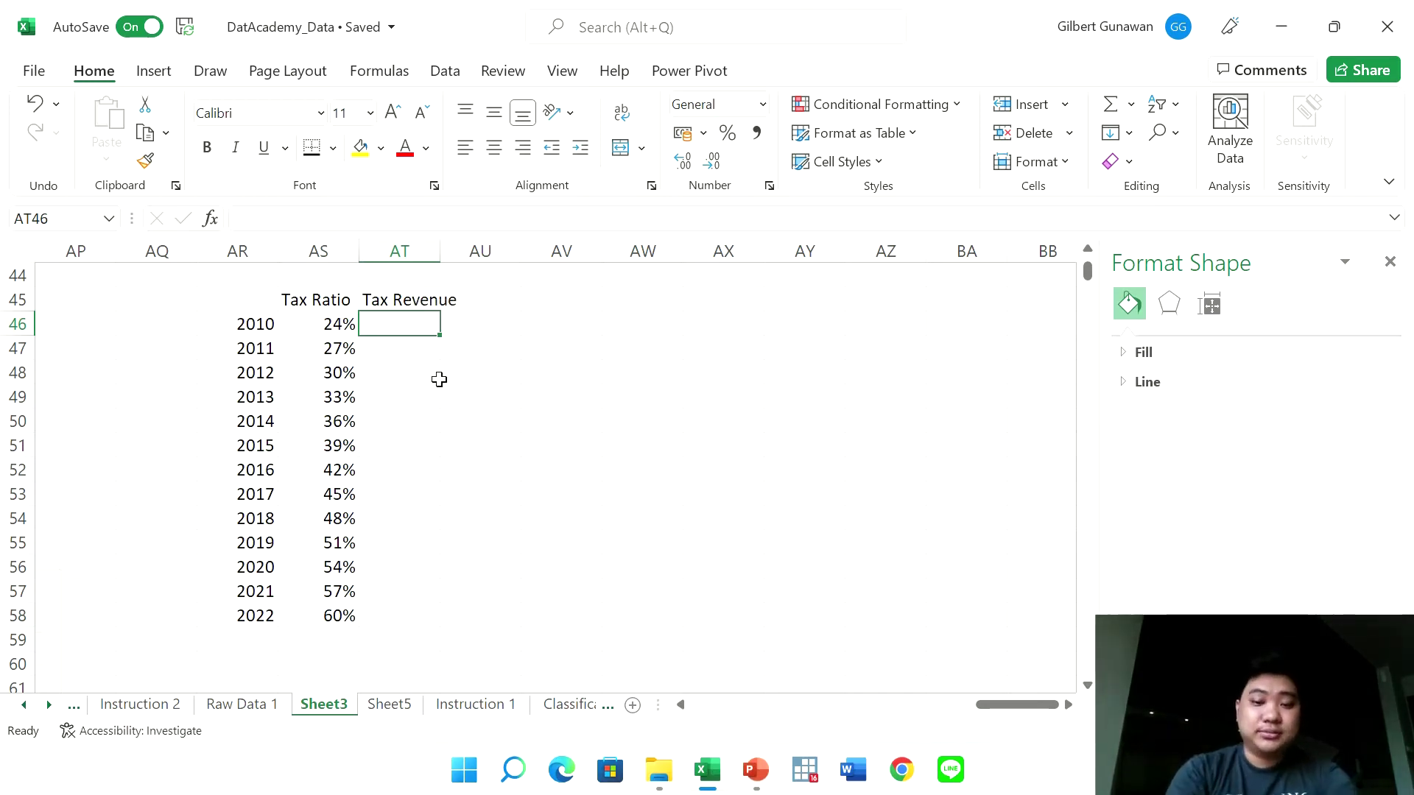
type("=randbw")
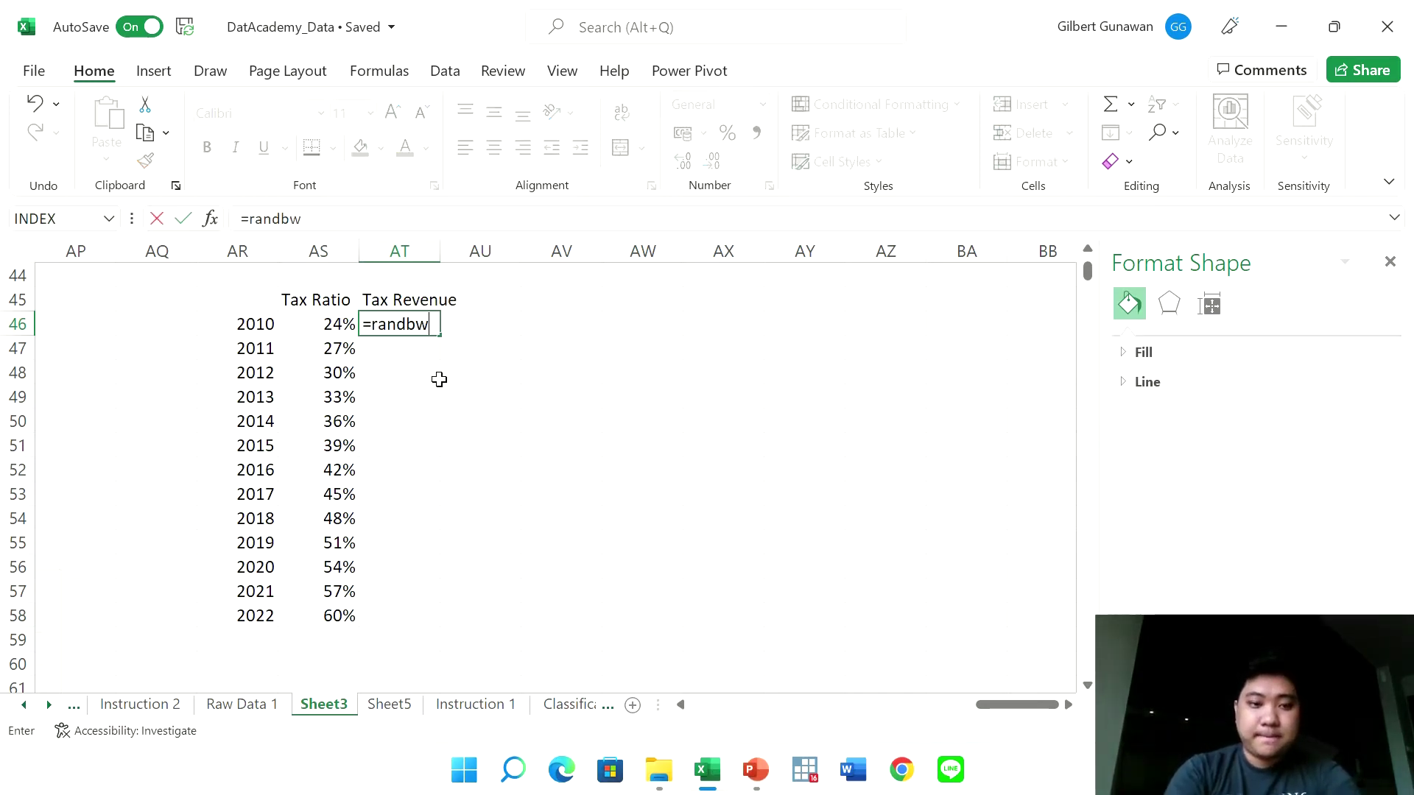
key("BackSpace")
type("etween")
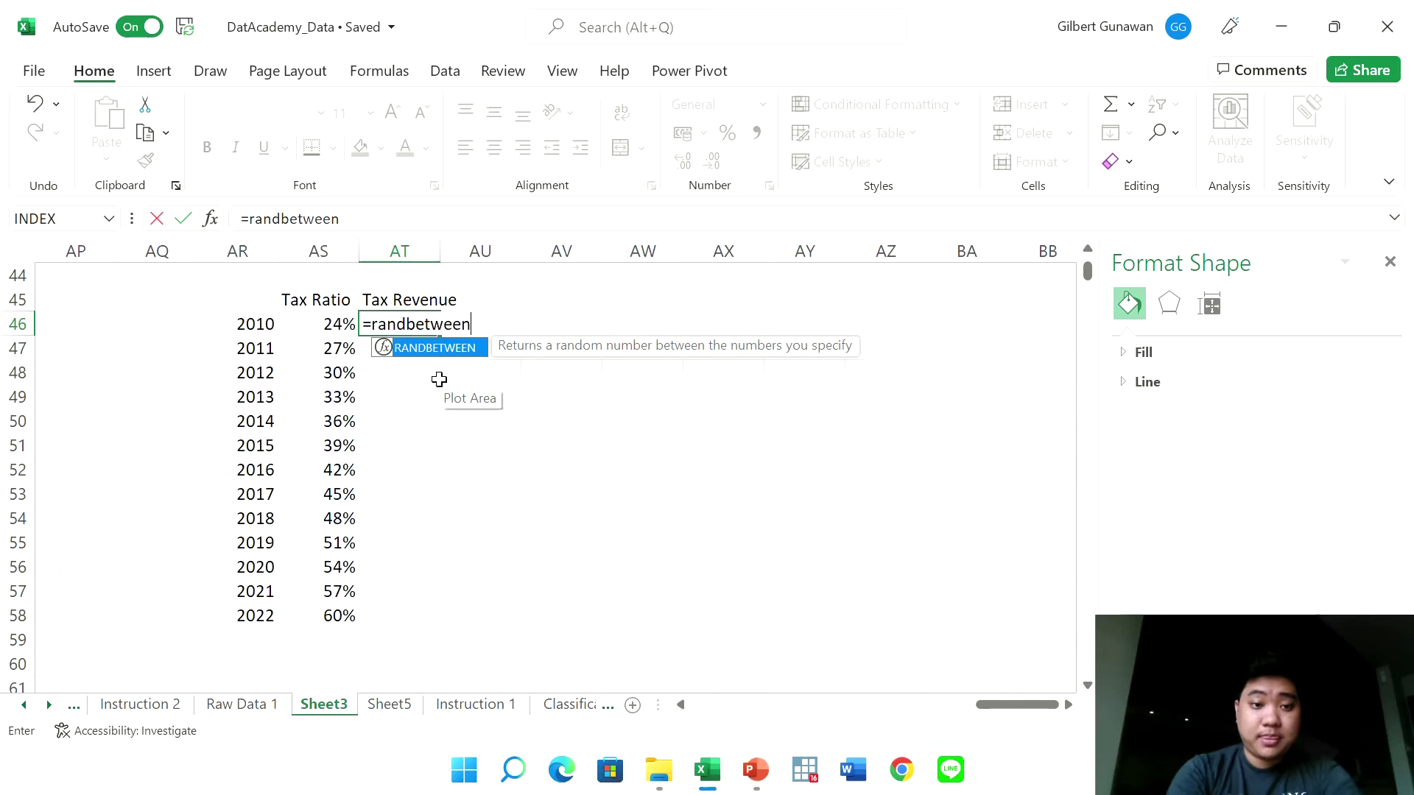
type("(5000000;10000000")
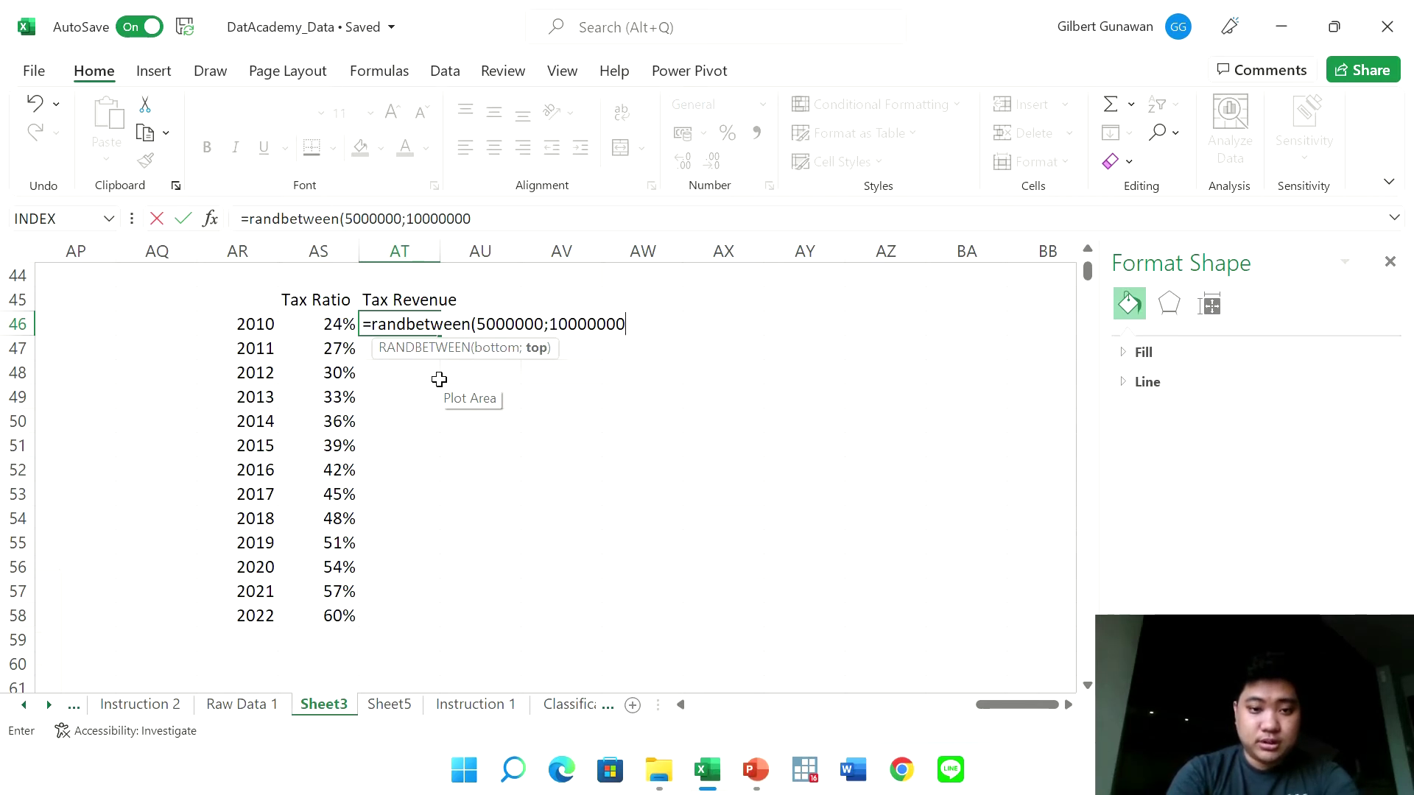
type(")")
key("Return")
key("Up")
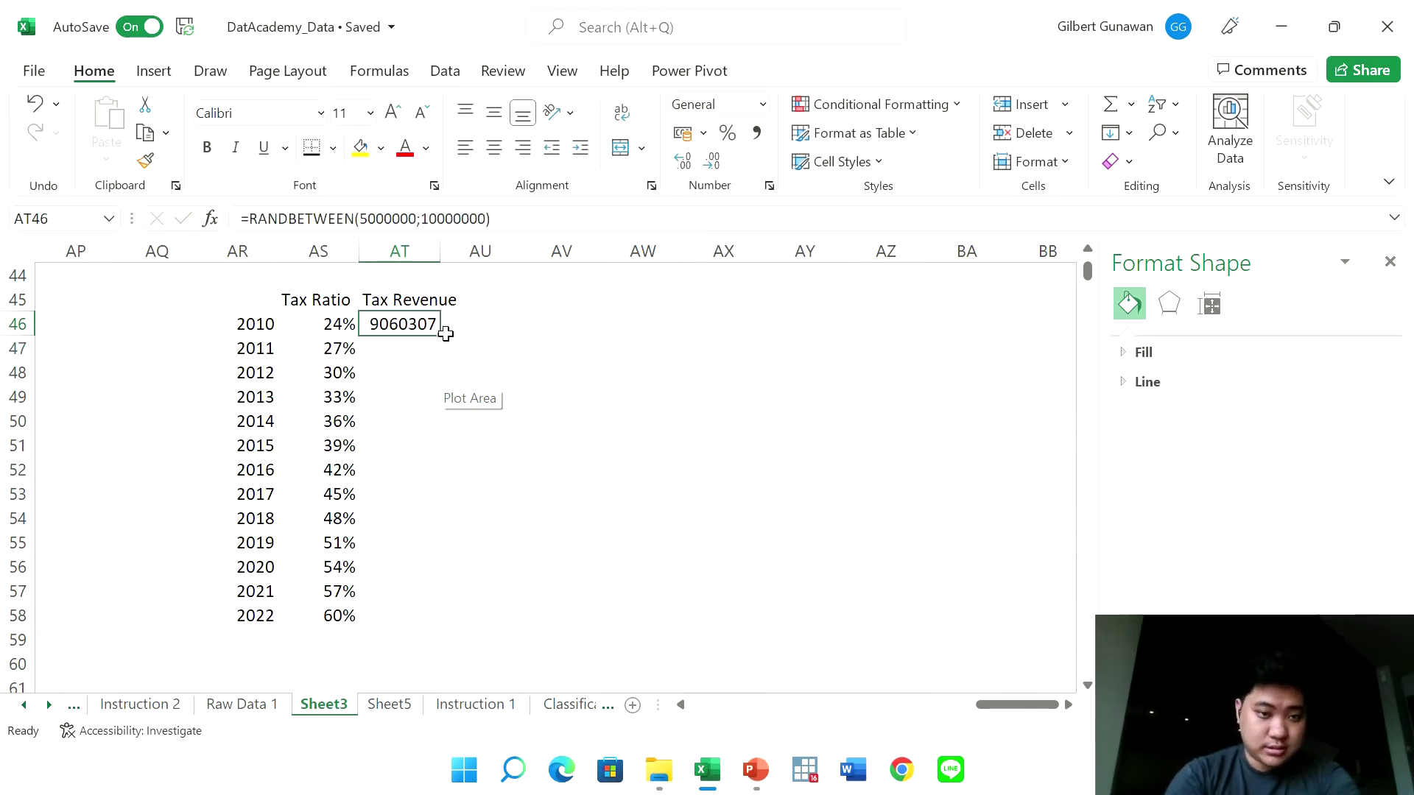
left_click_drag(441, 336, 432, 635)
Copy the Tax Revenue amounts and paste them back as fixed values
key("ctrl+c")
left_click(394, 323)
right_click(393, 322)
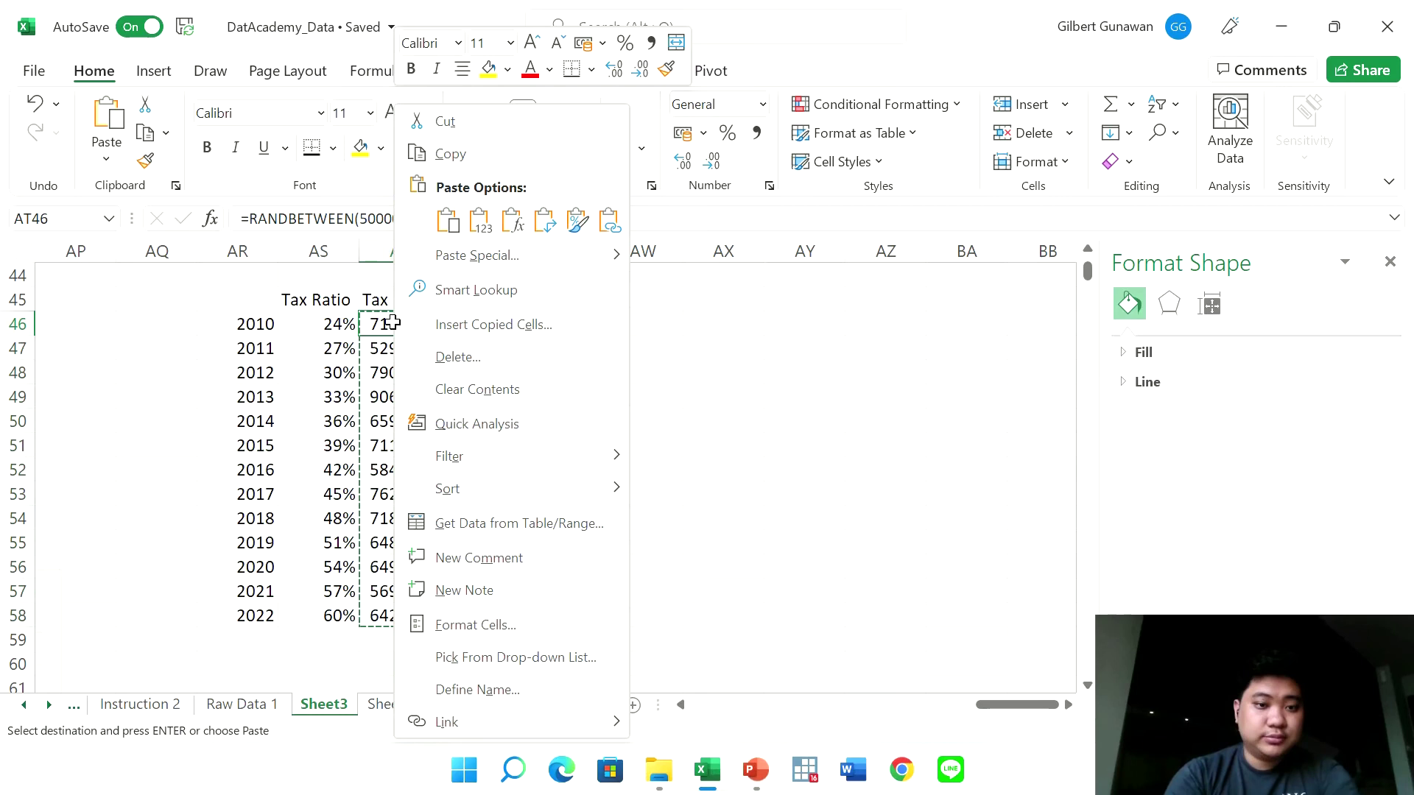
left_click(480, 220)
left_click(266, 295)
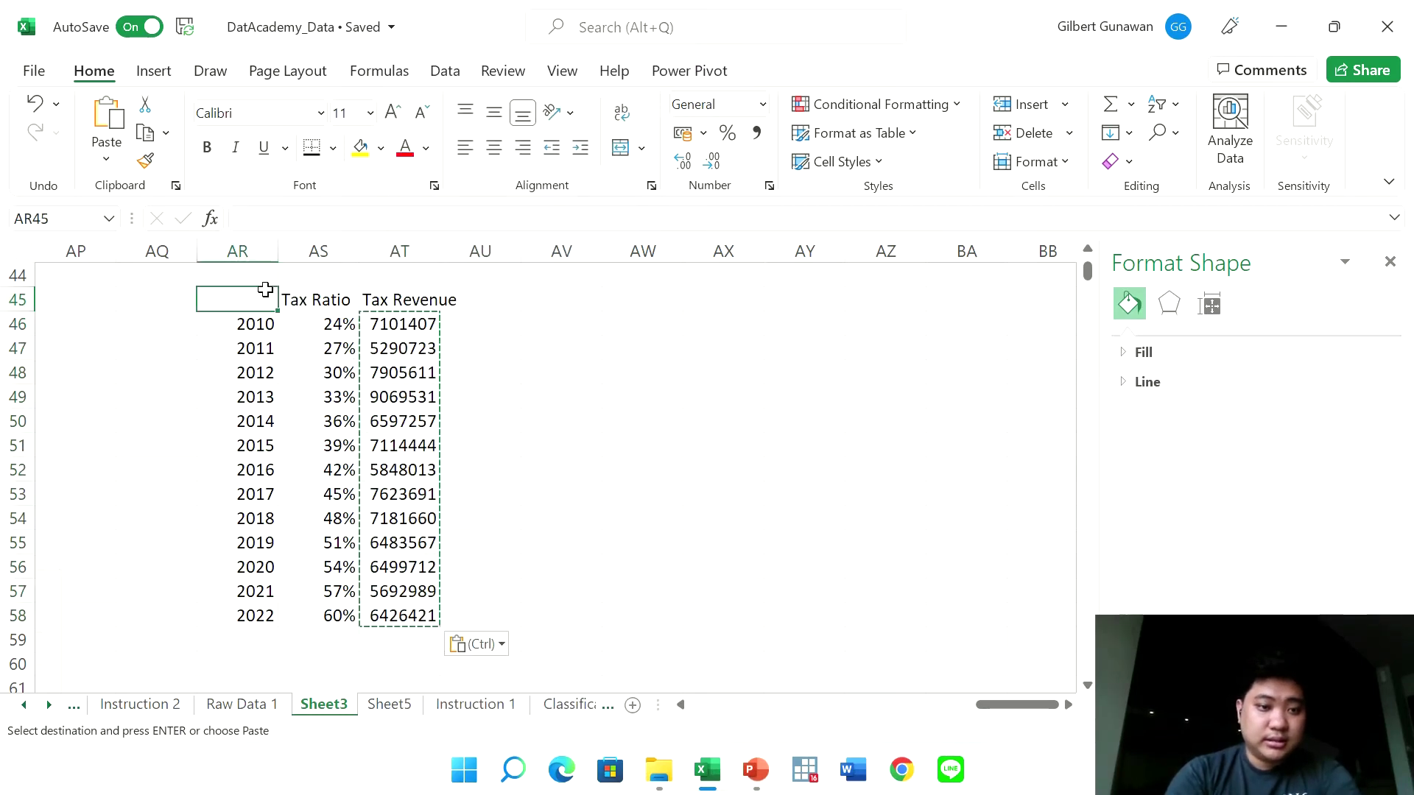
left_click_drag(265, 290, 431, 615)
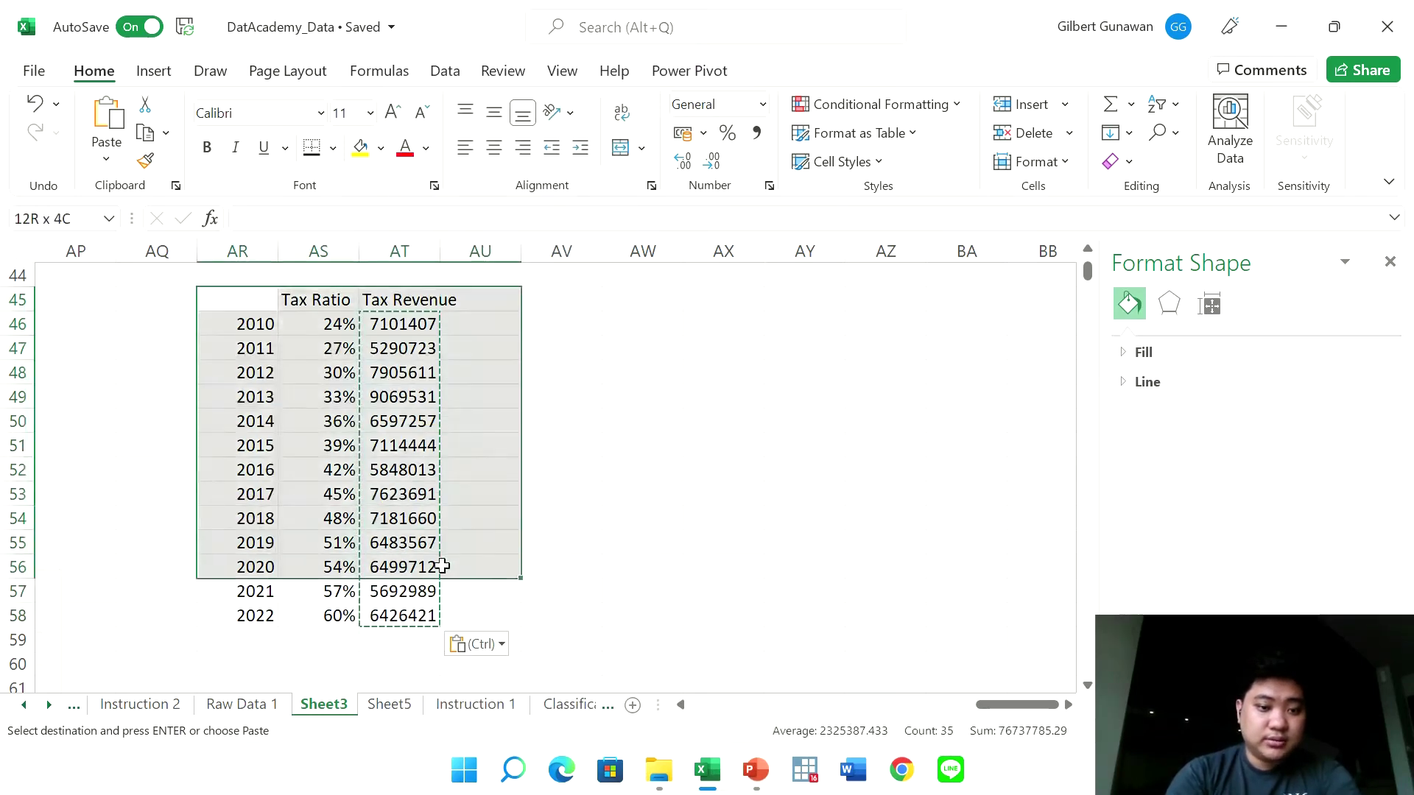
Insert a combo chart of the year, Tax Ratio and Tax Revenue table beside it
left_click(157, 70)
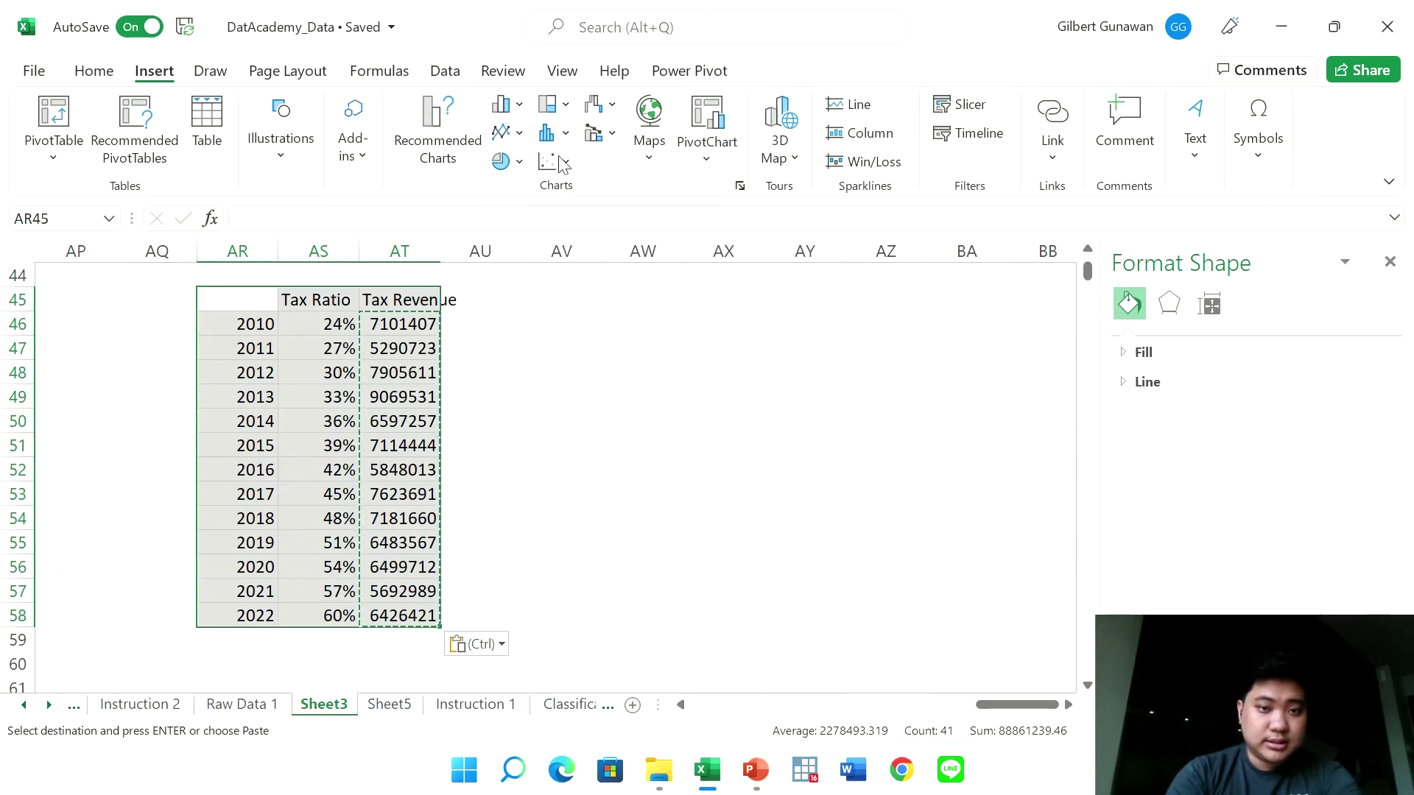
left_click(602, 133)
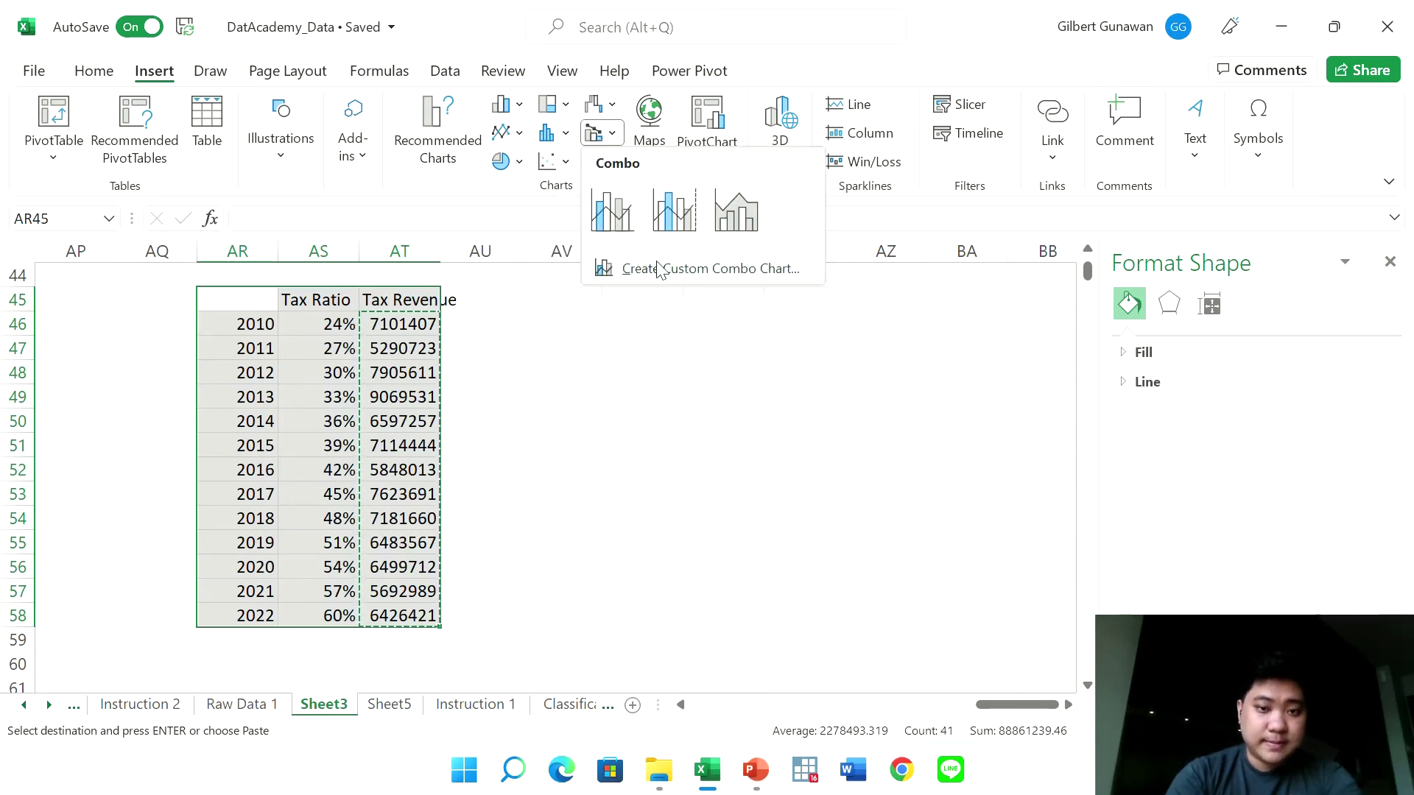
left_click(626, 221)
left_click_drag(422, 318, 703, 333)
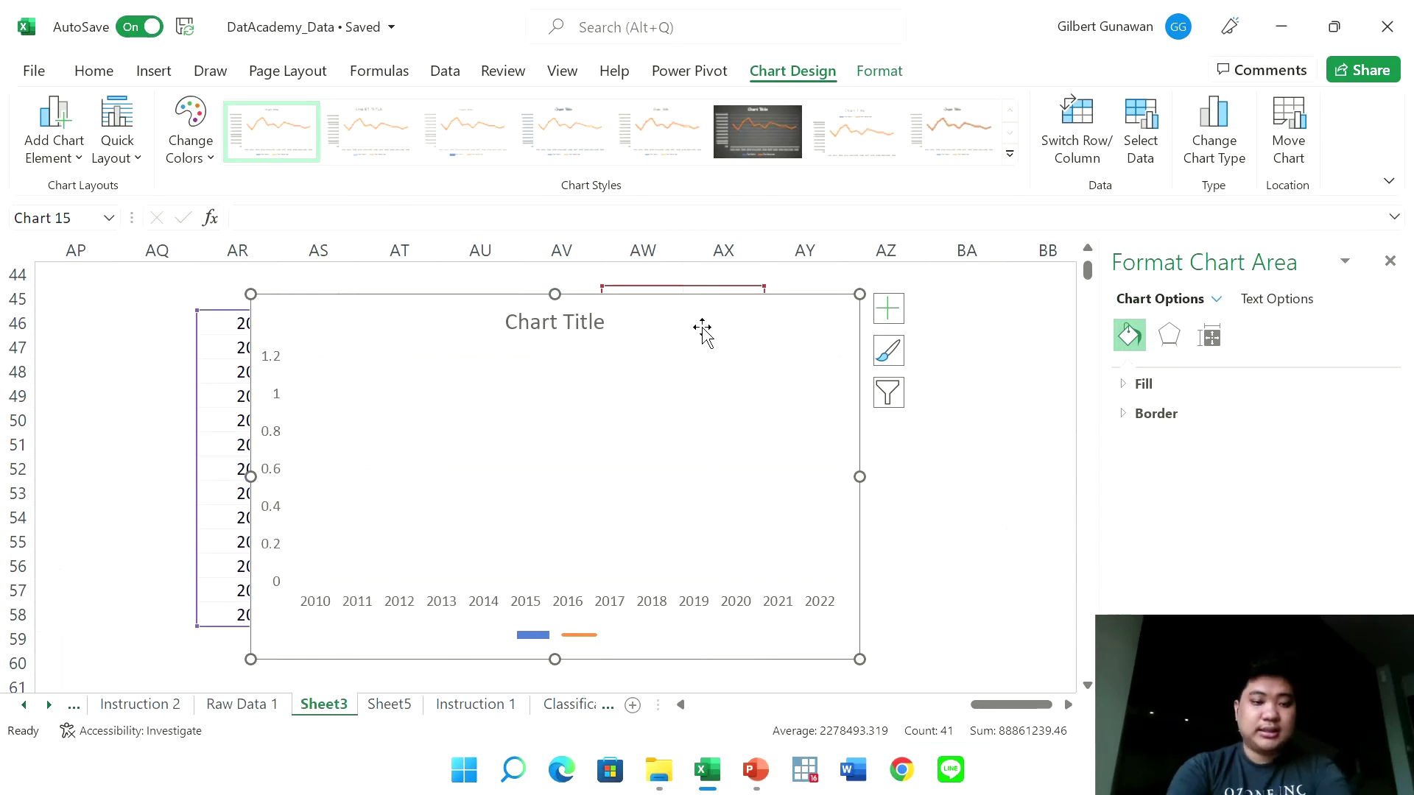
key("ctrl+z")
left_click_drag(453, 314, 681, 333)
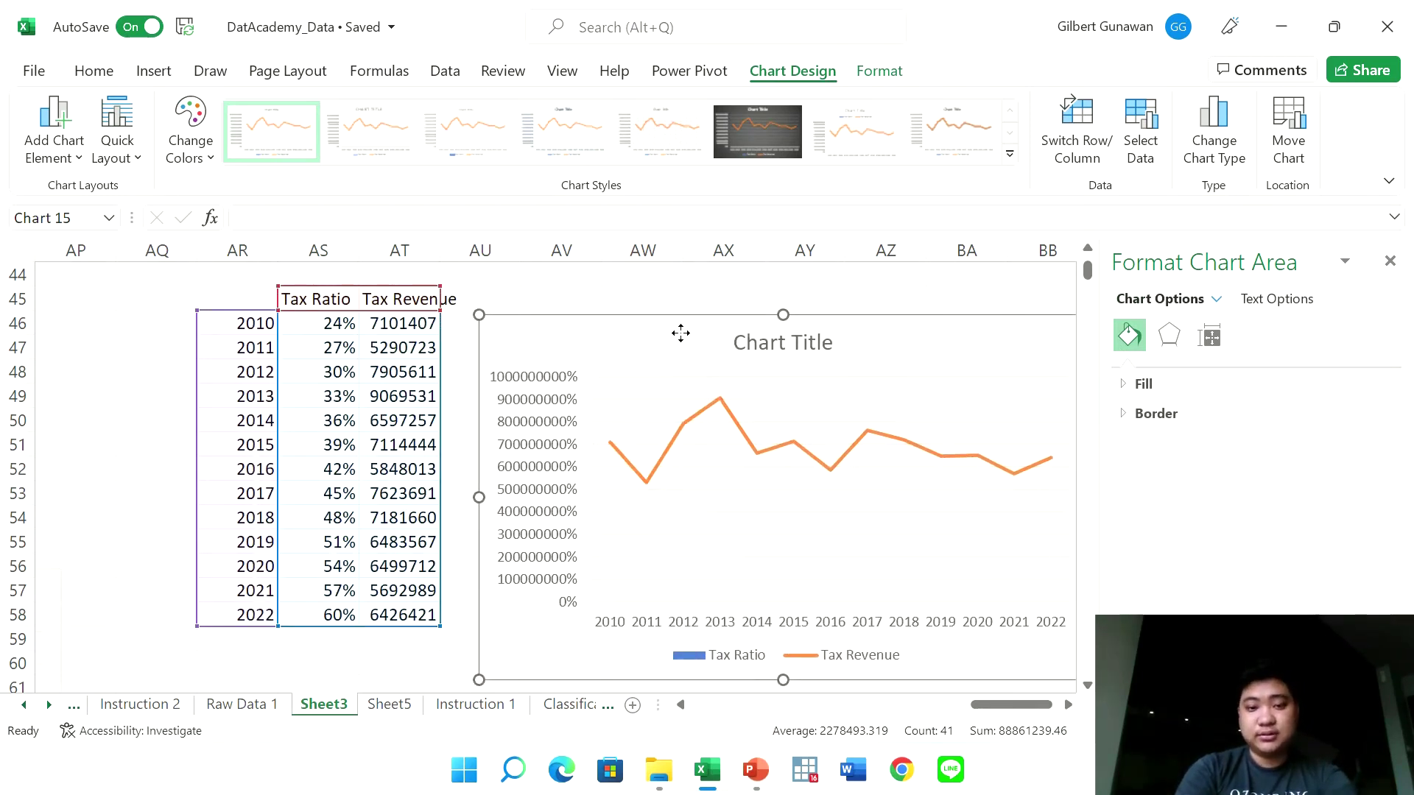
Set Tax Ratio as a line on the secondary axis and Tax Revenue as clustered columns
left_click(1214, 140)
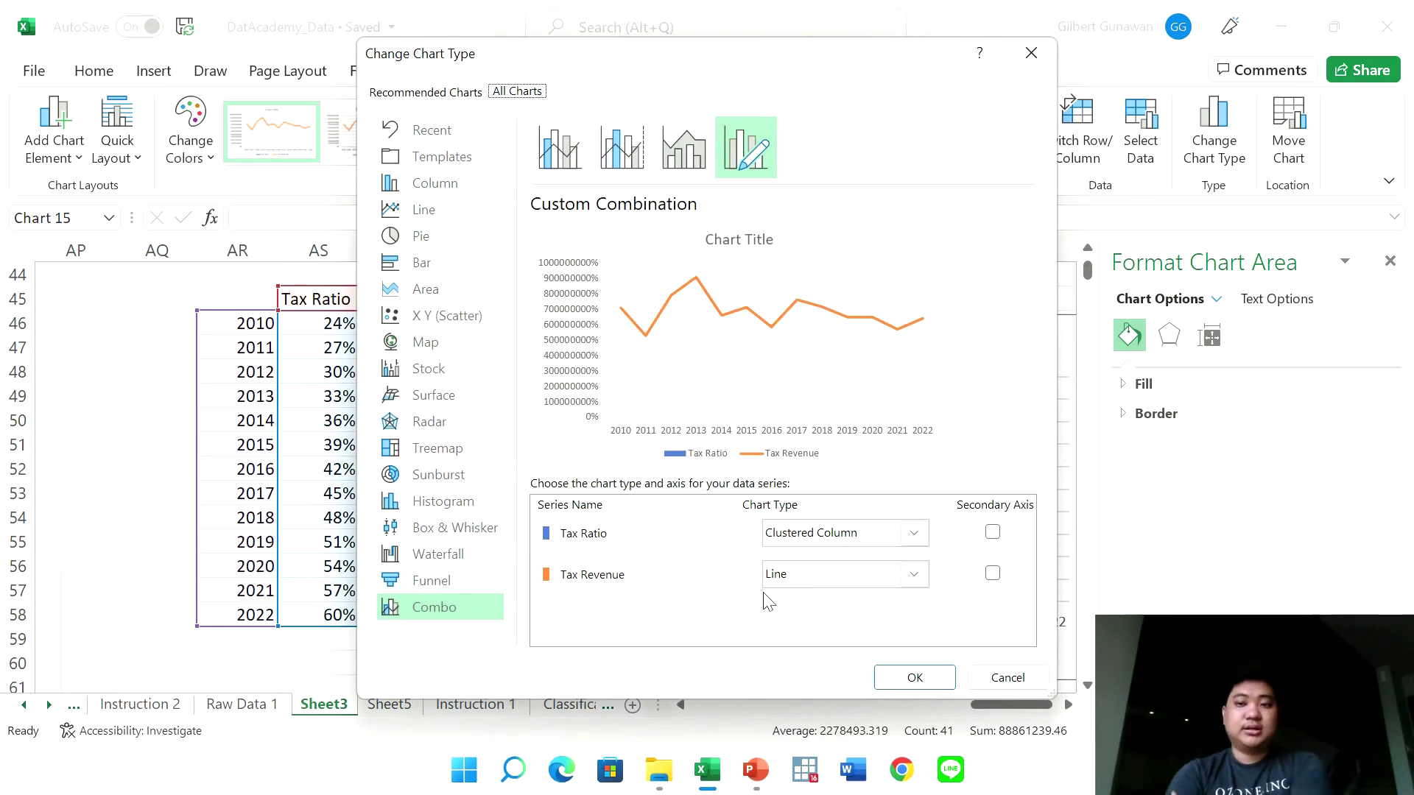
left_click(823, 544)
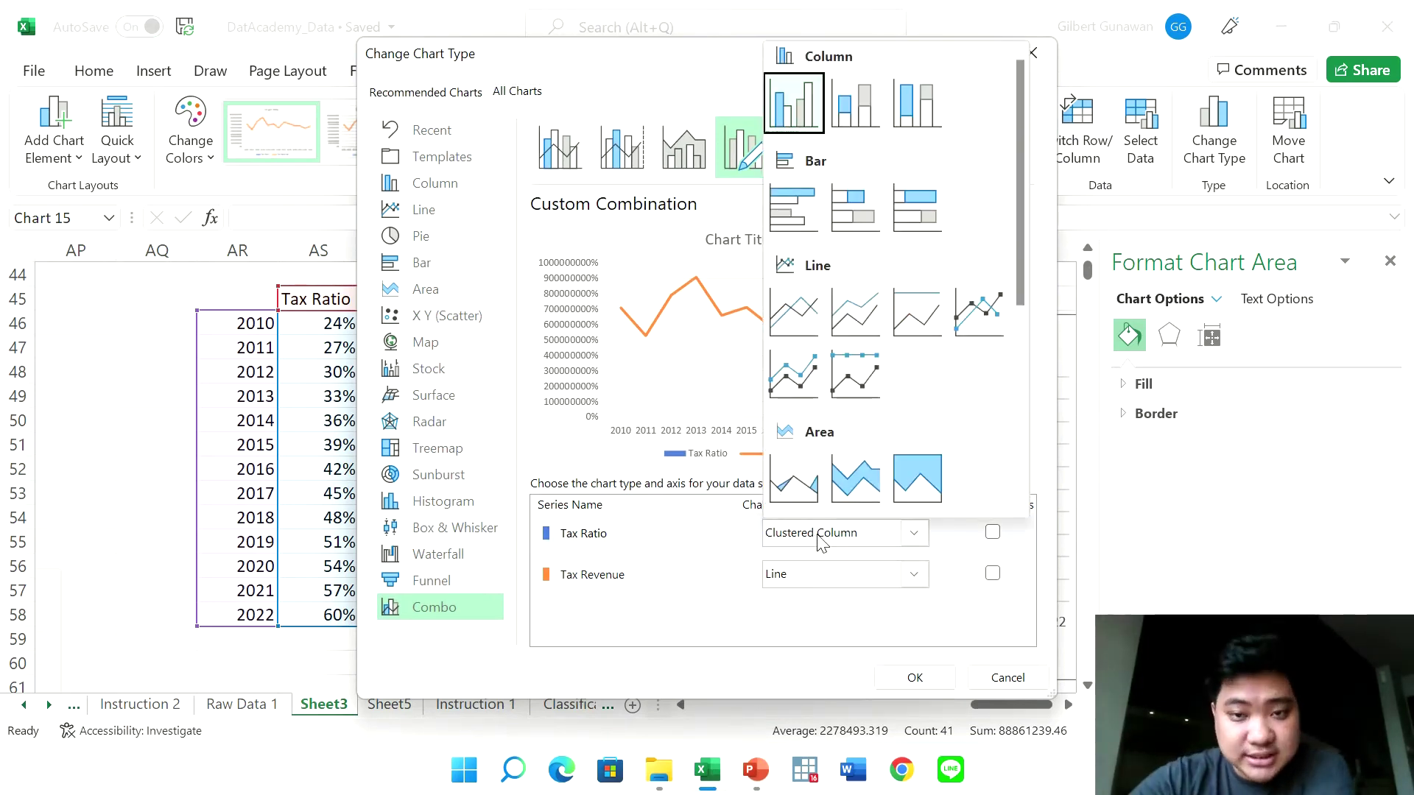
left_click(810, 336)
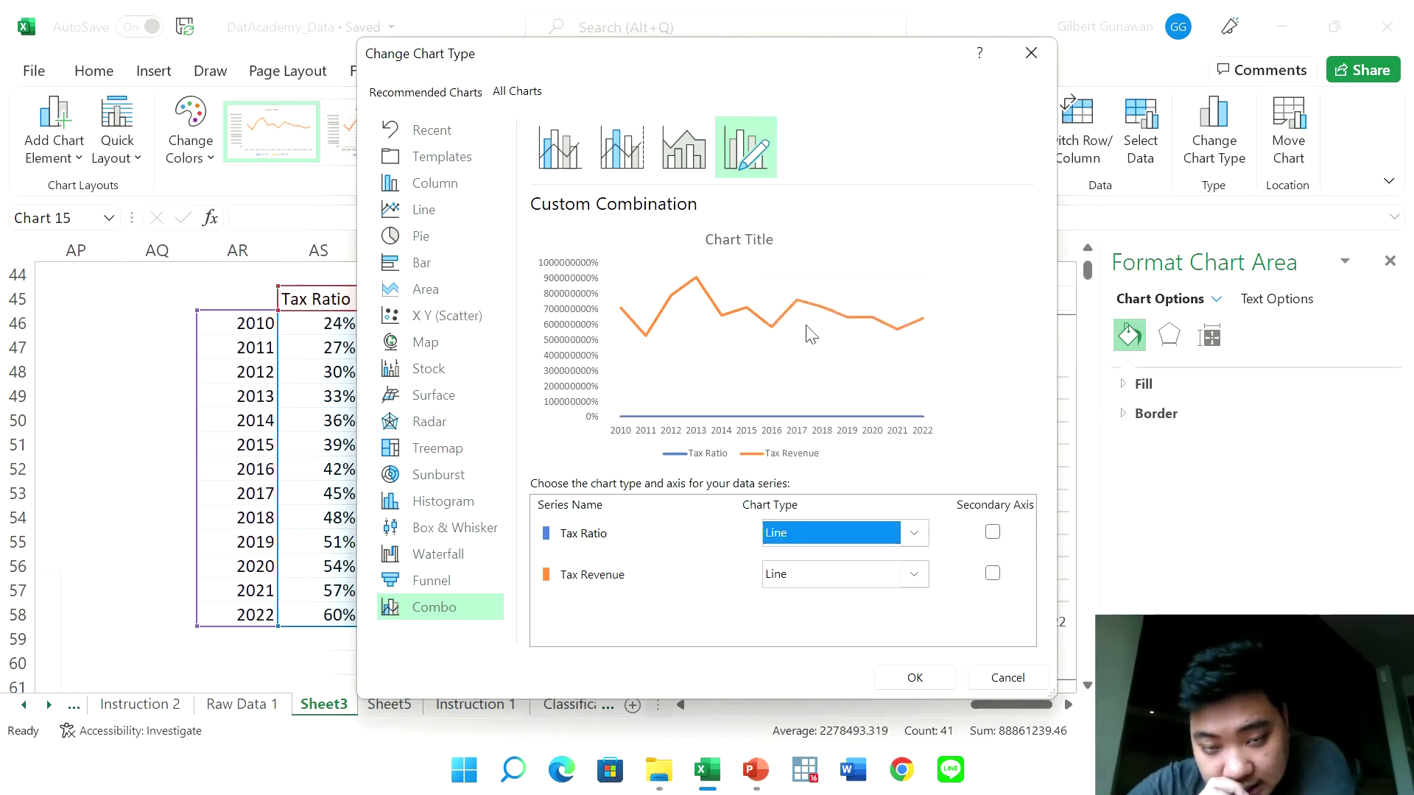
left_click(993, 533)
left_click(992, 533)
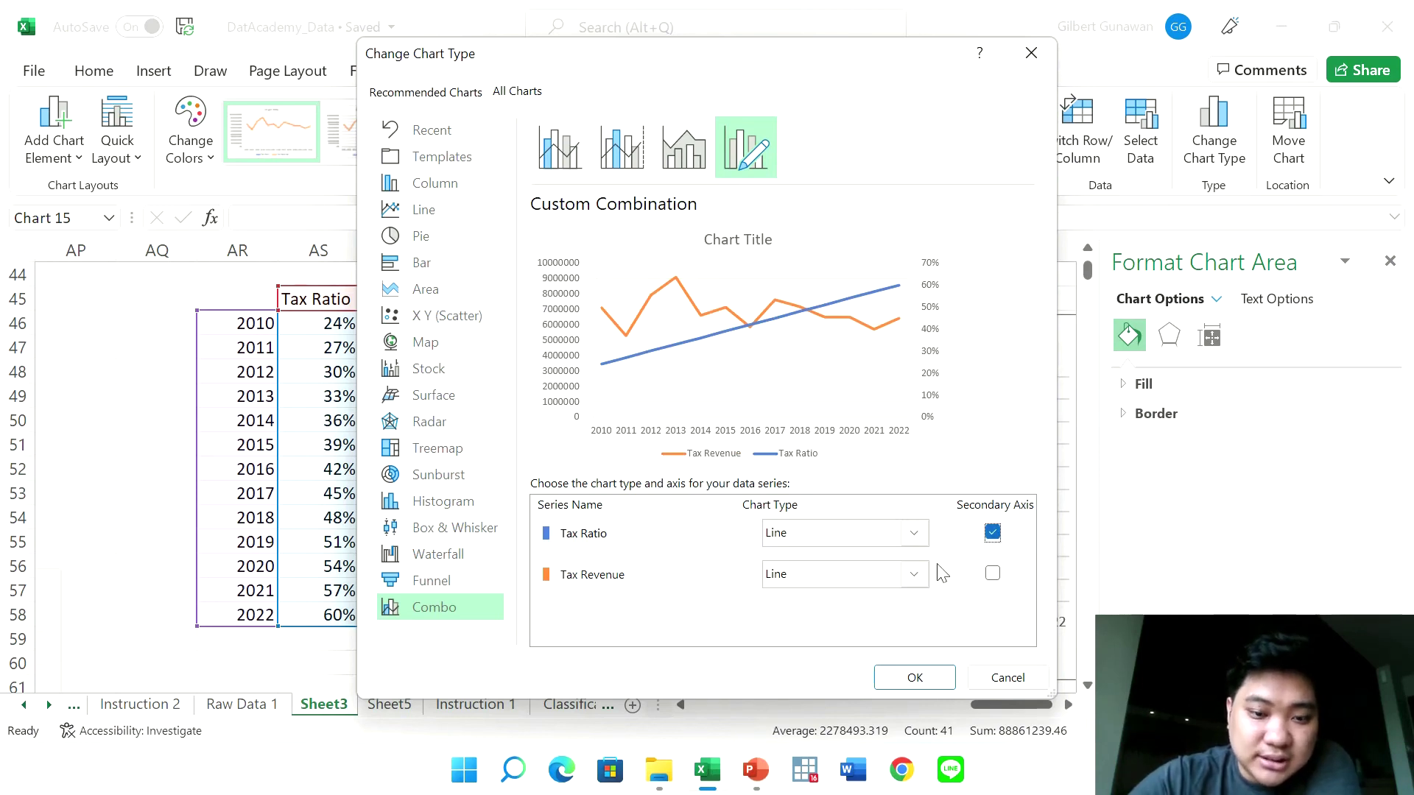
left_click(872, 586)
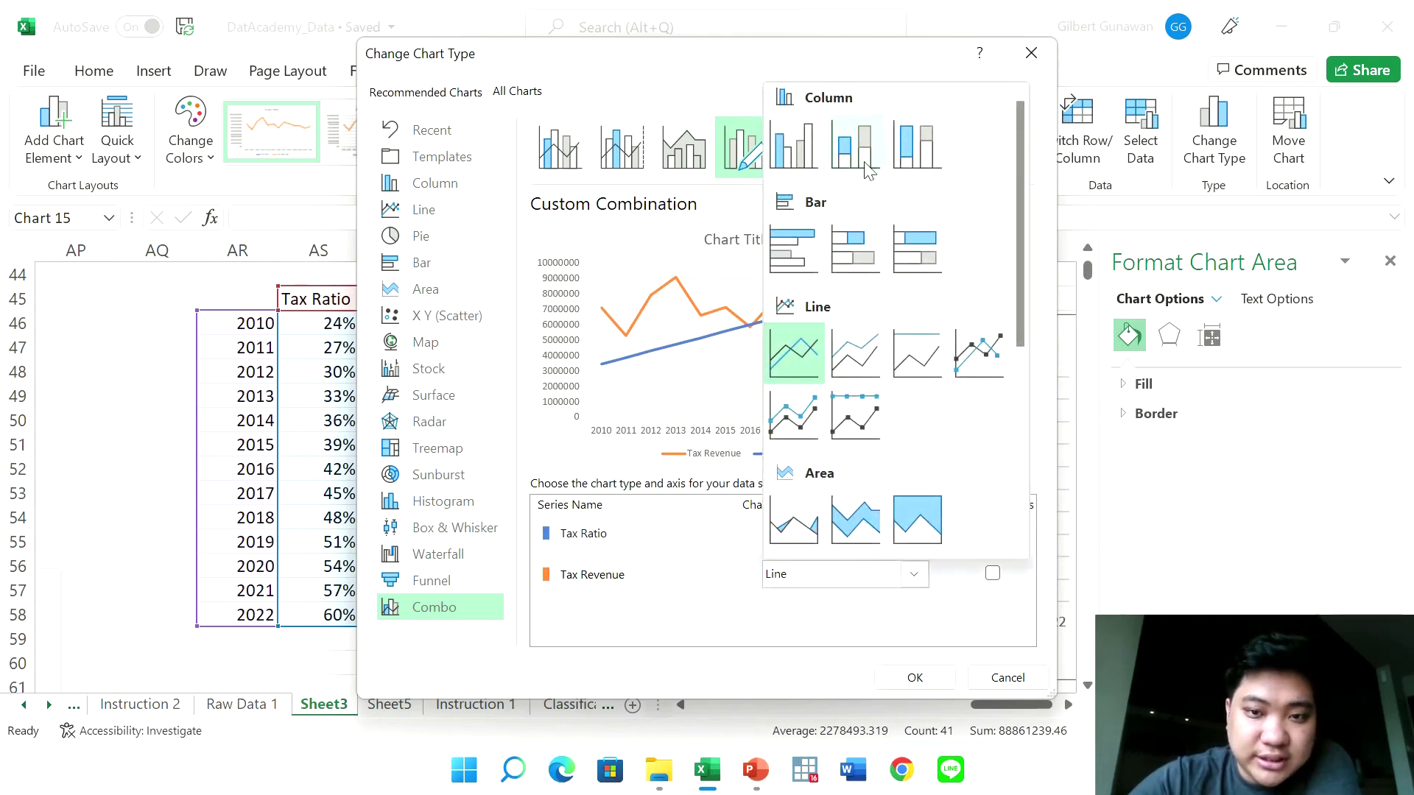
left_click(827, 150)
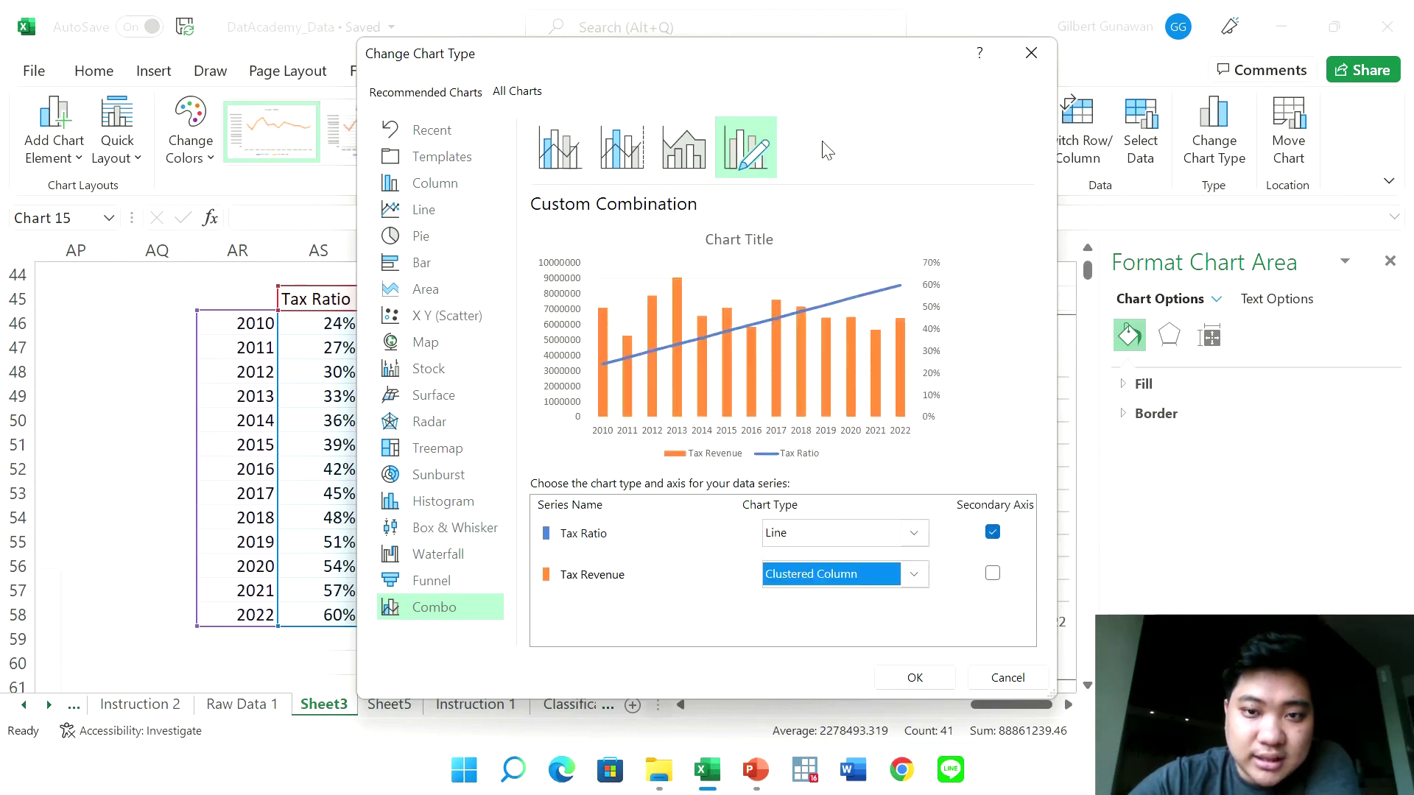
left_click(913, 677)
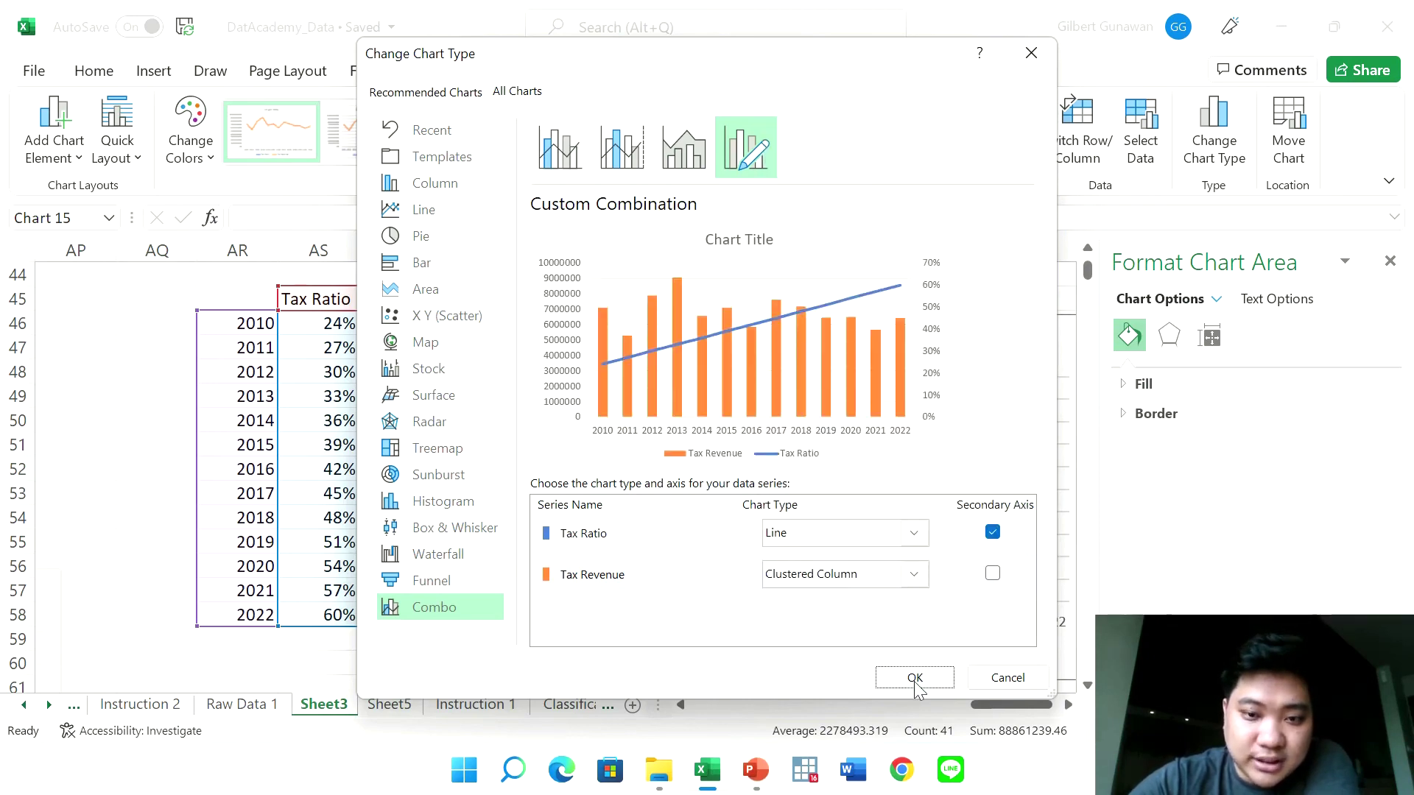
Change the Tax Ratio for 2013 to 28% and for 2016 to 35%
left_click(339, 390)
type("28")
key("Return")
key("Down")
key("Down")
key("Down")
key("Up")
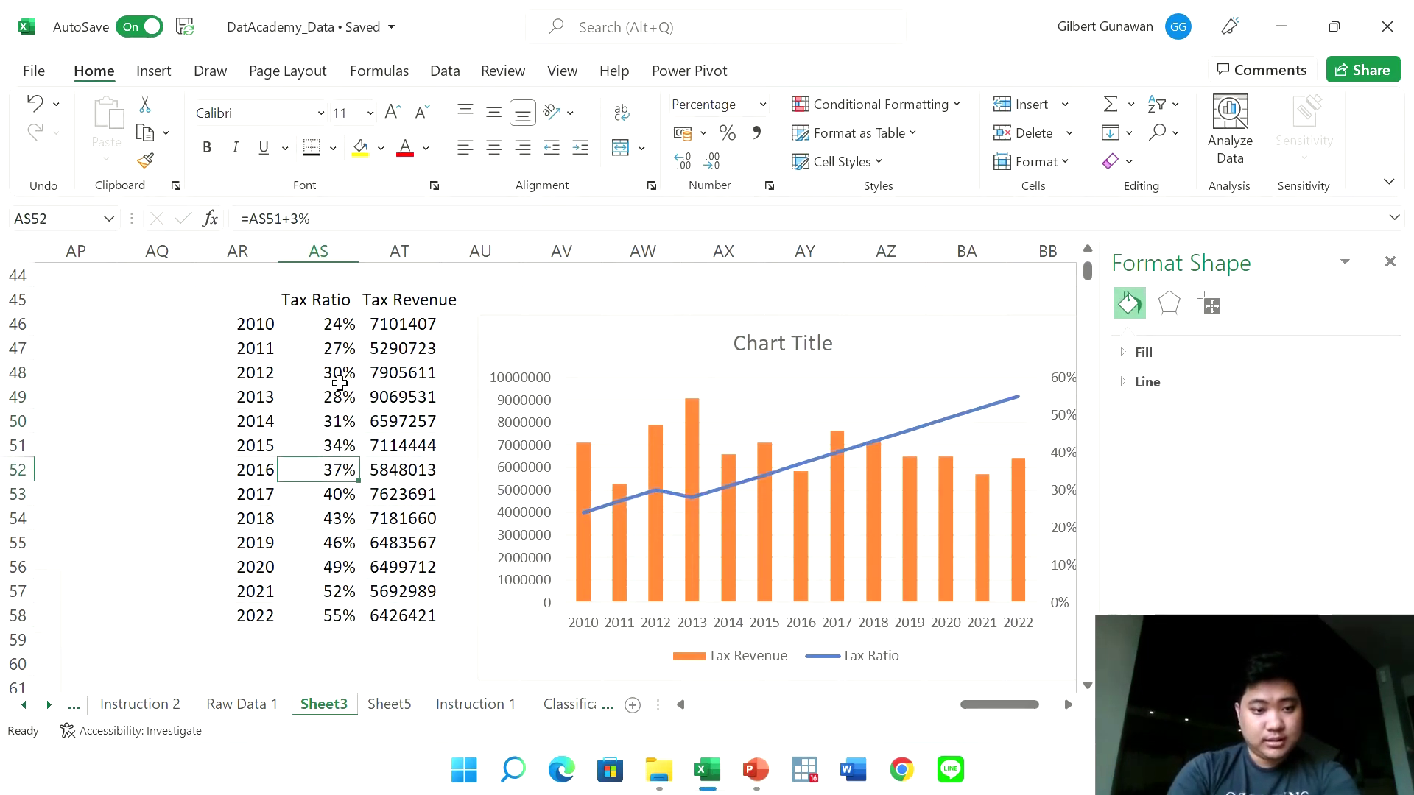
type("35")
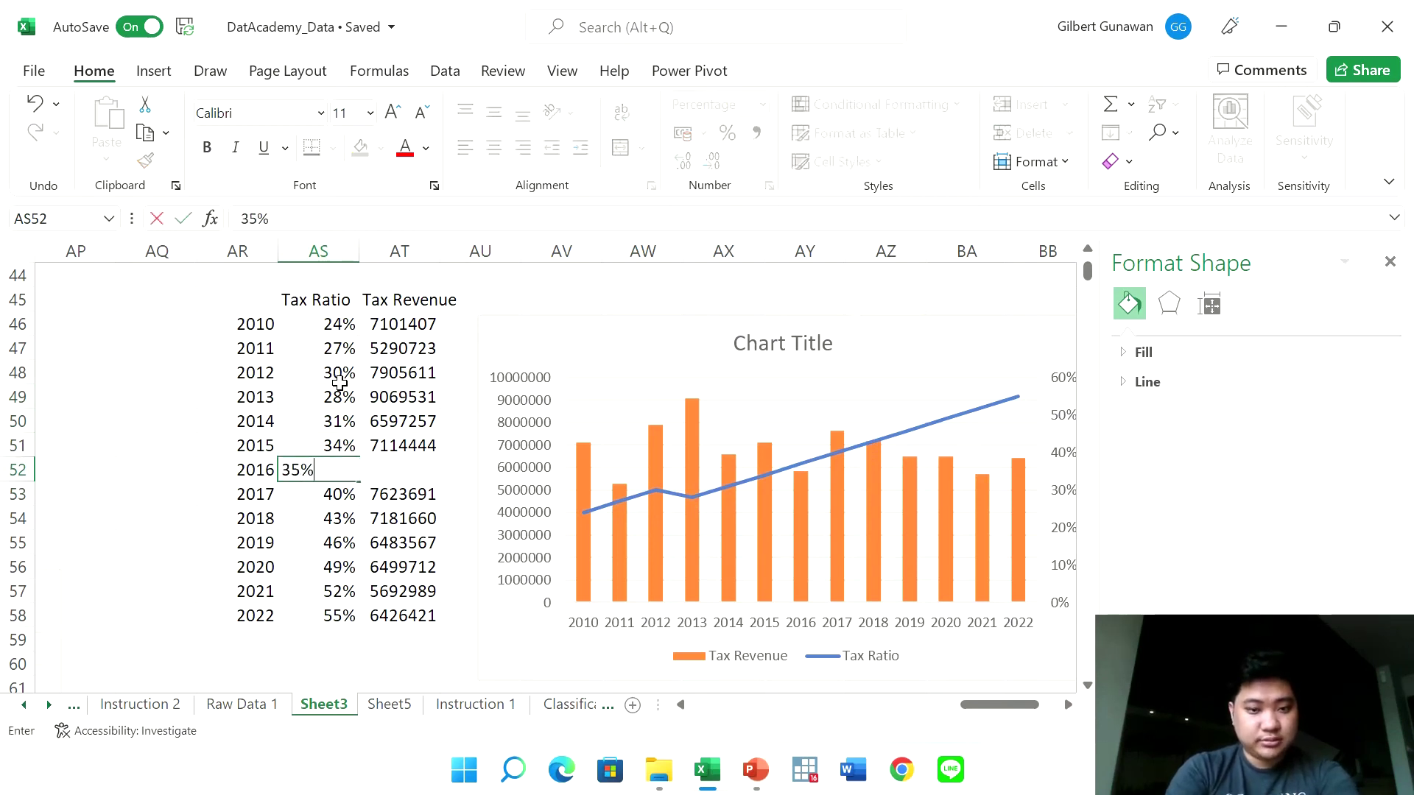
key("Return")
Set the 2019 Tax Ratio to 20% and the 2021 Tax Ratio to 40%
key("Down")
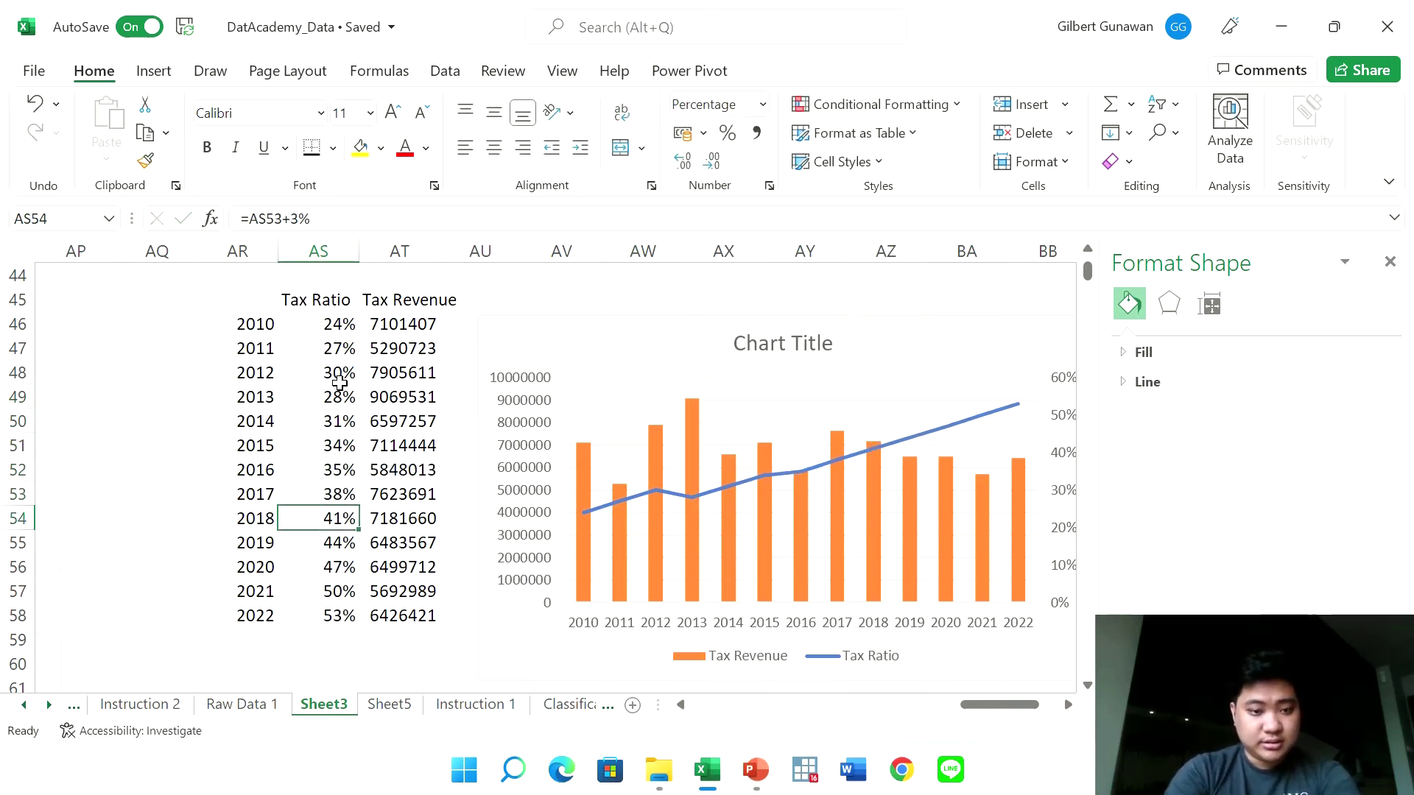
key("Down")
type("2")
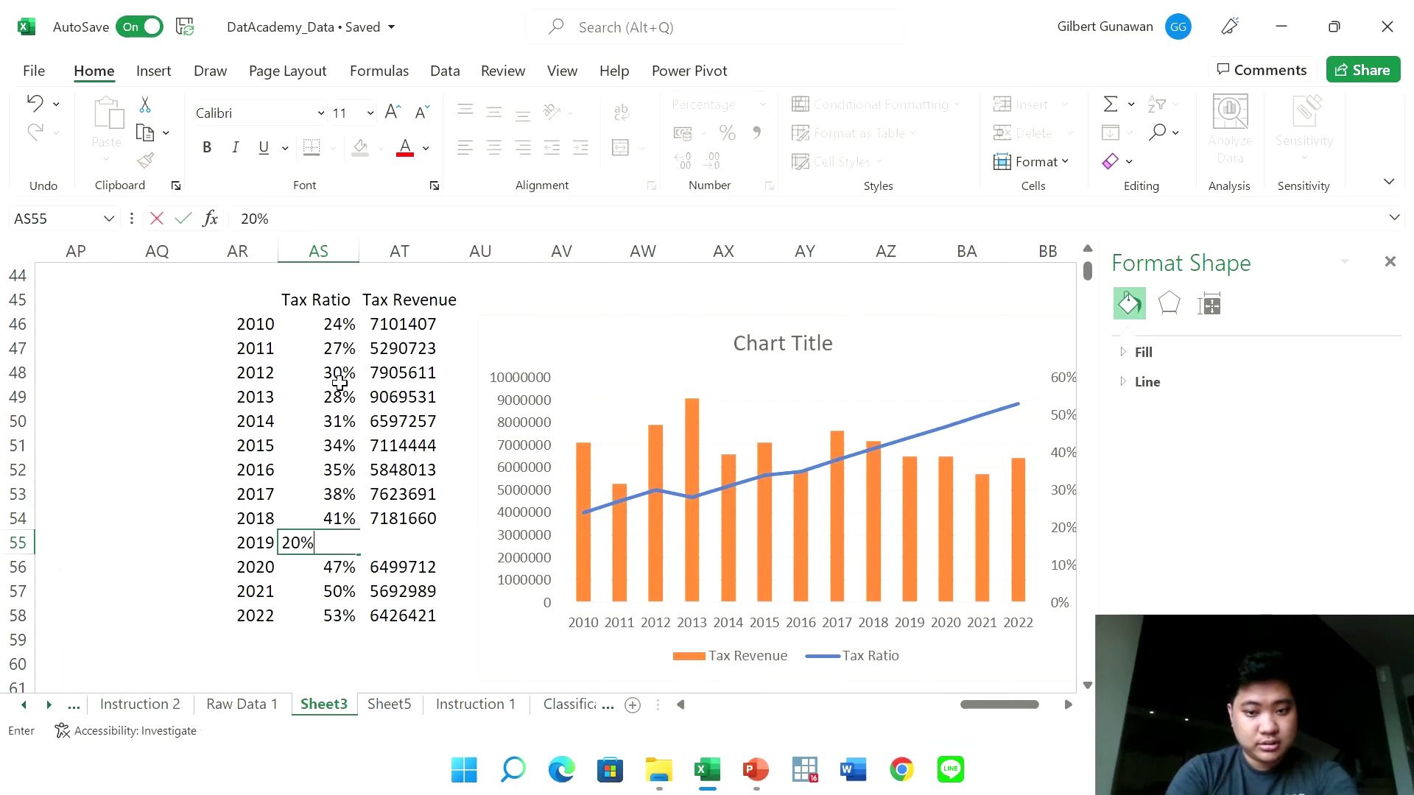
key("Return")
key("Down")
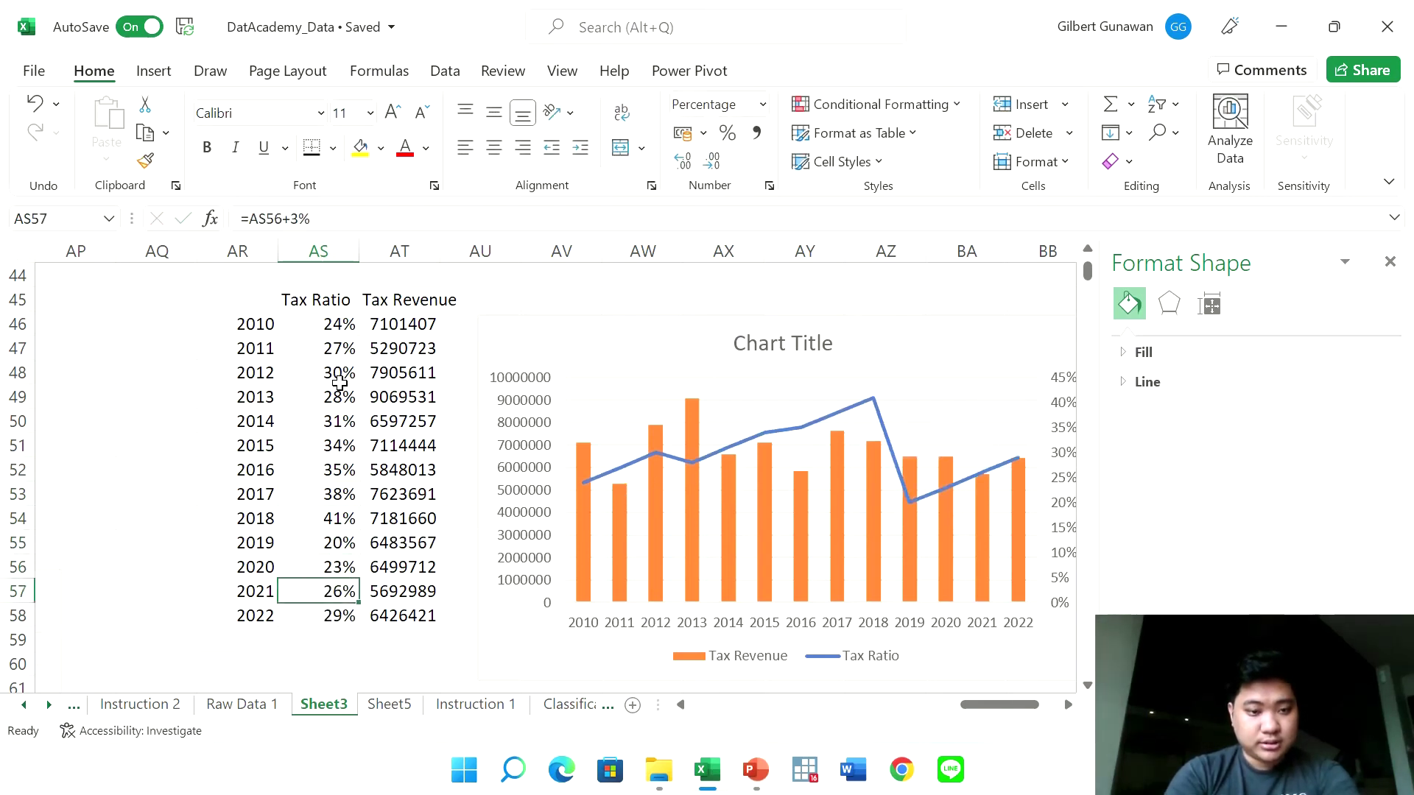
key("F2")
type("40%")
key("Return")
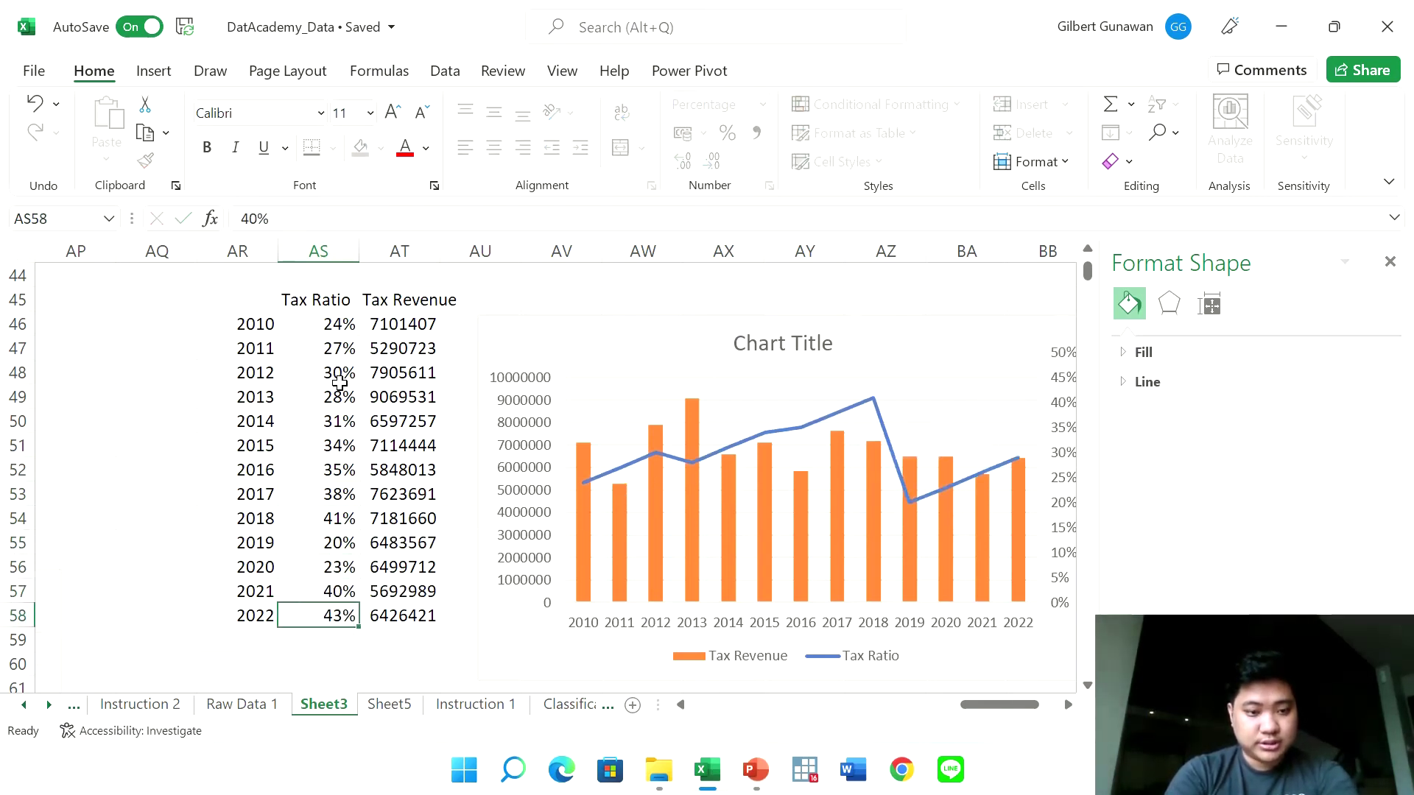
Set the 2022 Tax Ratio to 30%, then check the reshaped chart line
key("Up")
key("Up")
key("Up")
key("Down")
key("Down")
key("Down")
key("F2")
type("30%")
key("Up")
left_click(205, 413)
scroll(205, 414, "right", 3)
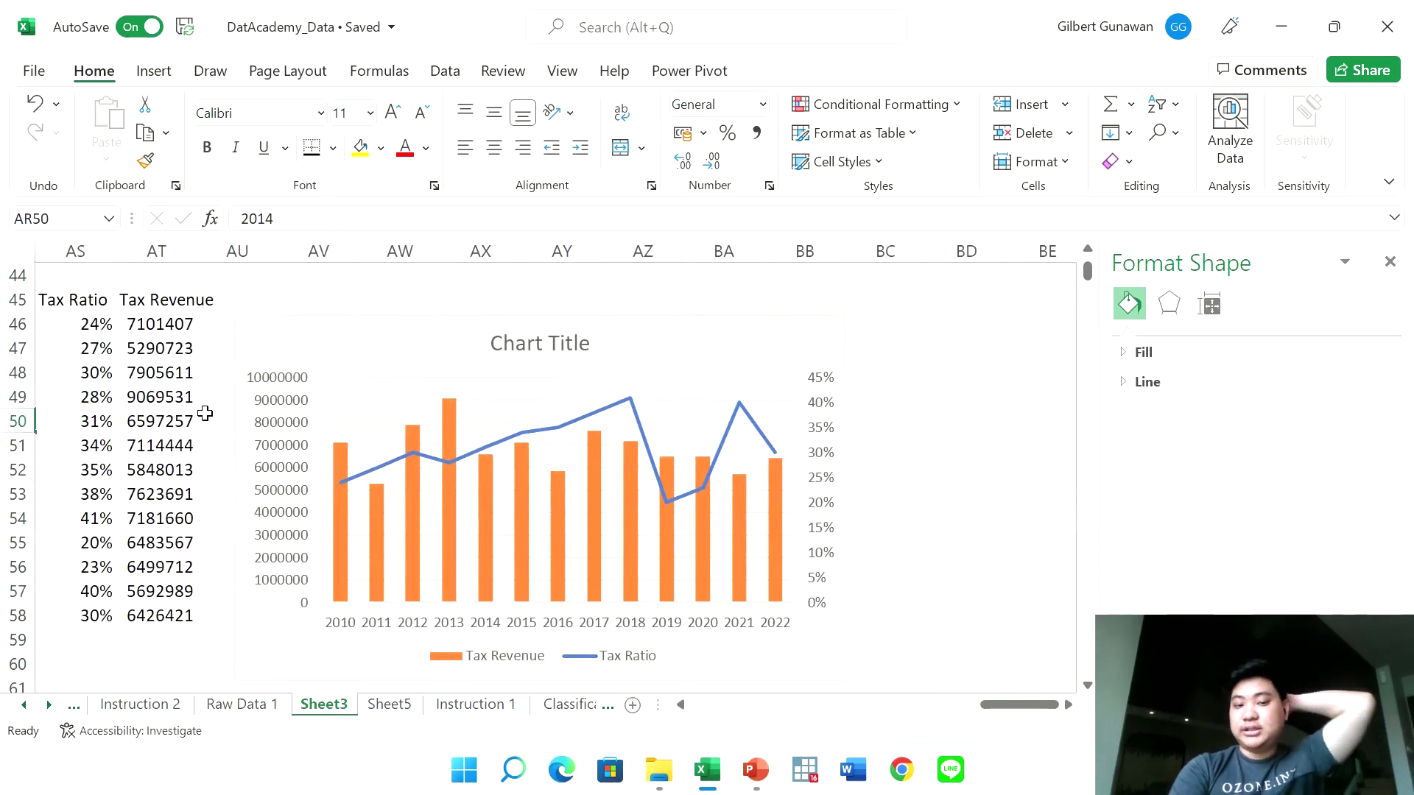
scroll(204, 413, "left", 3)
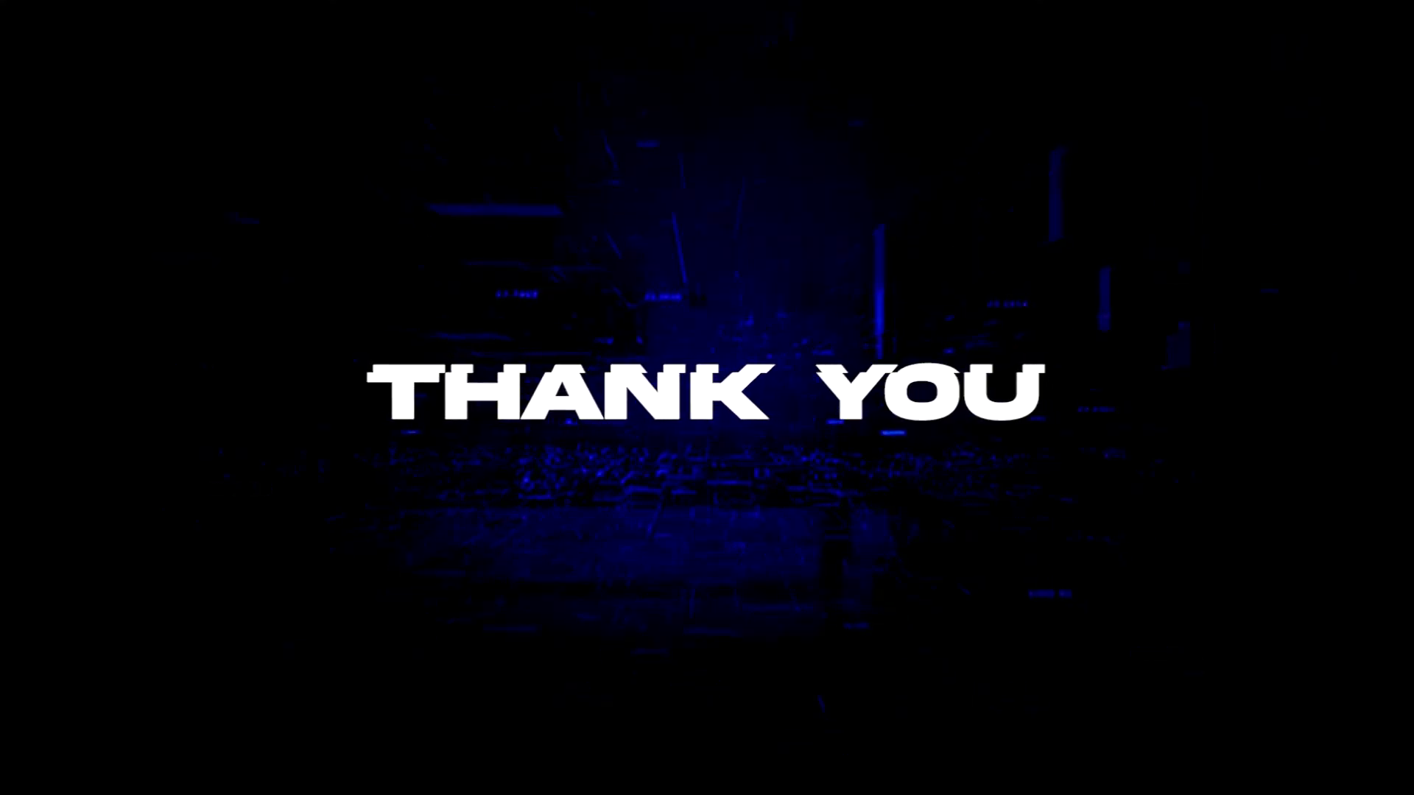